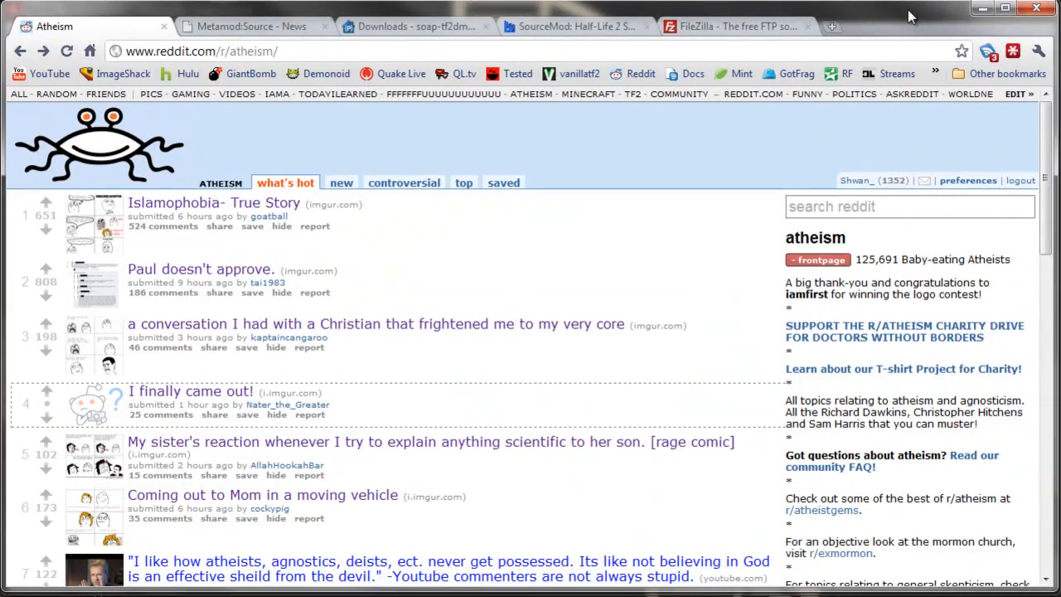
Open the Metamod:Source page for making a VDF file and choose Team Fortress as the game.
middle_click(116, 27)
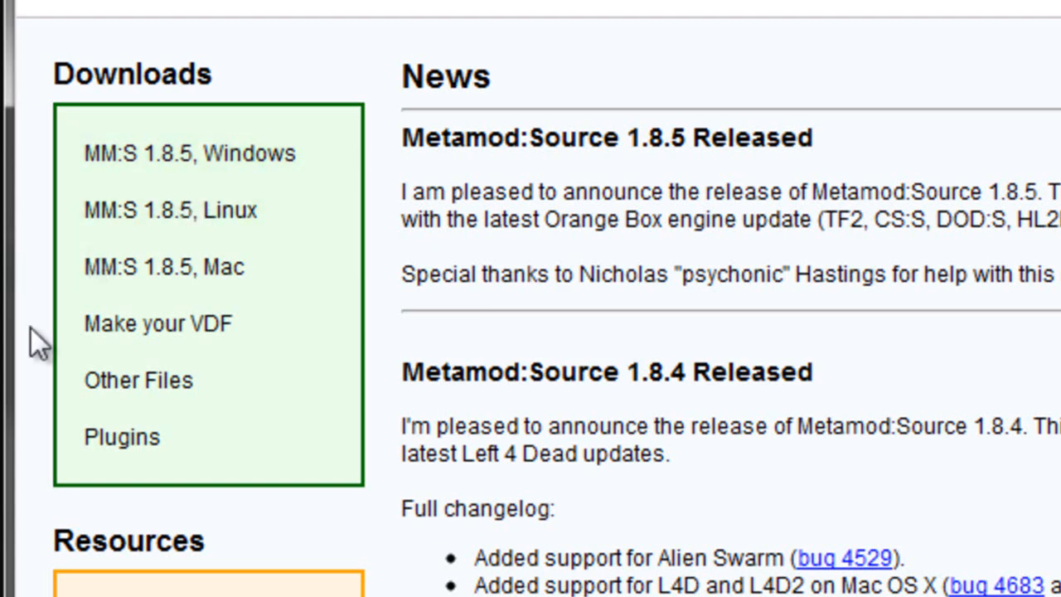
left_click(242, 217)
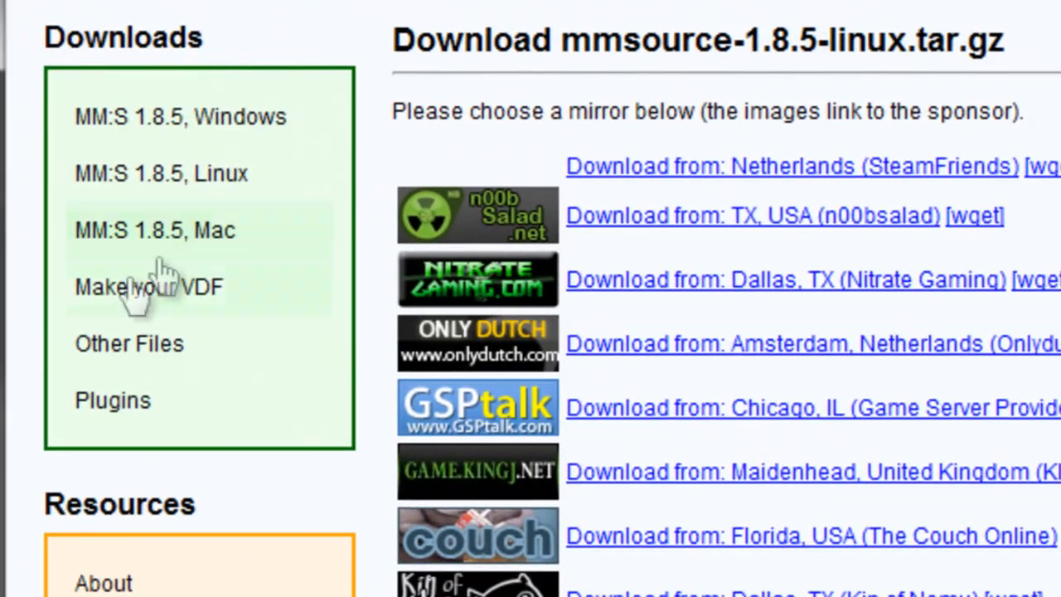
left_click(165, 294)
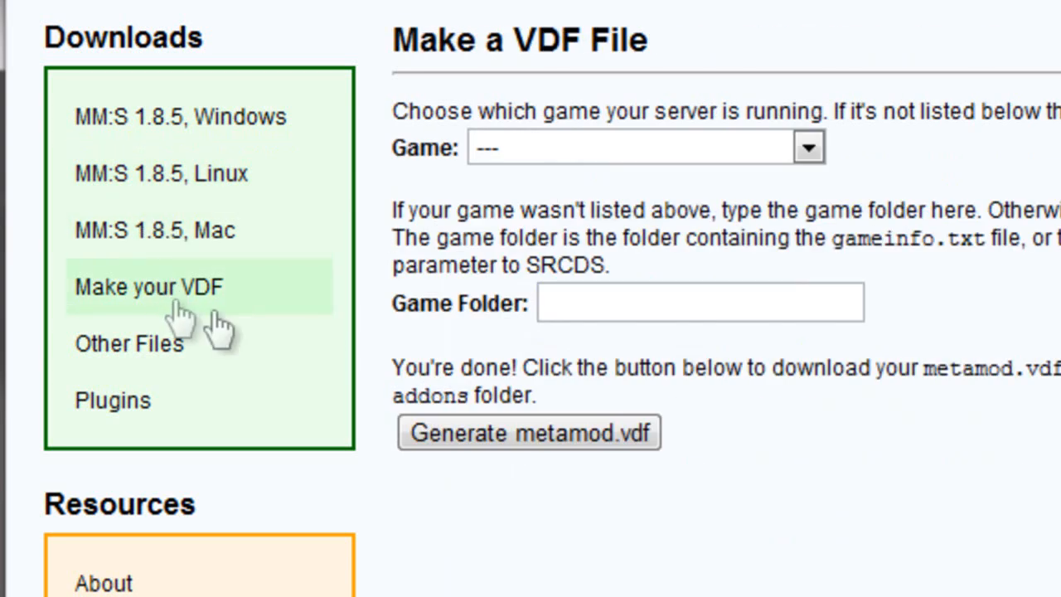
left_click(695, 151)
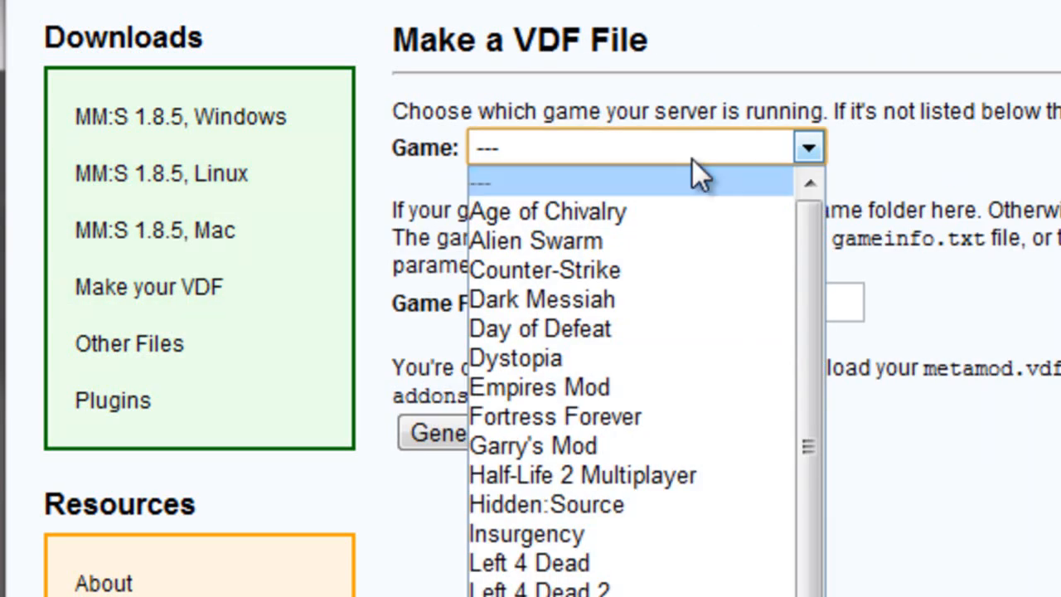
key("Escape")
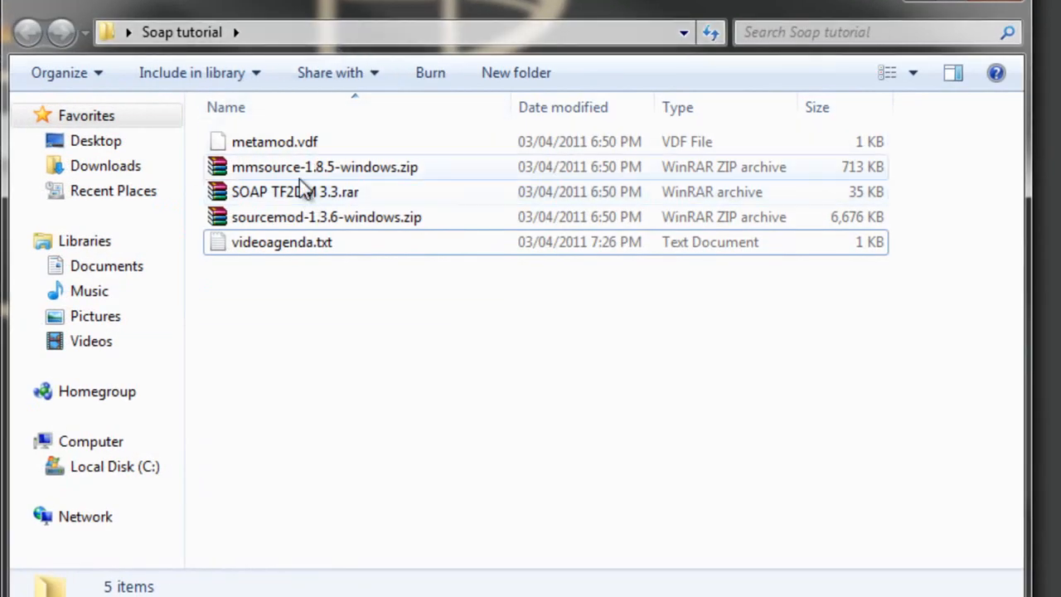
Check metamod.vdf and mmsource-1.8.5-windows.zip in the Soap tutorial folder.
left_click(310, 167)
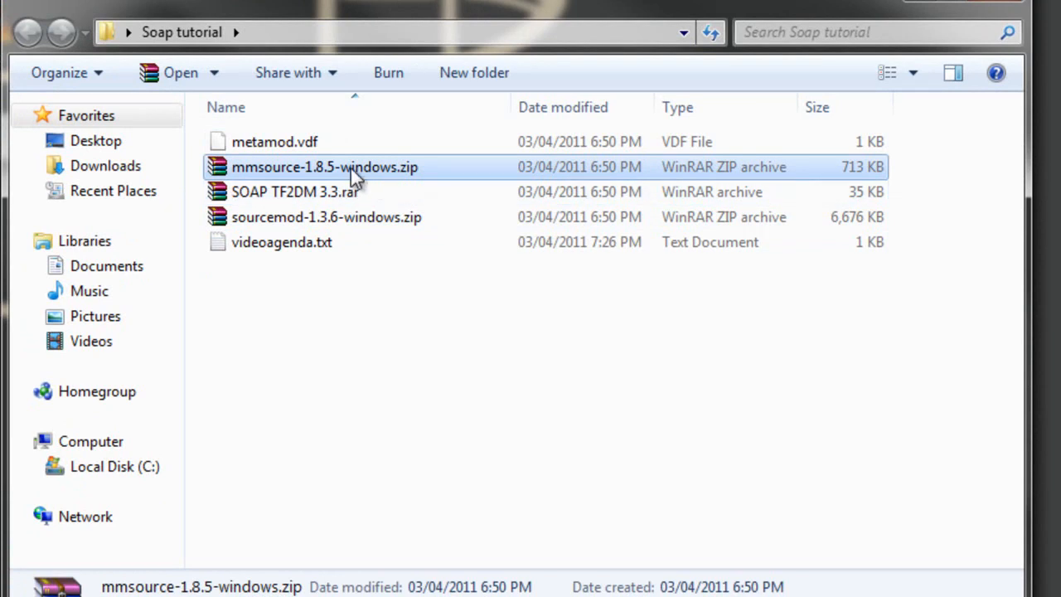
left_click(313, 150)
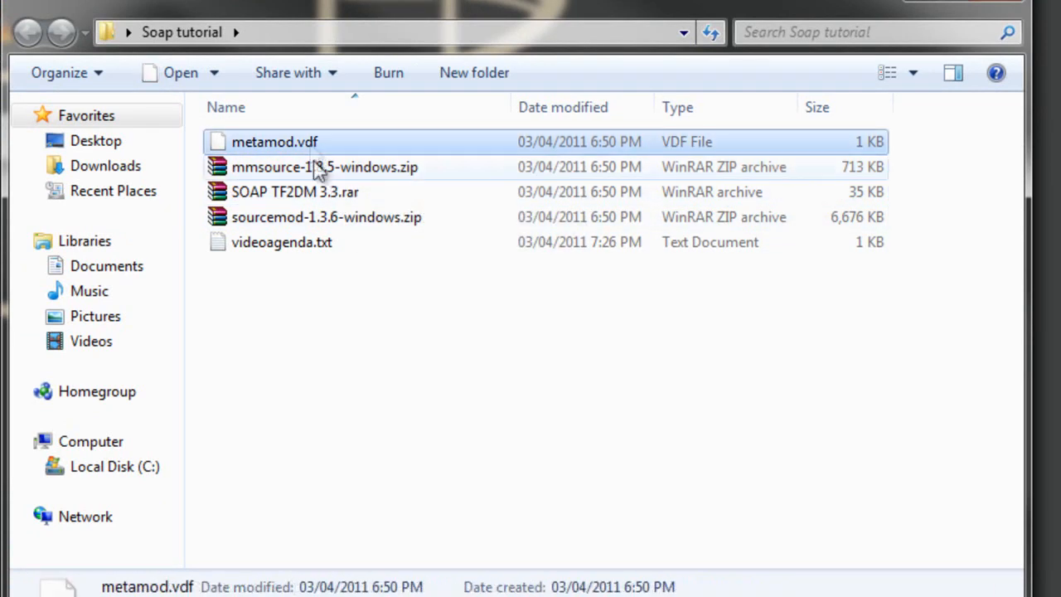
left_click(306, 162)
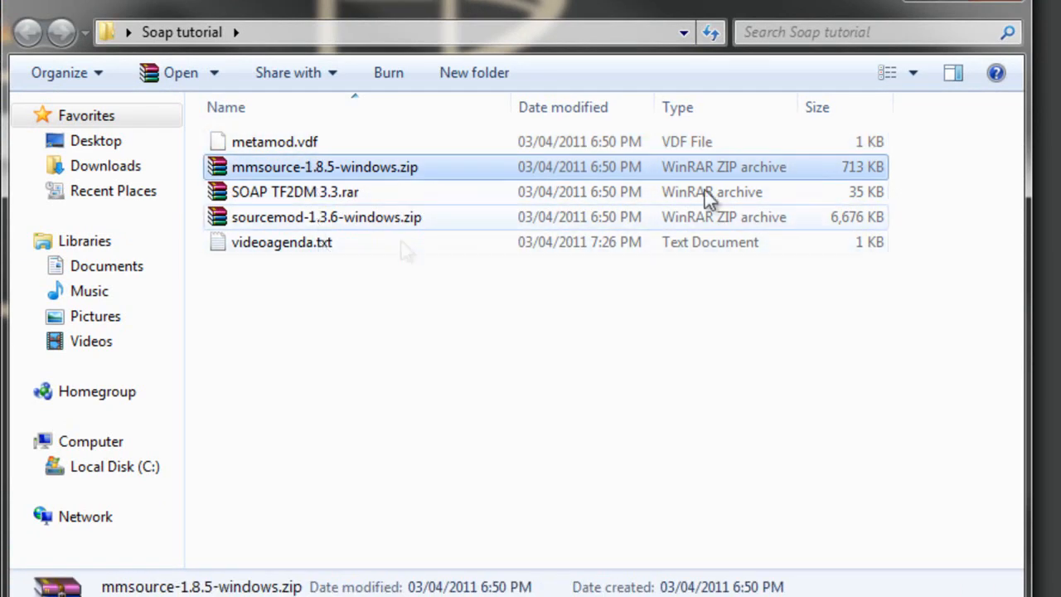
left_click(921, 3)
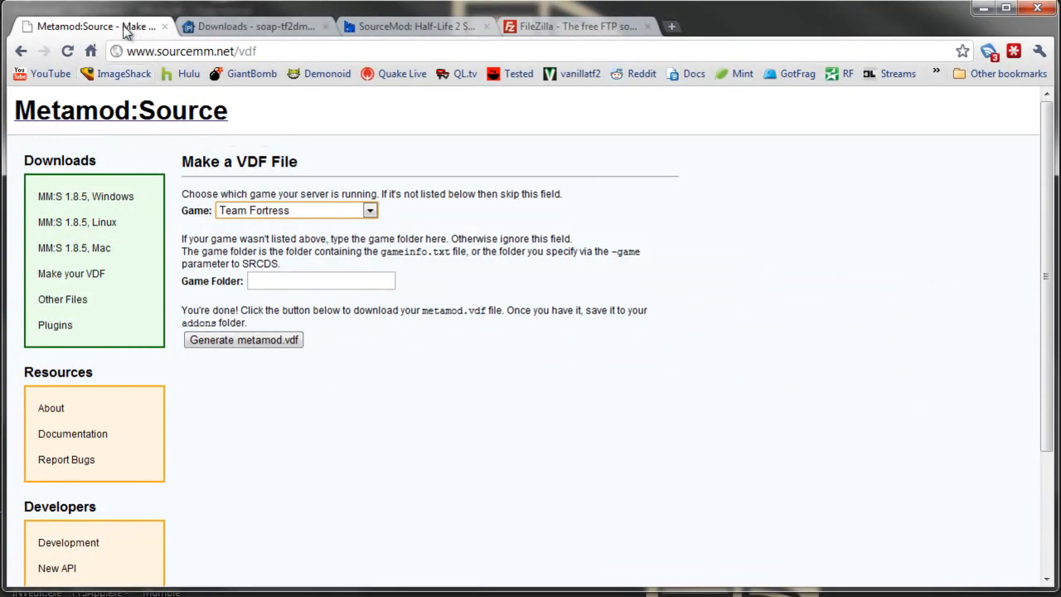
Open SourceMod's stable releases page and locate sourcemod-1.3.6-windows.zip in the Soap tutorial folder.
middle_click(148, 28)
left_click(222, 27)
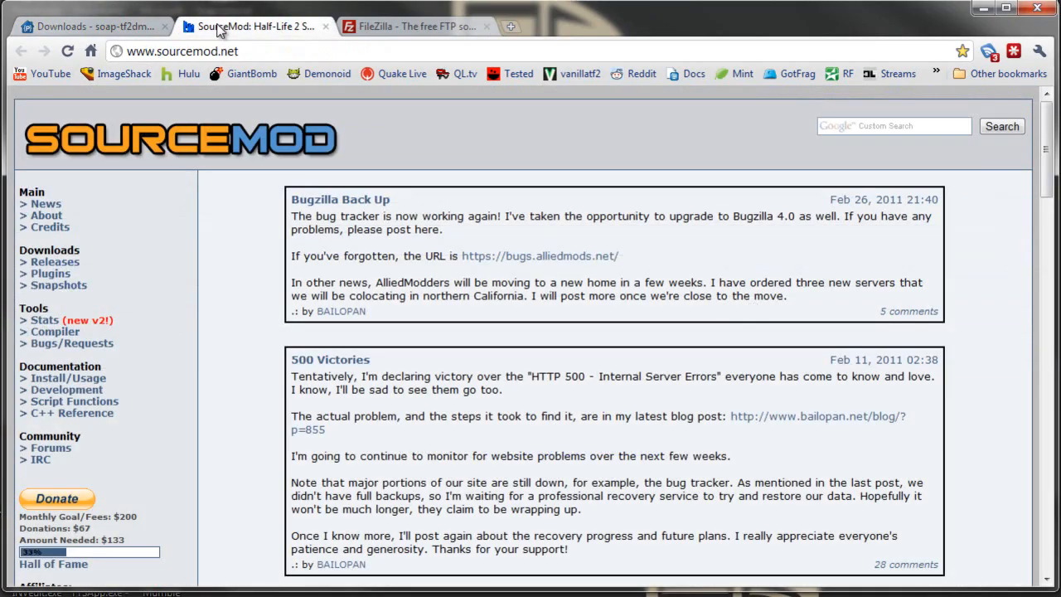
middle_click(358, 27)
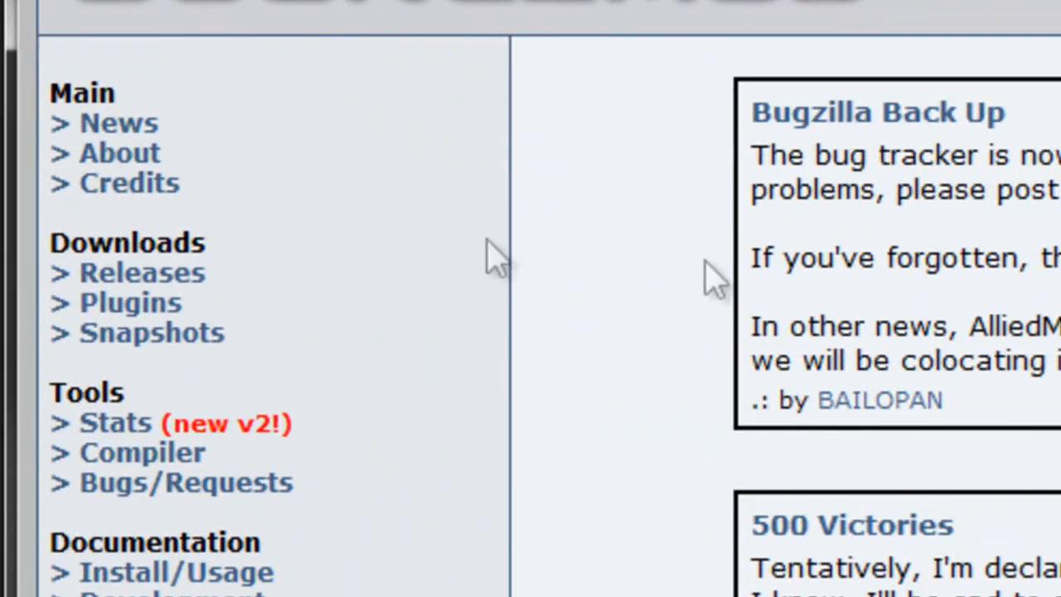
left_click(144, 286)
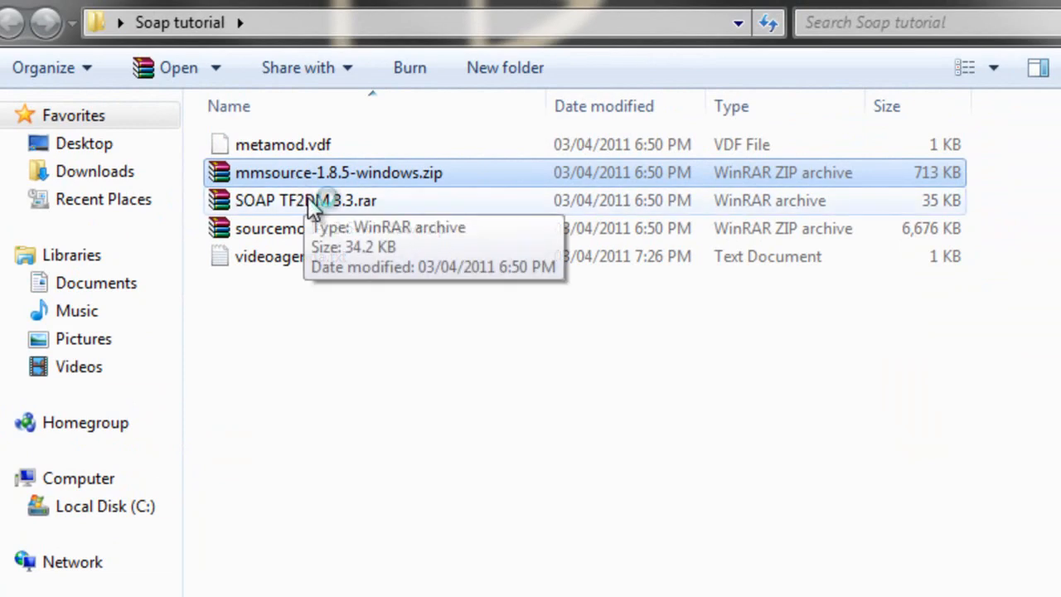
left_click(313, 199)
double_click(322, 226)
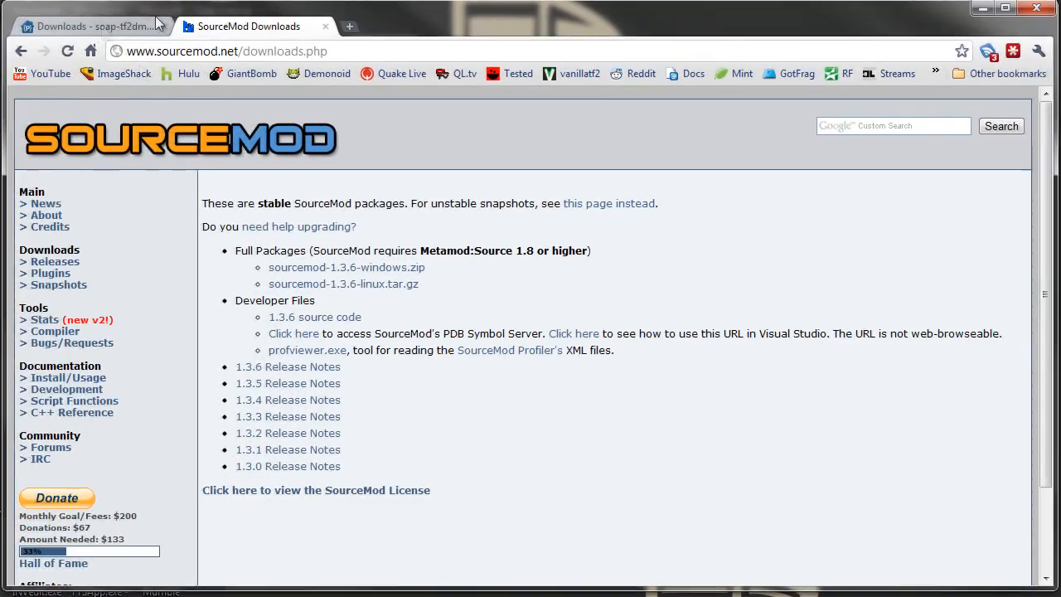
Download SOAP TF2DM 3.3.rar from the soap-tf2dm project's downloads page.
left_click(157, 23)
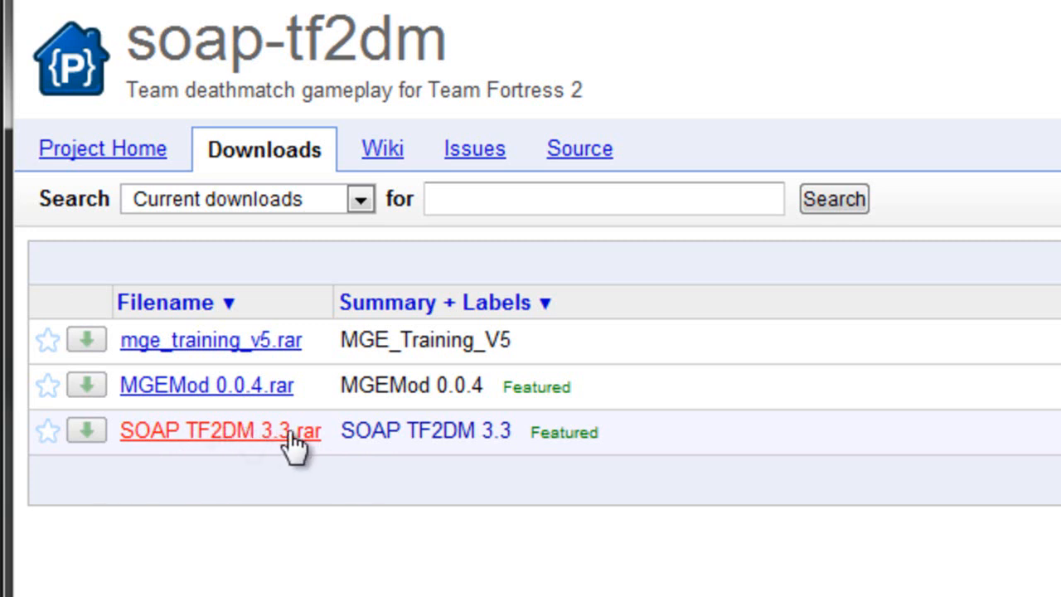
left_click(302, 439)
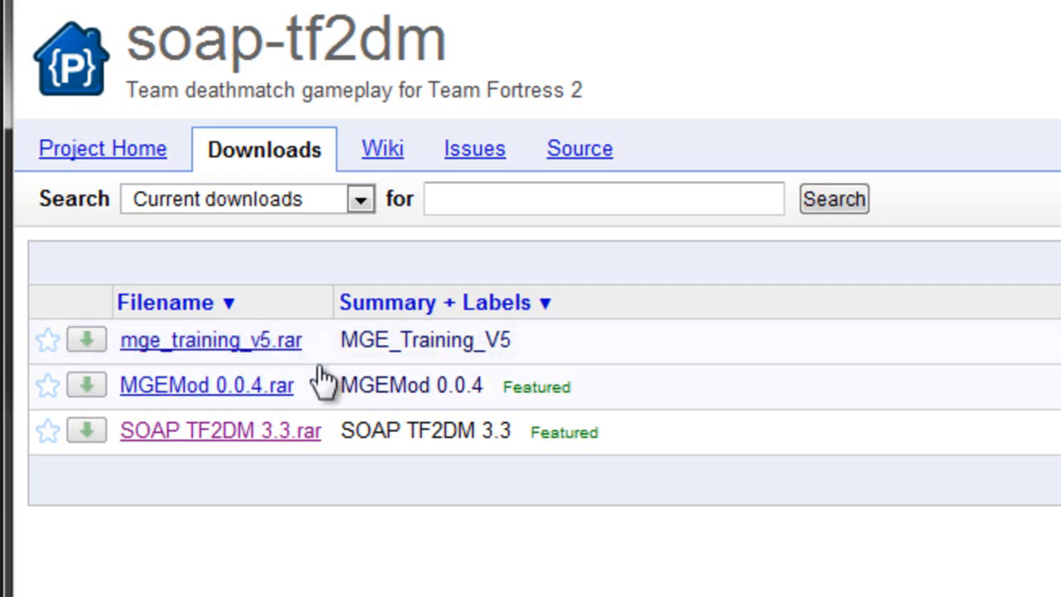
left_click(265, 433)
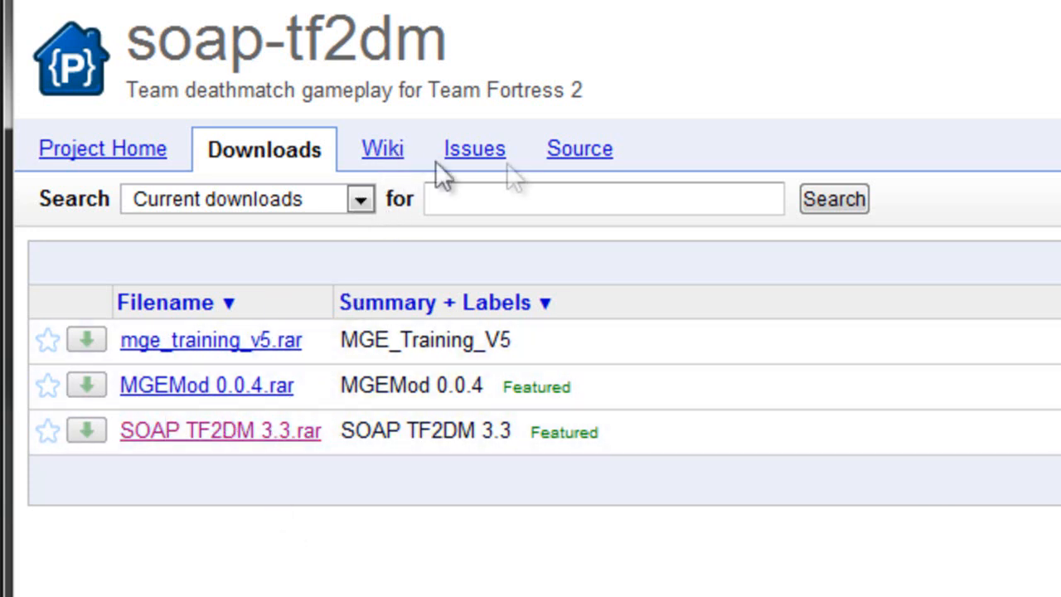
Open the Installing_SOAP page of the soap-tf2dm wiki and go to the FAQ entry about the server changing level.
left_click(393, 157)
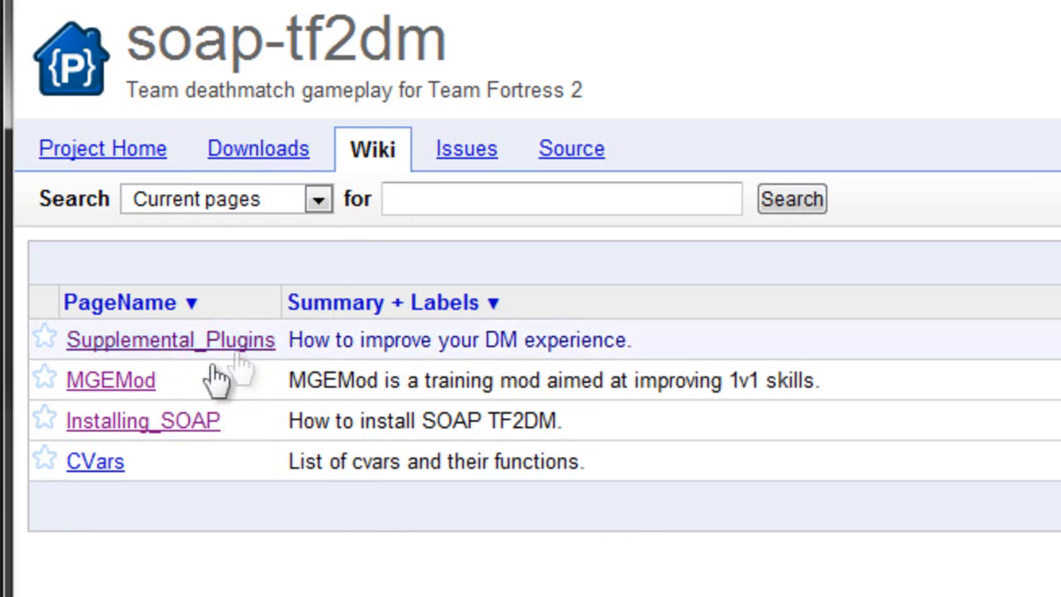
left_click(157, 423)
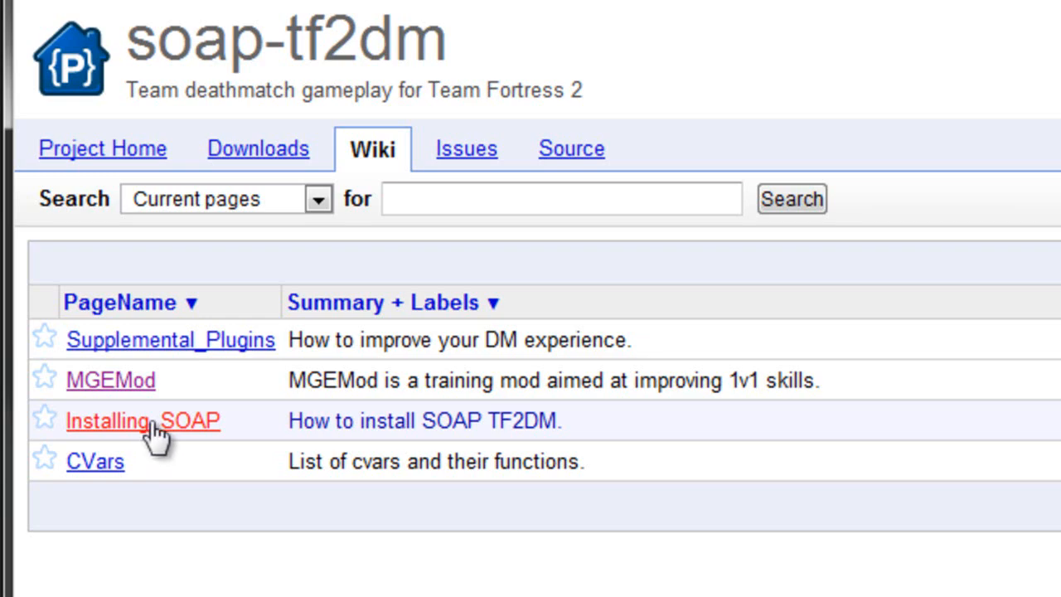
left_click(179, 425)
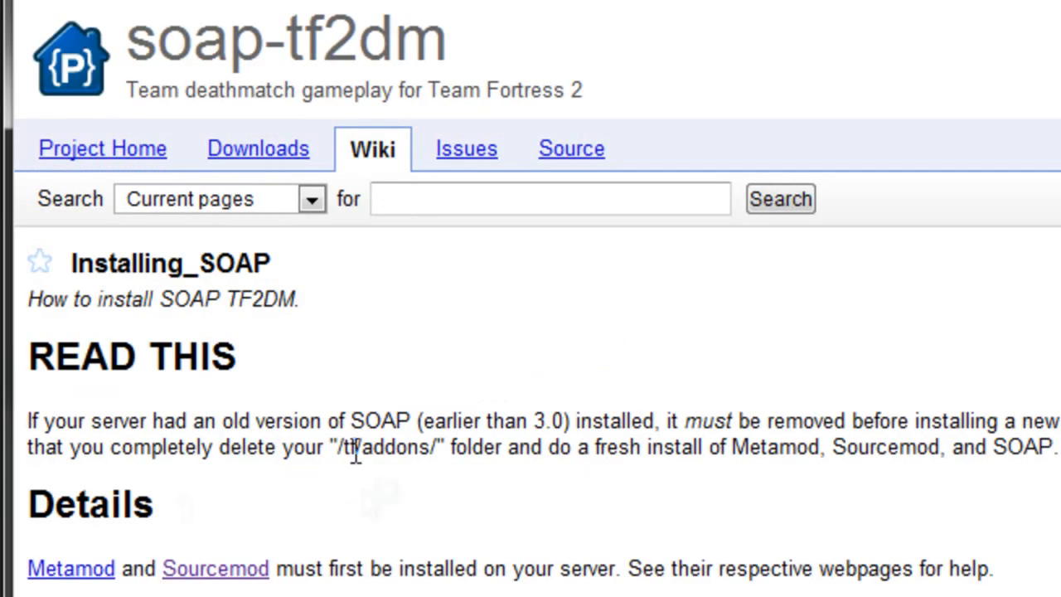
scroll(374, 492, "down", 5)
scroll(343, 418, "down", 5)
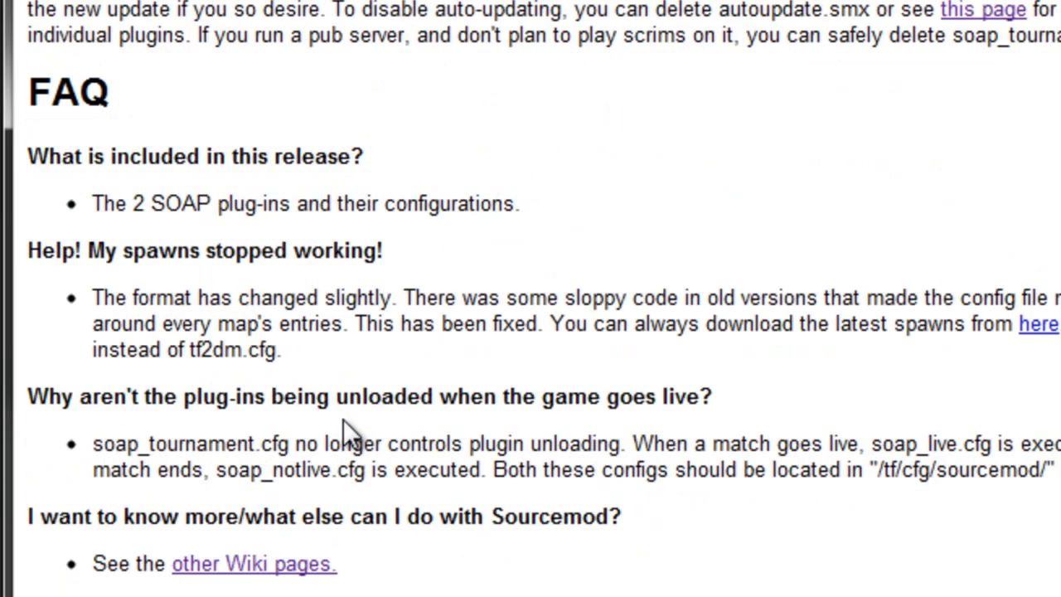
scroll(343, 419, "down", 2)
scroll(343, 419, "down", 2)
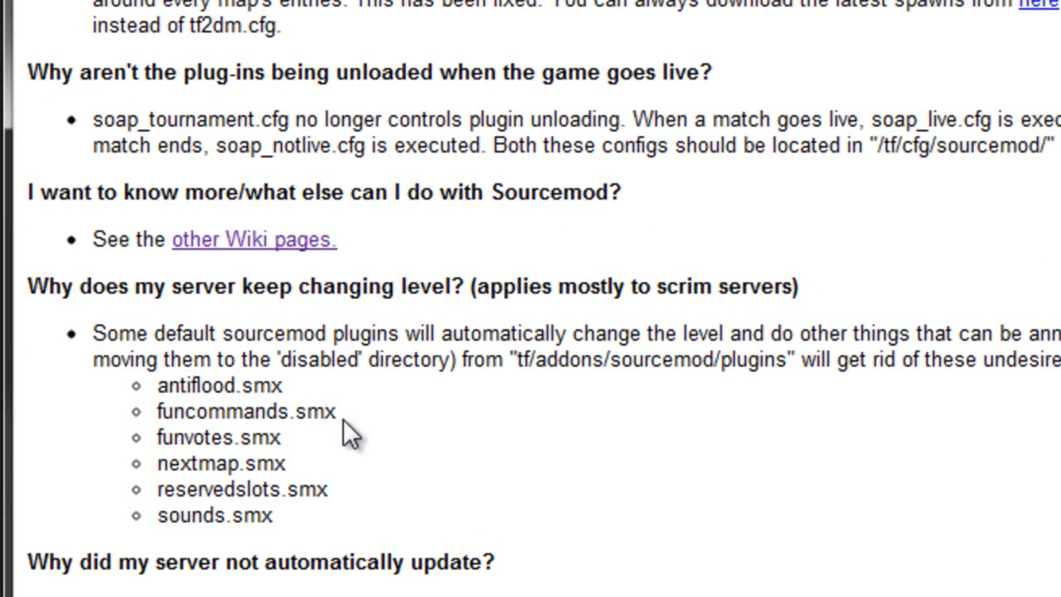
Examine the FAQ entry on servers changing level and its list of default plug-ins to delete, including nextmap.smx.
left_click_drag(94, 315, 275, 312)
left_click_drag(96, 306, 574, 290)
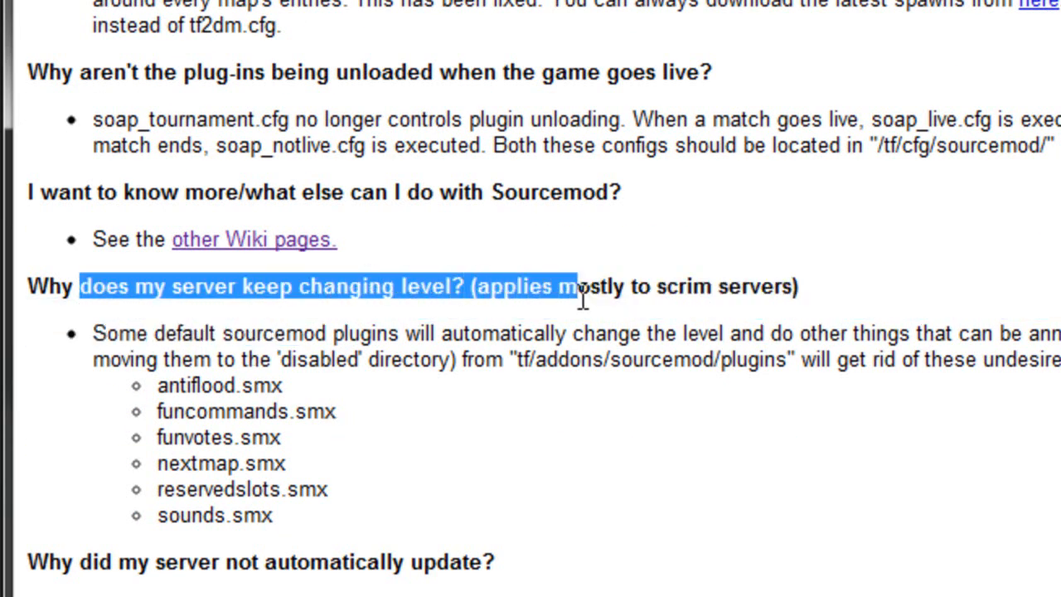
left_click(578, 292)
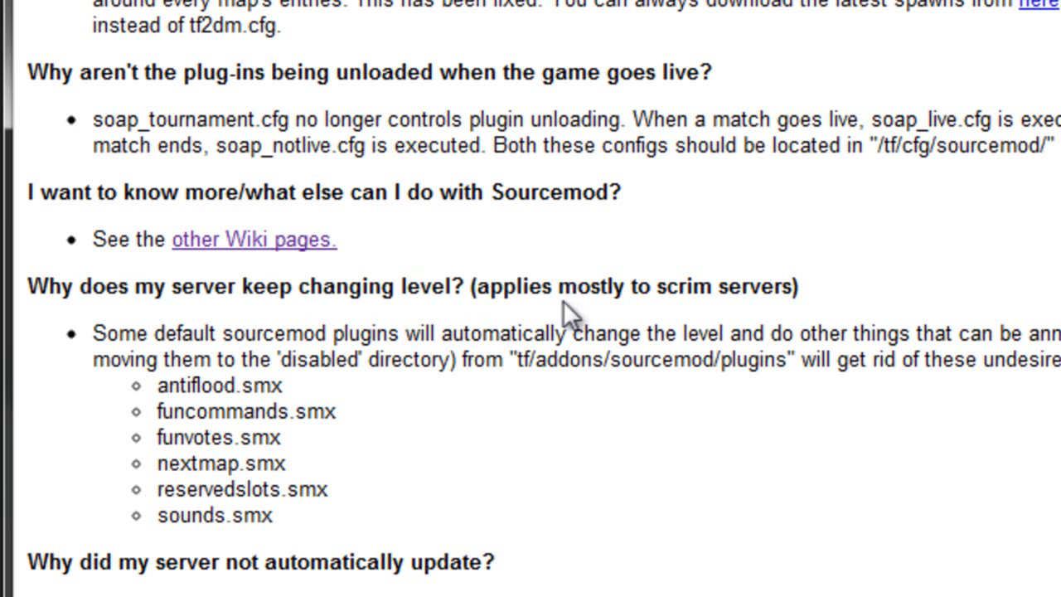
left_click_drag(333, 332, 649, 360)
left_click(658, 357)
left_click_drag(215, 467, 302, 473)
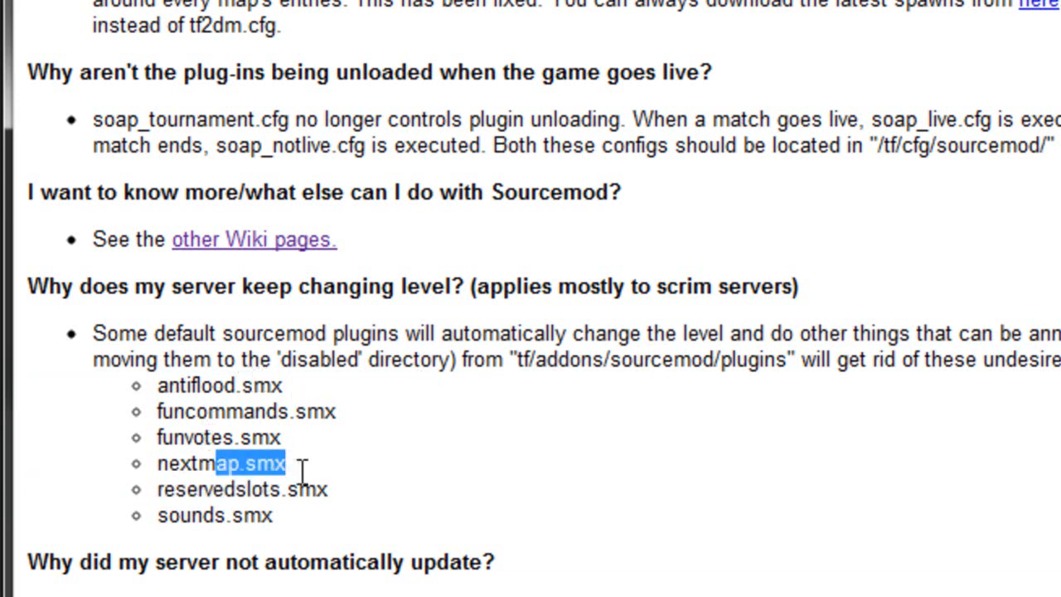
left_click(171, 467)
left_click_drag(157, 466, 193, 470)
left_click(199, 470)
left_click_drag(359, 502, 39, 282)
left_click(290, 340)
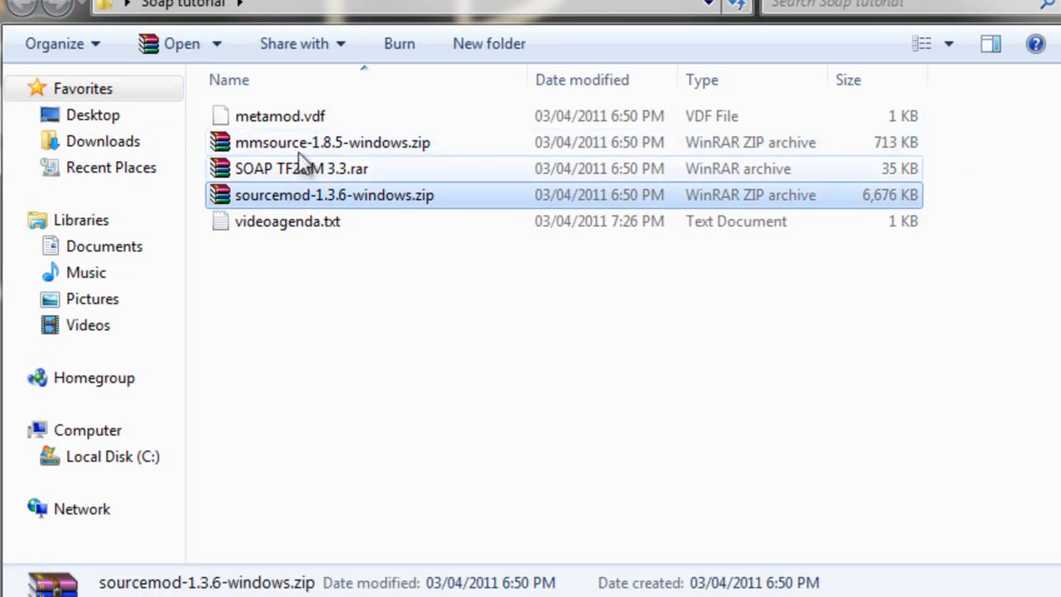
Review the mmsource, SOAP TF2DM and sourcemod archives in the Soap tutorial folder.
left_click(300, 149)
left_click(300, 168)
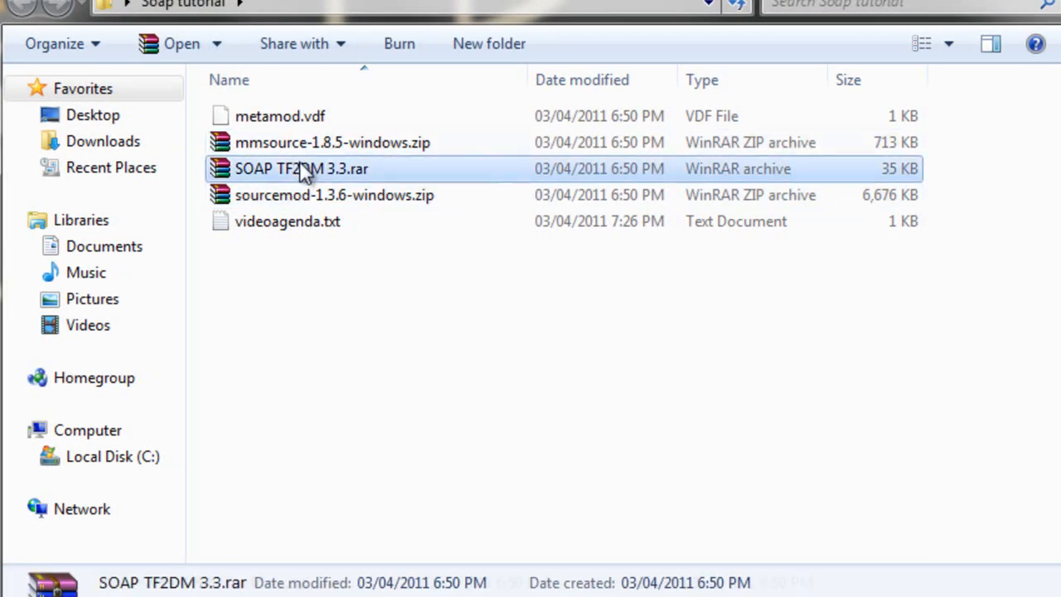
left_click(342, 199)
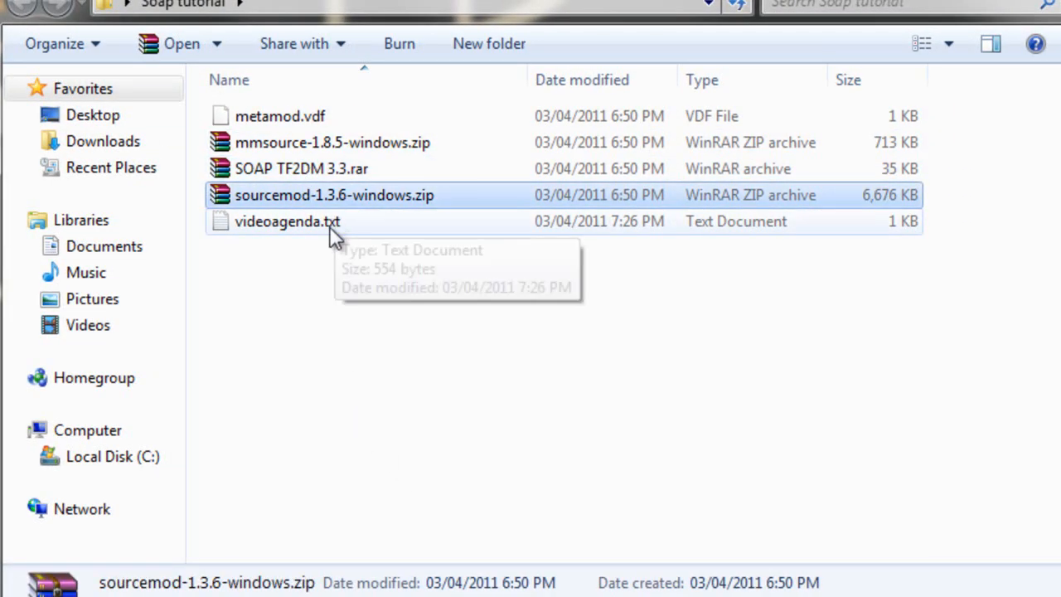
left_click(295, 288)
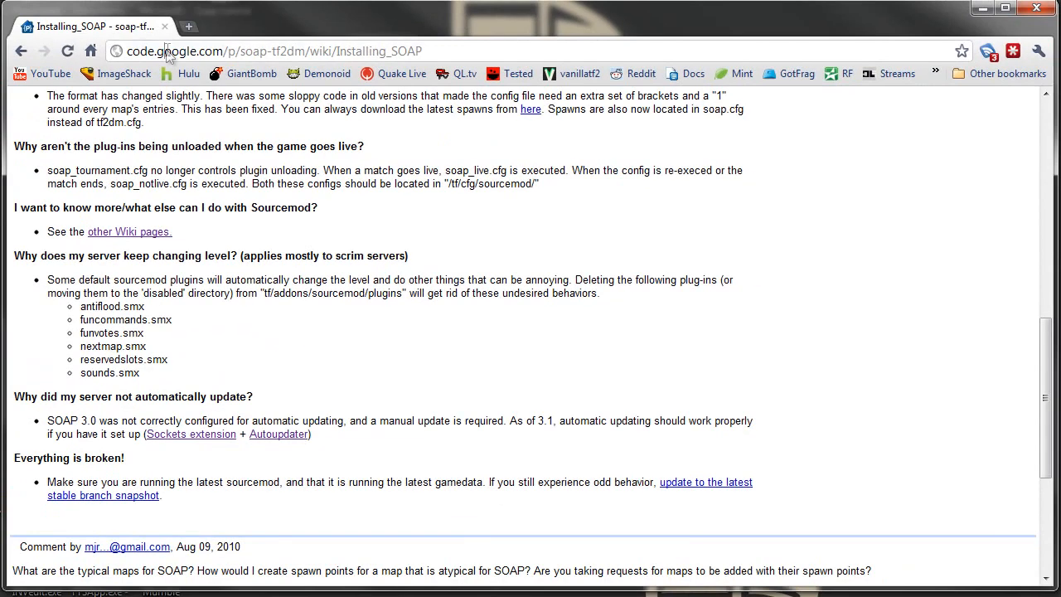
Search the web for 7zip.
left_click(168, 53)
type("7zip")
key("Return")
left_click(304, 200)
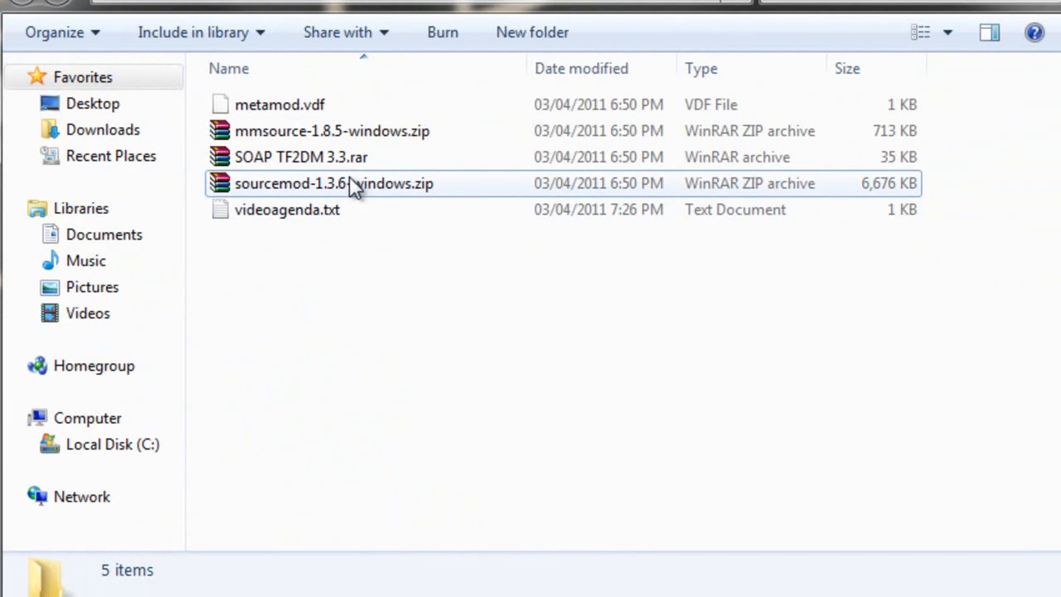
Open sourcemod-1.3.6-windows.zip in WinRAR to inspect its addons and cfg folders, and return to the Soap tutorial folder.
double_click(353, 183)
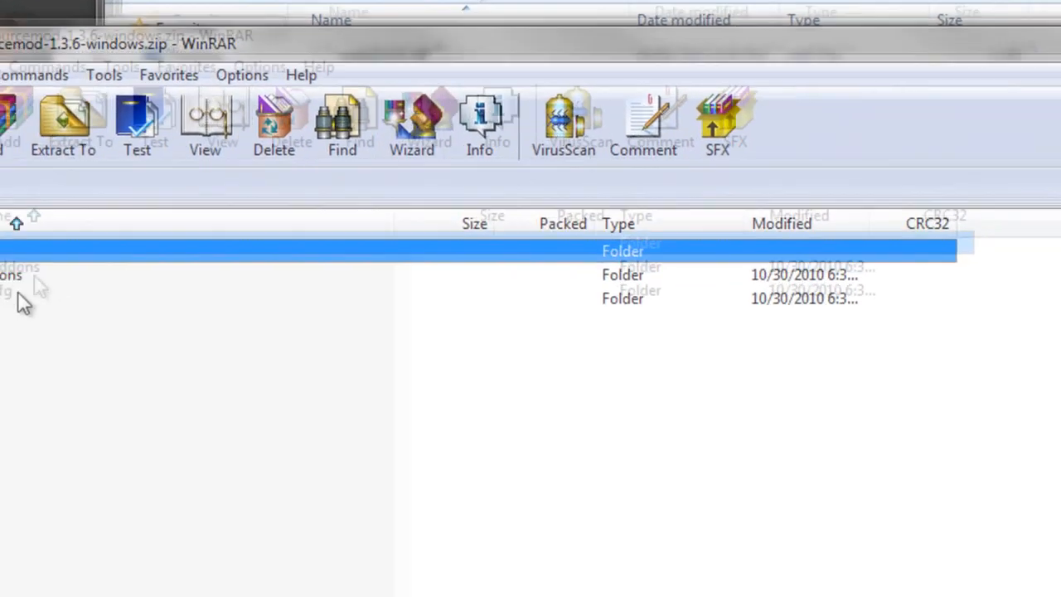
left_click(13, 276)
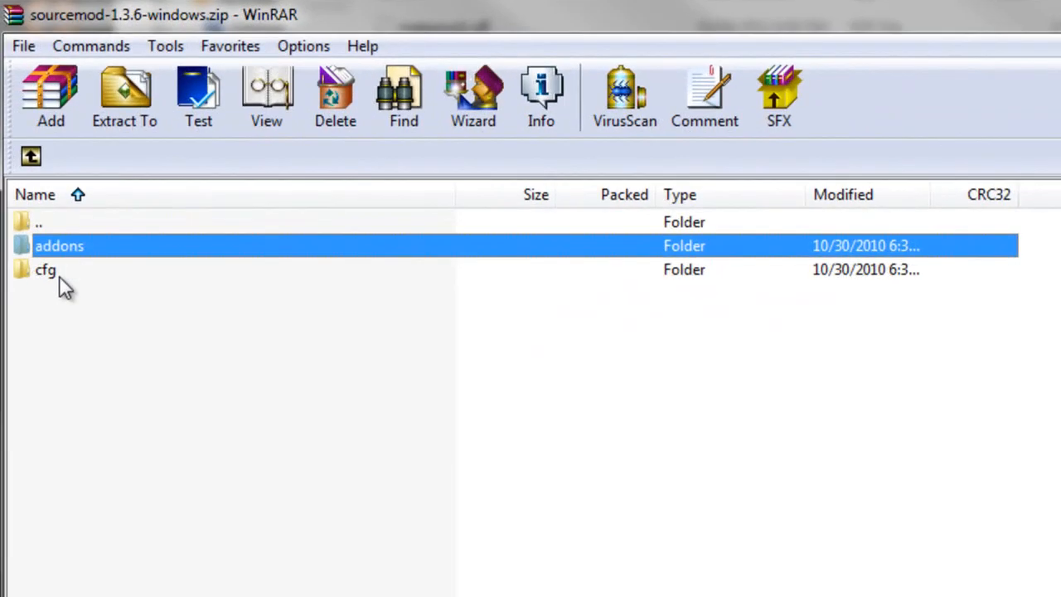
left_click(4, 300)
left_click(13, 280)
left_click(17, 293)
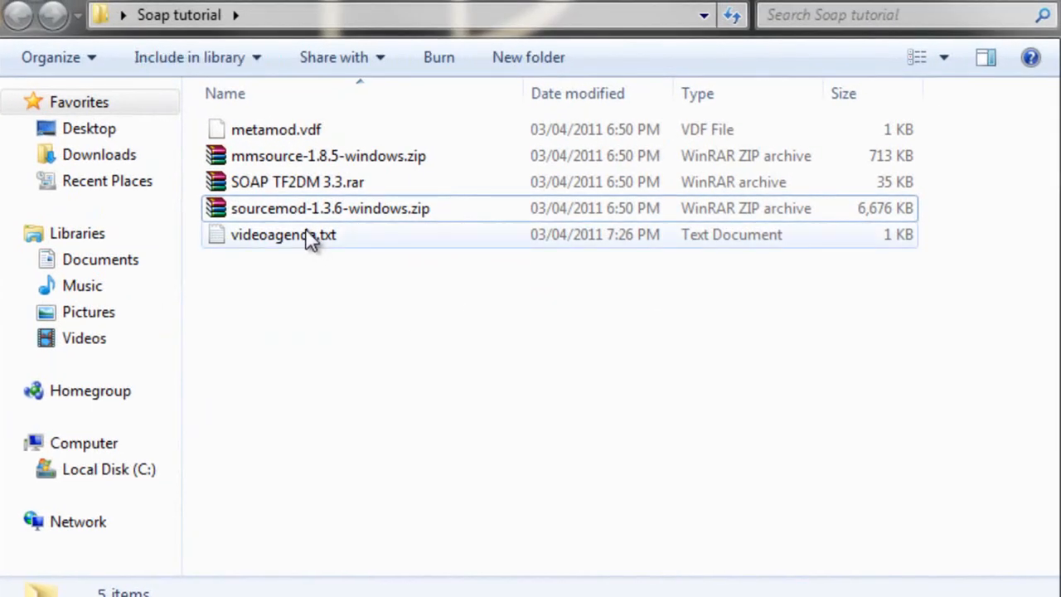
Extract mmsource-1.8.5-windows.zip into its own mmsource-1.8.5-windows folder.
left_click(327, 164)
right_click(326, 163)
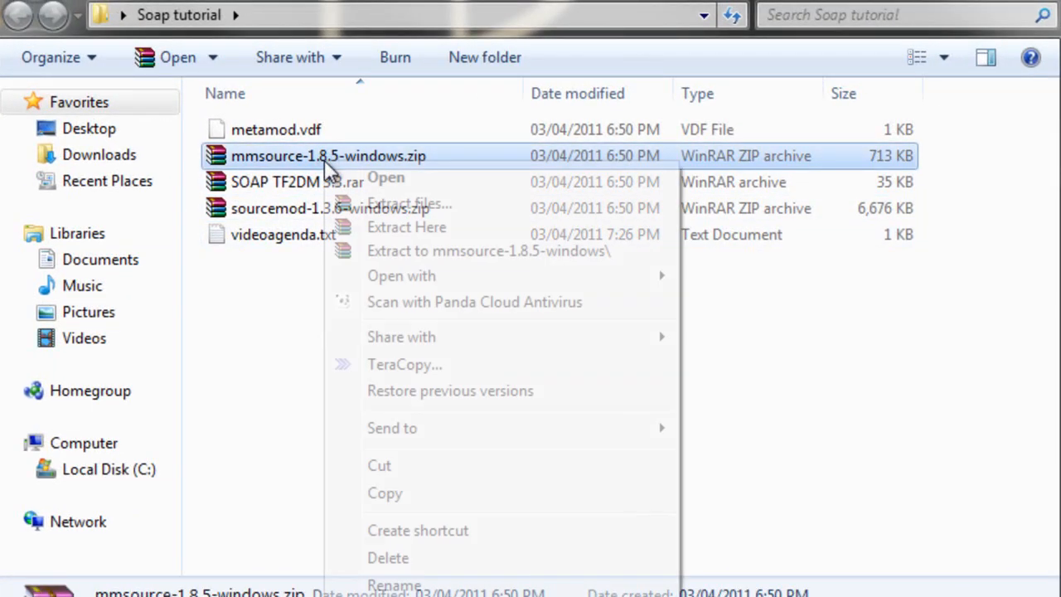
left_click(437, 253)
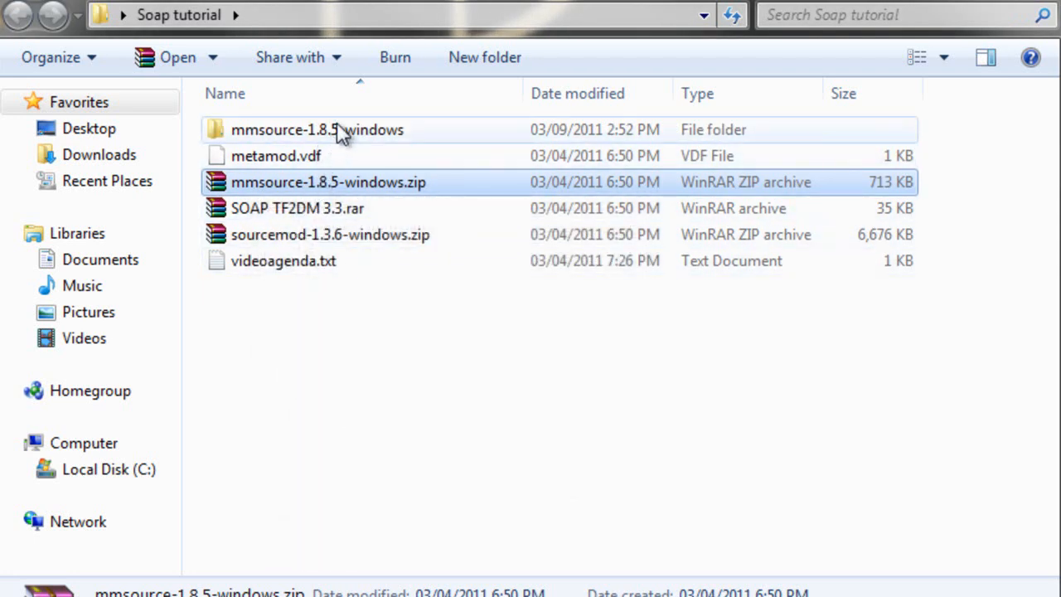
left_click(336, 130)
left_click(355, 197)
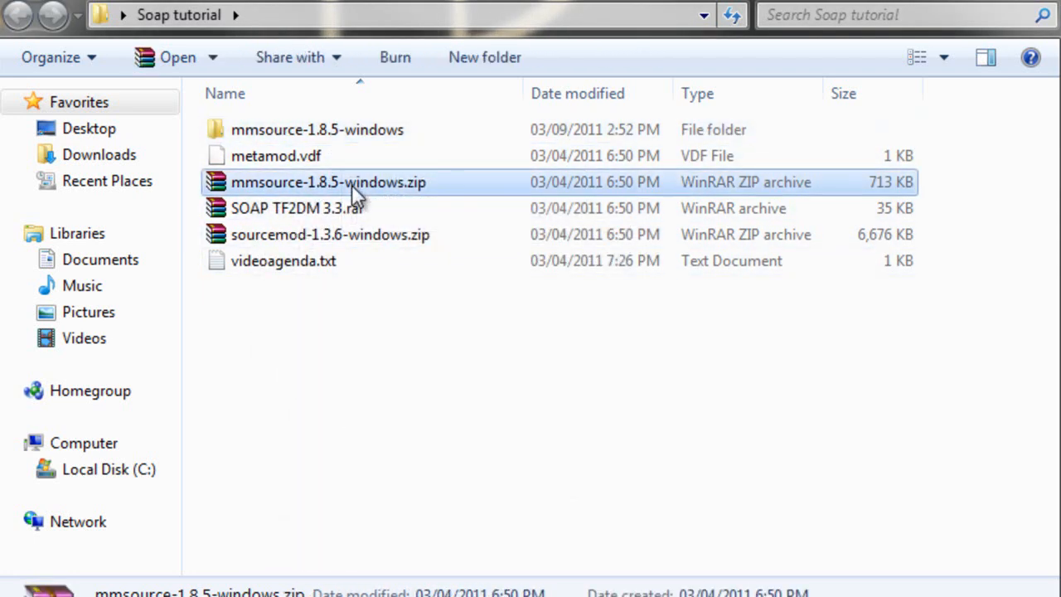
Delete mmsource-1.8.5-windows.zip and extract SOAP TF2DM 3.3.rar directly into the Soap tutorial folder.
key("Delete")
left_click(548, 486)
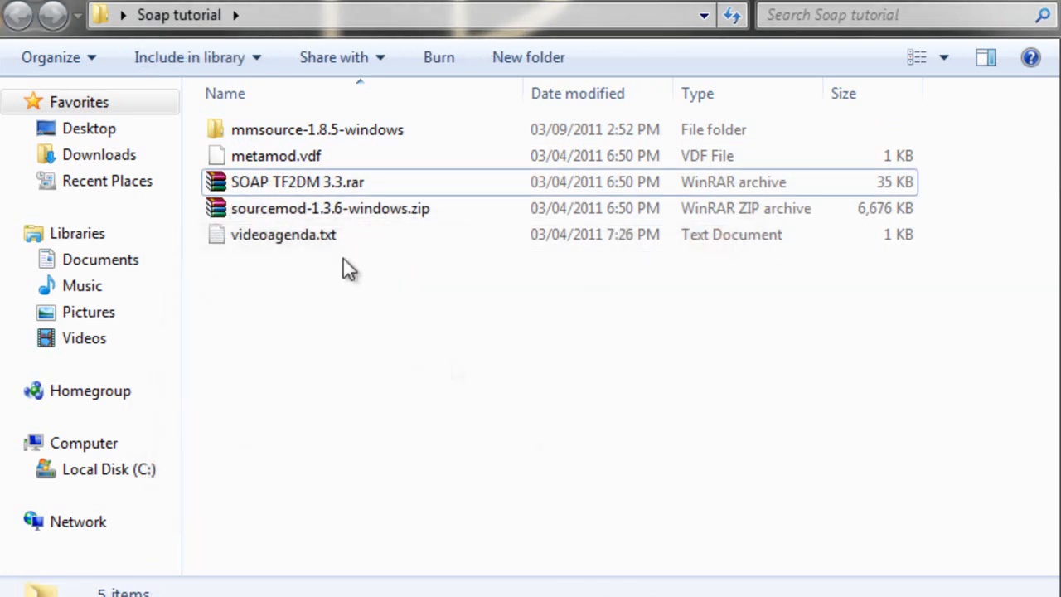
left_click(289, 185)
right_click(290, 185)
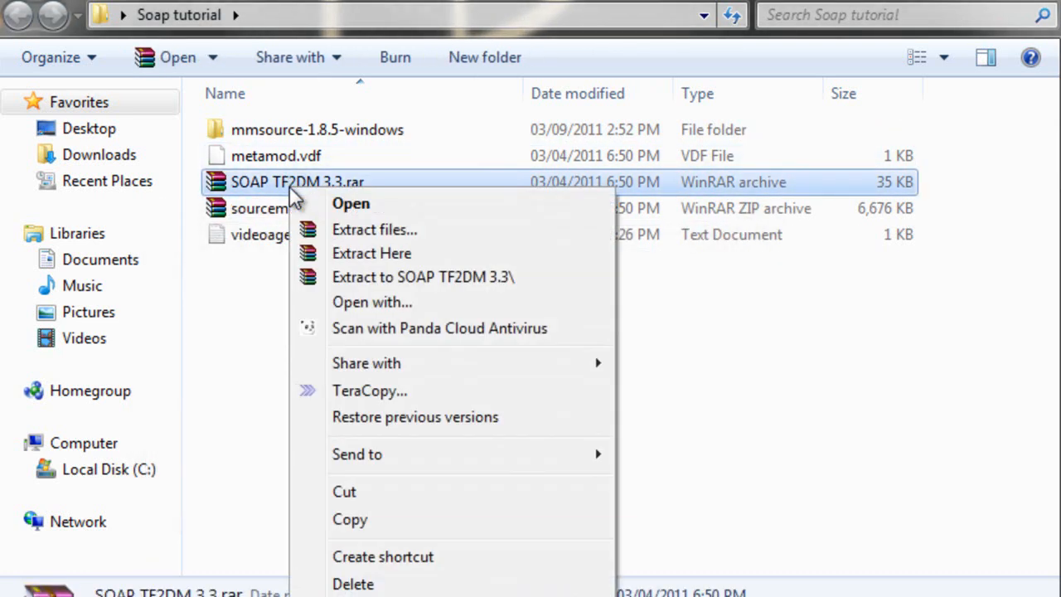
left_click(402, 253)
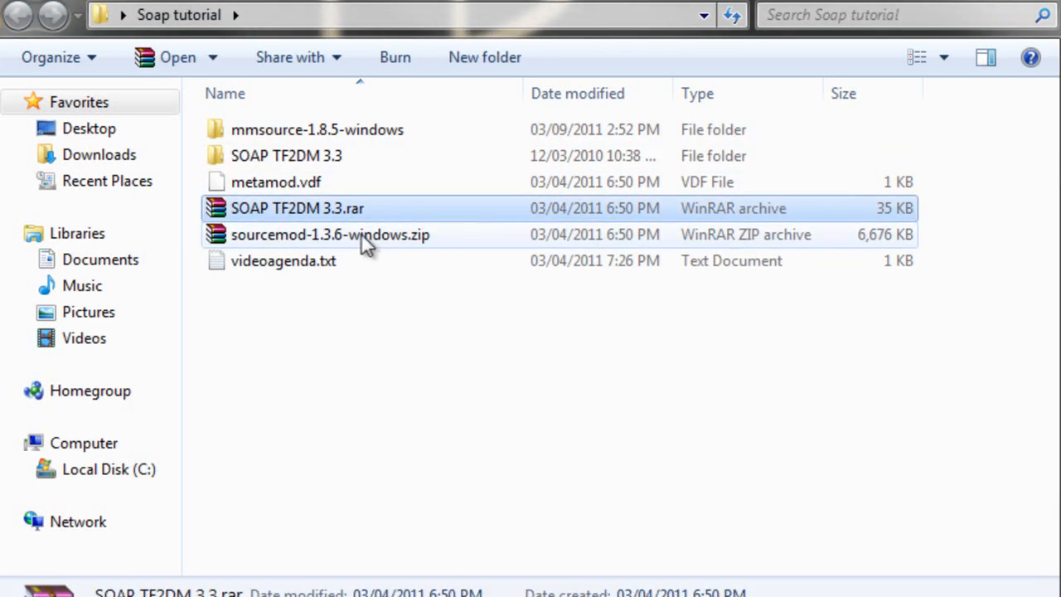
Delete the SOAP TF2DM 3.3.rar archive, keeping its extracted folder.
left_click(311, 166)
left_click(312, 211)
key("Delete")
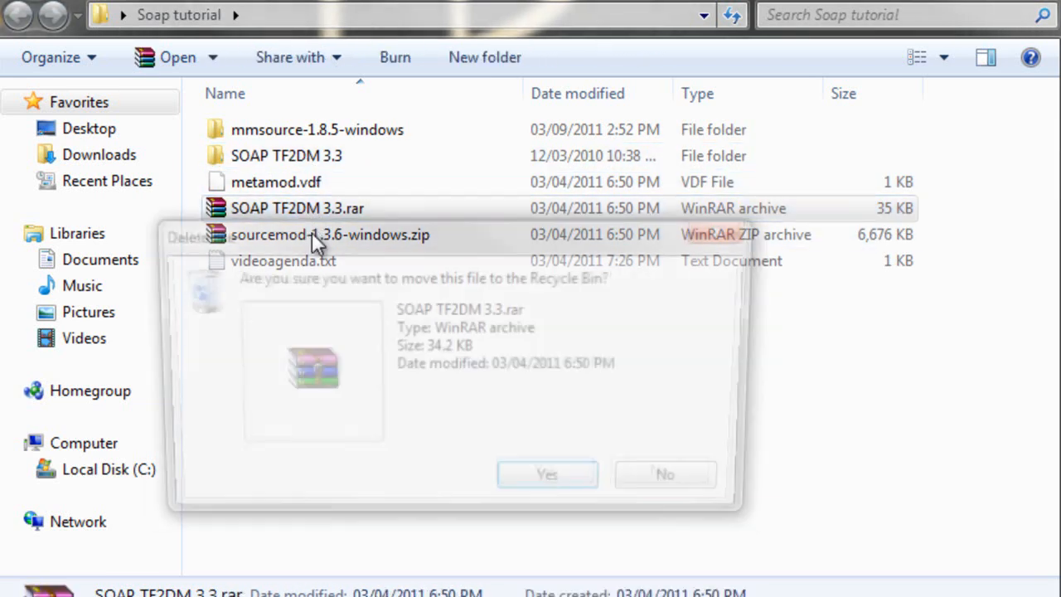
left_click(553, 483)
Extract sourcemod-1.3.6-windows.zip into its own sourcemod-1.3.6-windows folder and delete the archive.
left_click(329, 212)
right_click(267, 217)
left_click(389, 300)
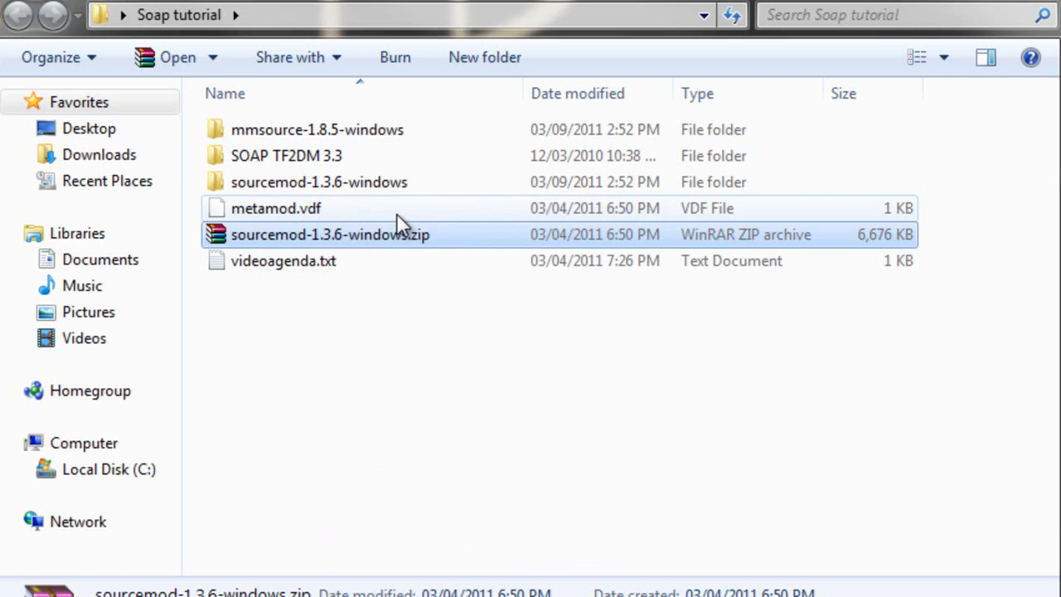
left_click(378, 235)
key("Delete")
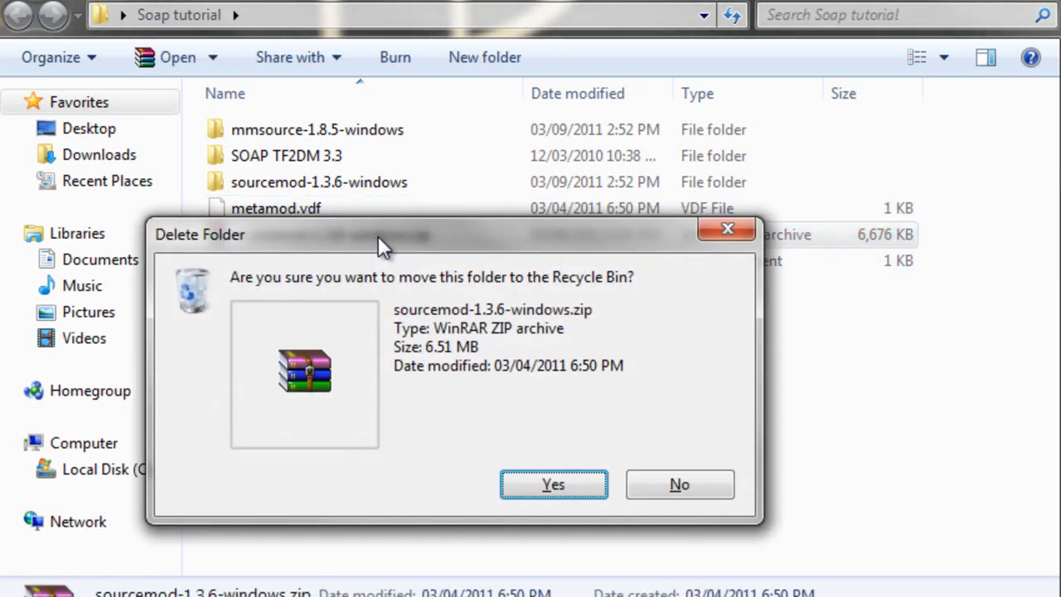
left_click(554, 489)
Review the mmsource, SOAP TF2DM and sourcemod folders and the metamod.vdf file in the Soap tutorial folder.
left_click(315, 126)
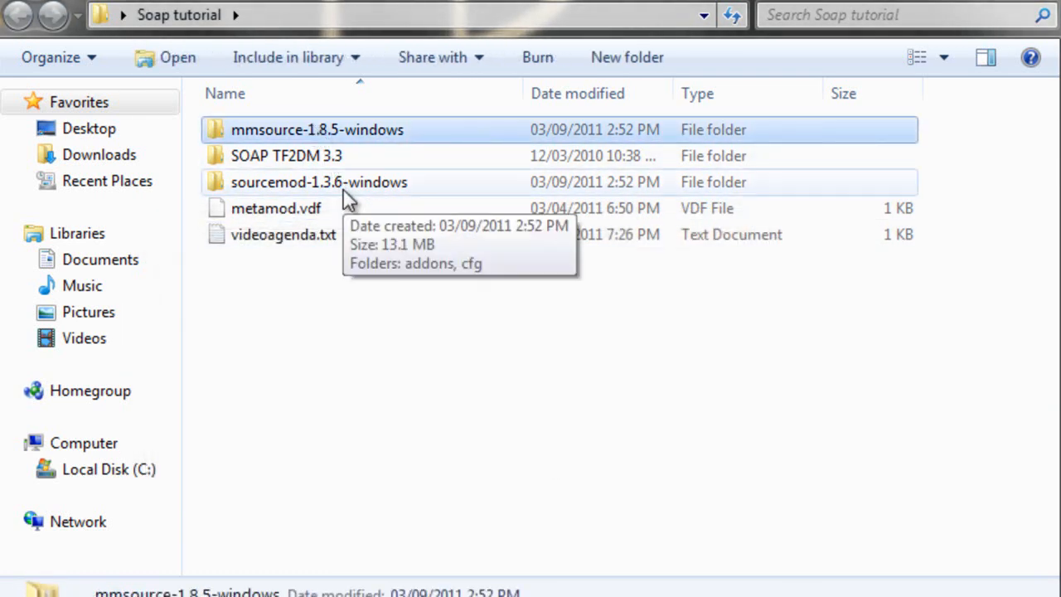
left_click(323, 211)
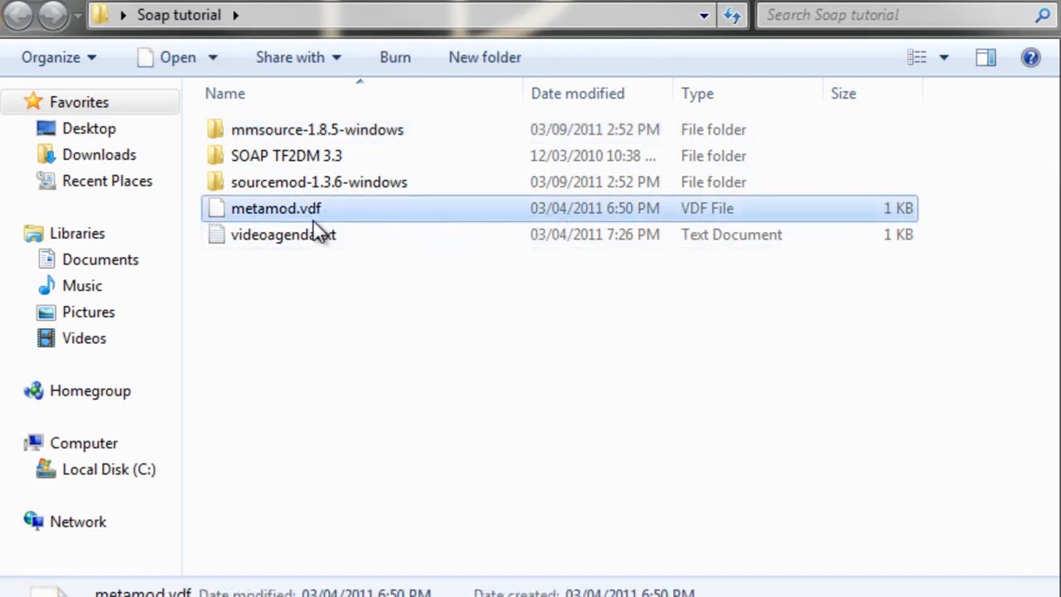
left_click(361, 158)
left_click(336, 184)
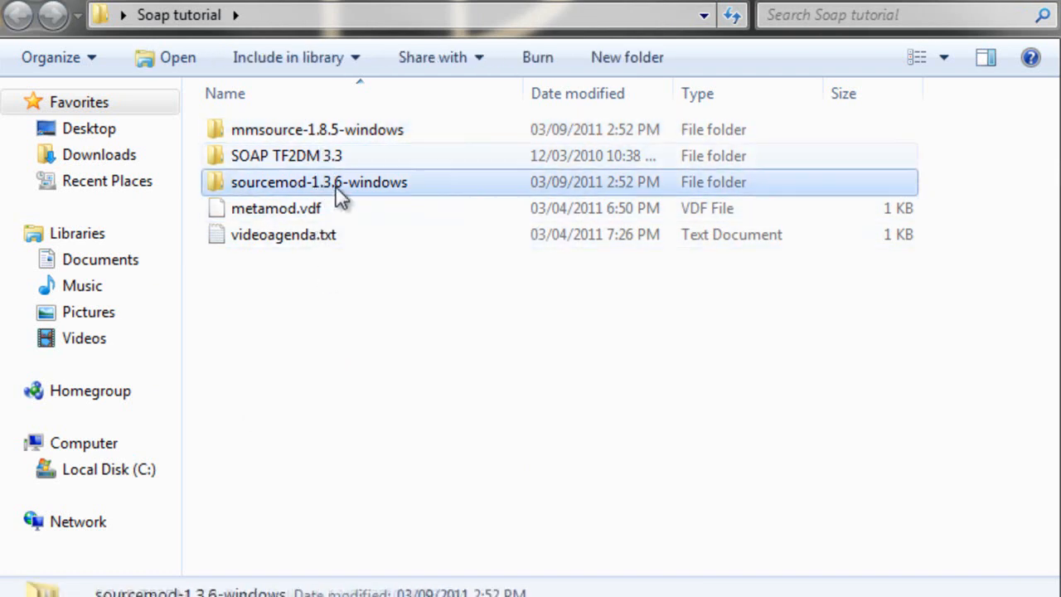
left_click(339, 391)
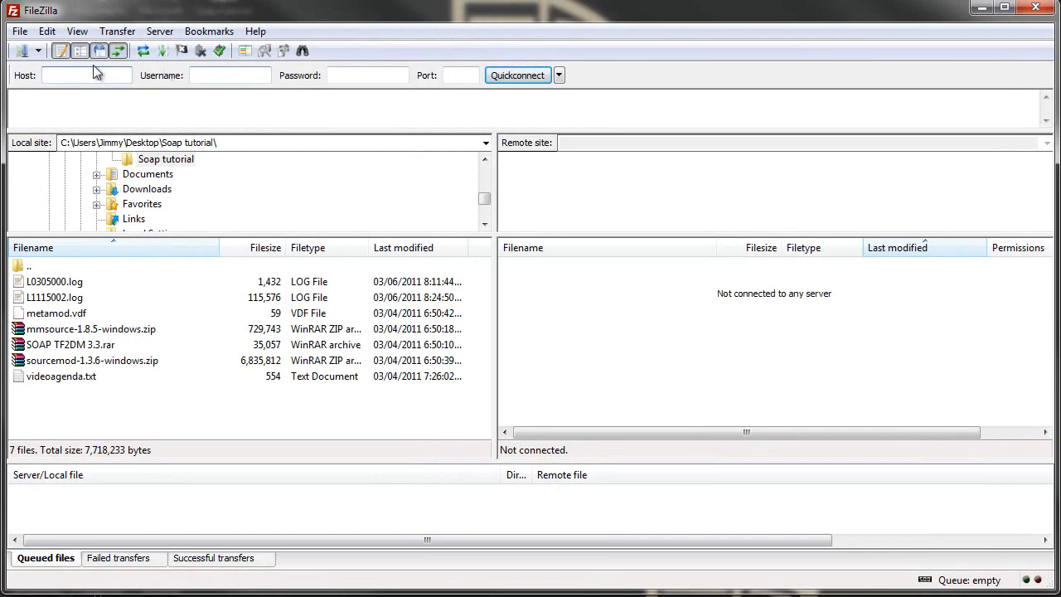
Switch to FileZilla and open the Site Manager to see the saved site folders.
left_click(26, 33)
left_click(43, 50)
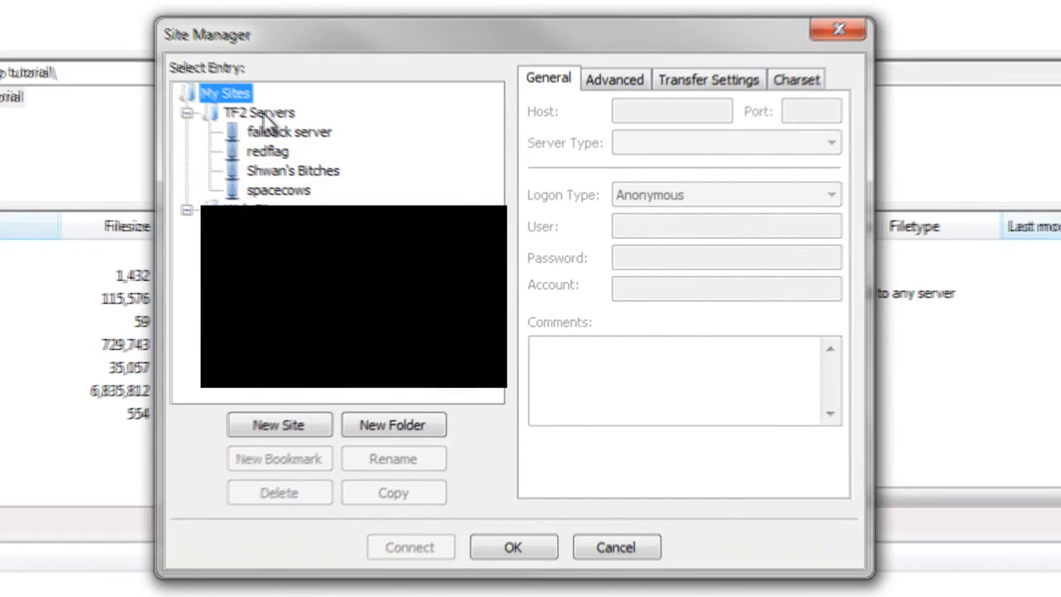
left_click(357, 170)
left_click(358, 235)
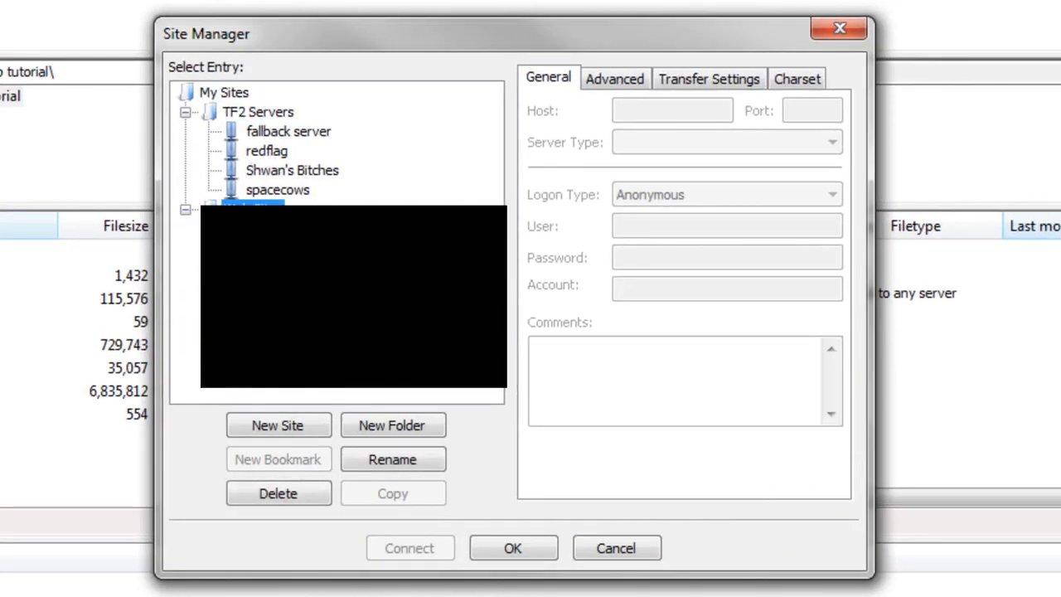
Look through the connection settings of the saved sites under TF2 Servers, ending on the fallback server entry.
left_click(286, 114)
left_click(282, 133)
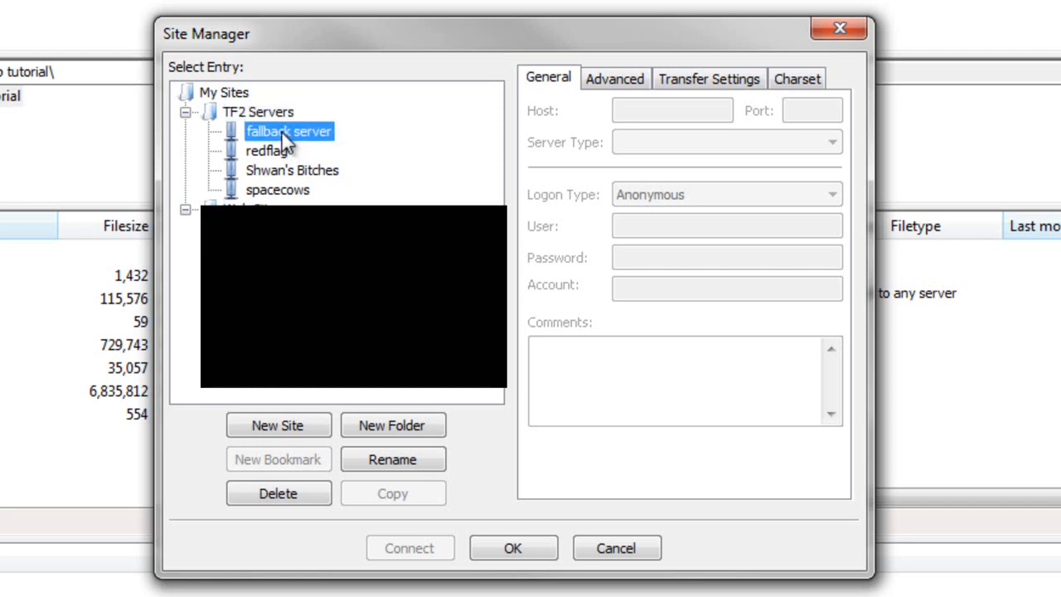
left_click(275, 153)
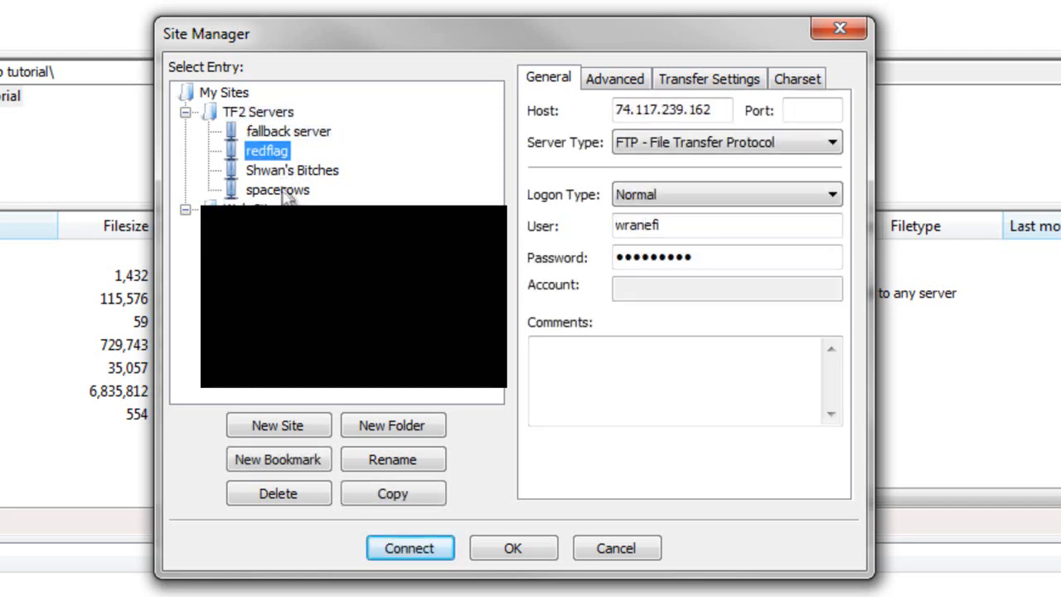
left_click(290, 171)
left_click(281, 190)
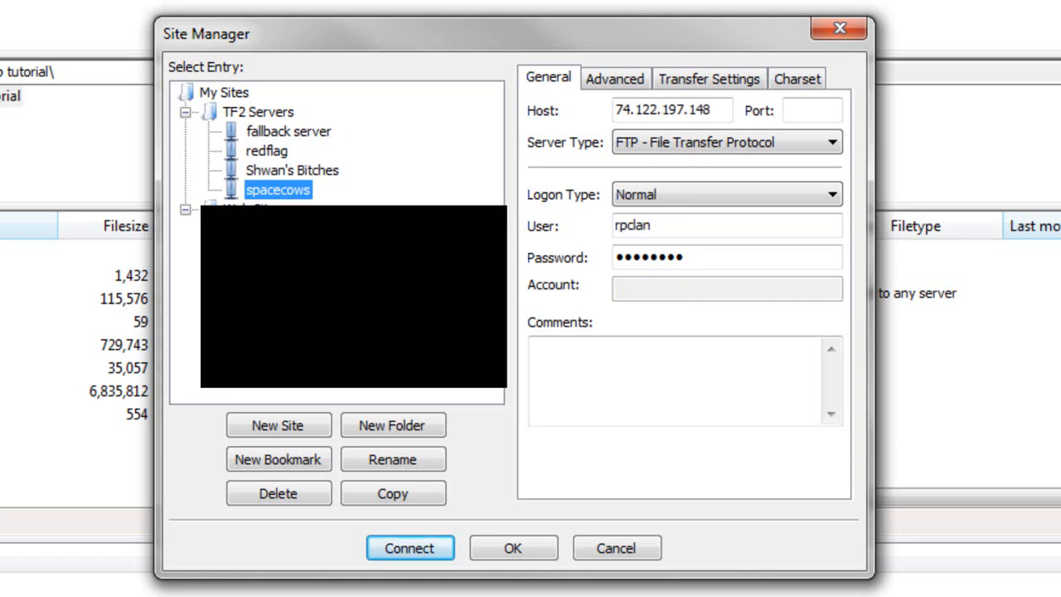
left_click(271, 169)
left_click(273, 151)
left_click(279, 132)
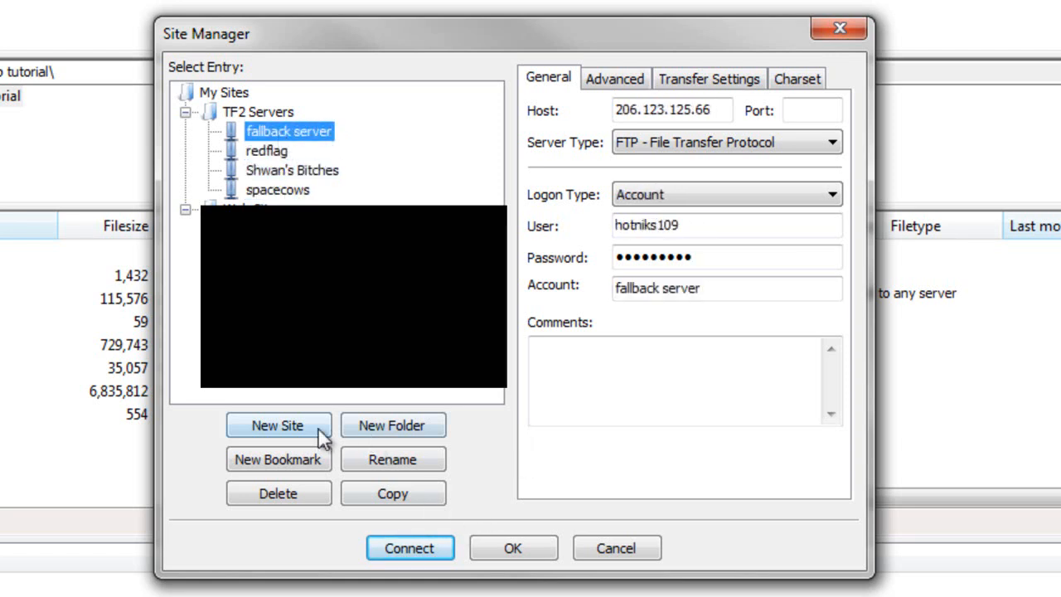
Add a new site with the default name under TF2 Servers and check its host and port fields.
left_click(279, 425)
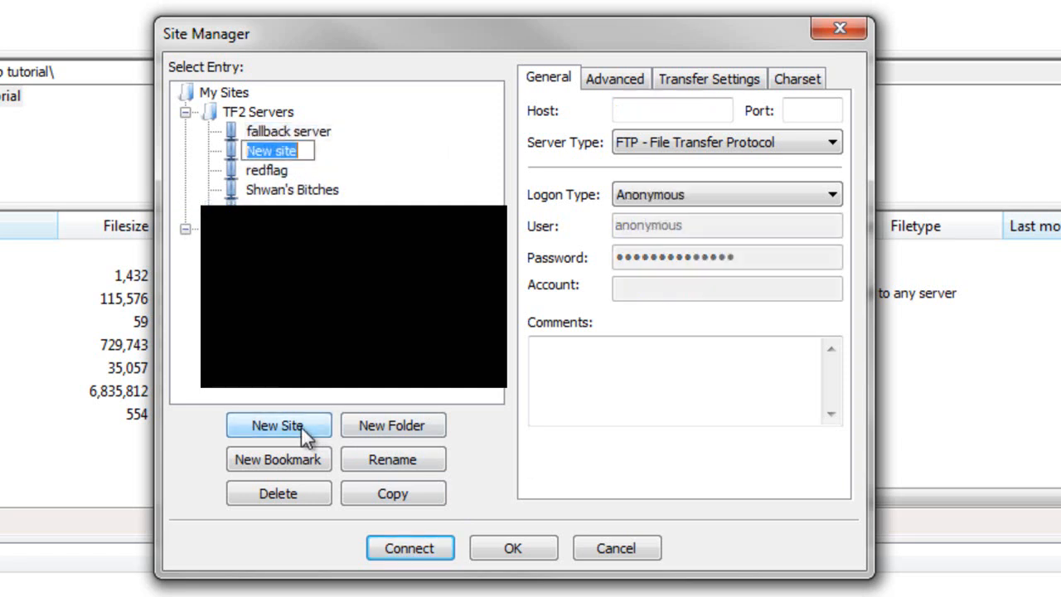
left_click(646, 110)
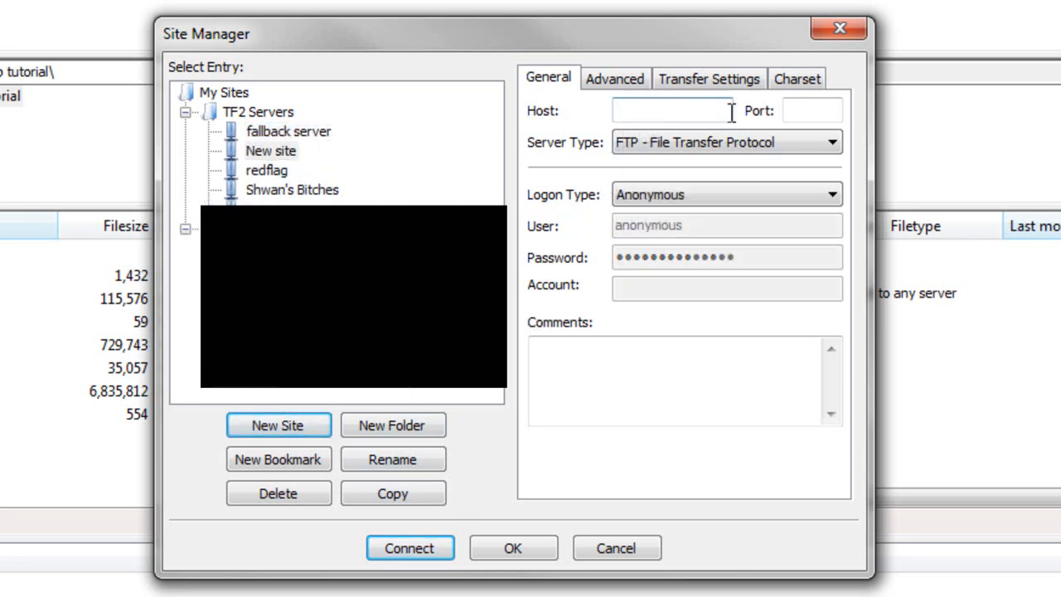
left_click(797, 109)
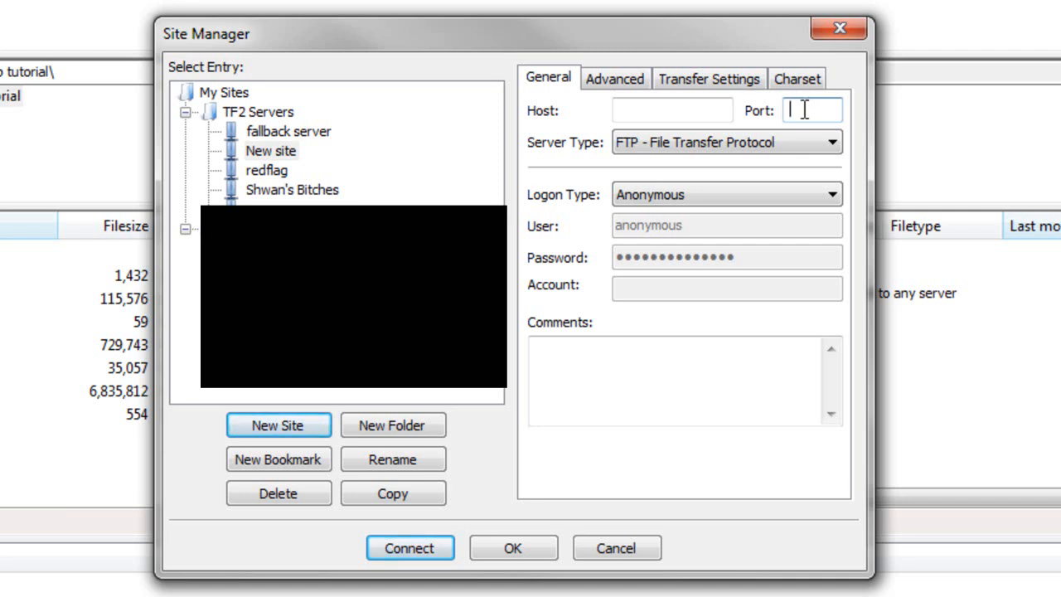
left_click(663, 105)
Try to switch from the new site to the fallback server entry.
left_click(290, 131)
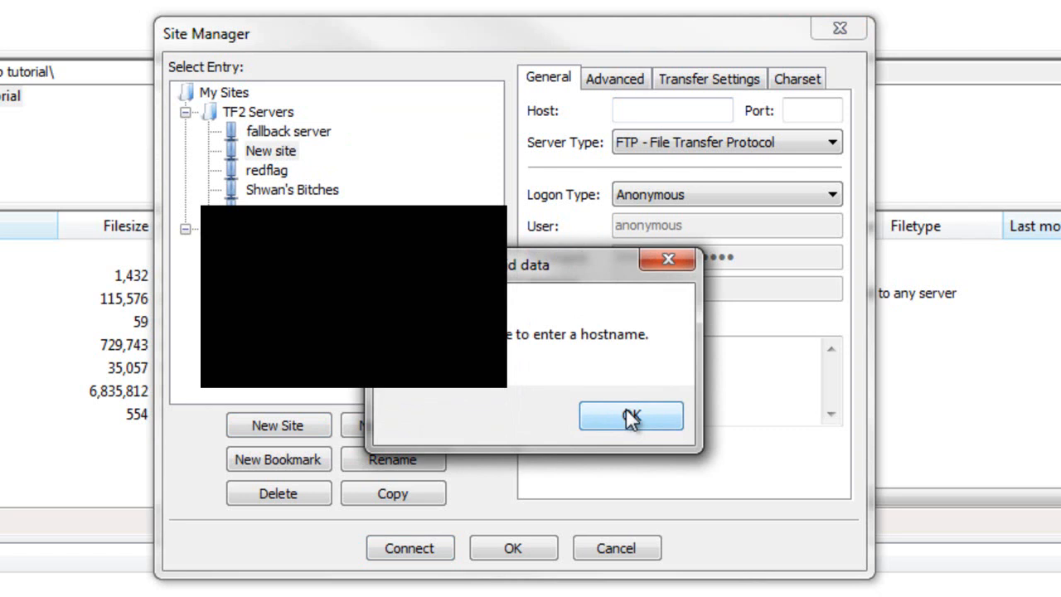
left_click(630, 419)
left_click(265, 164)
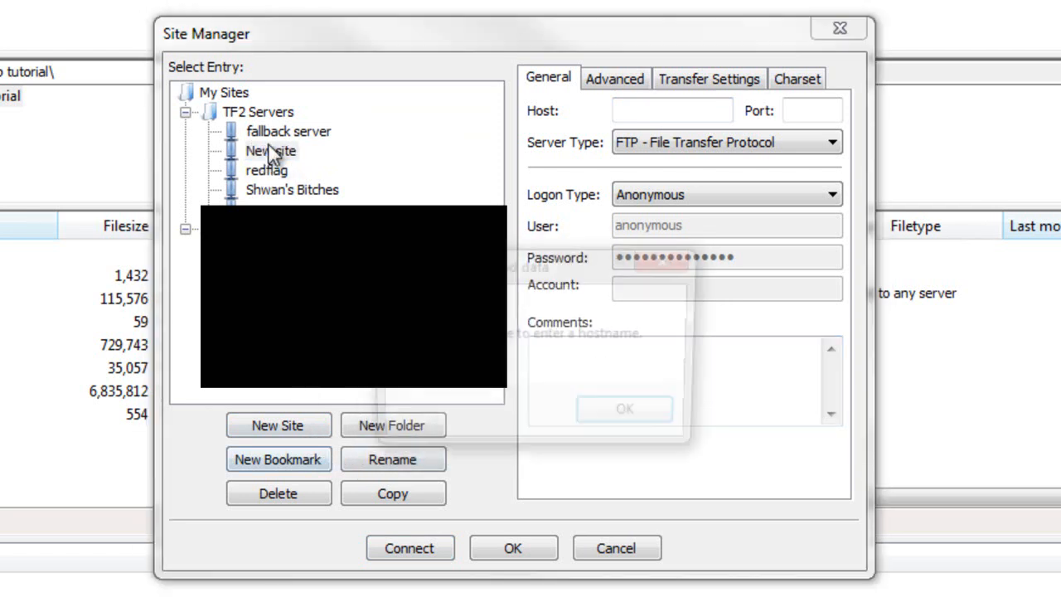
left_click(630, 410)
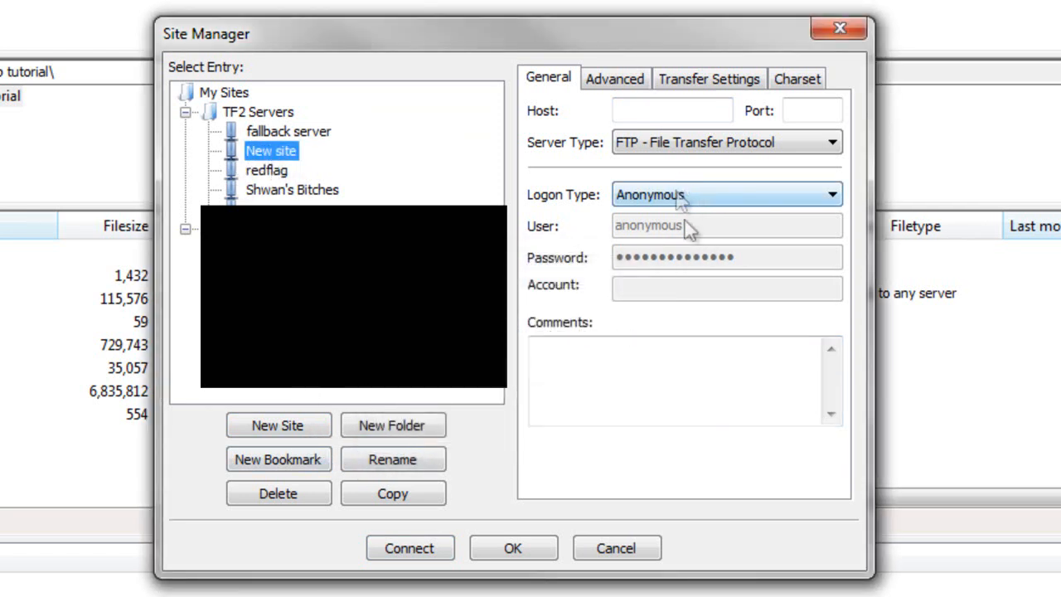
Set the new site's logon type to Normal and go over its user and password fields.
left_click(667, 195)
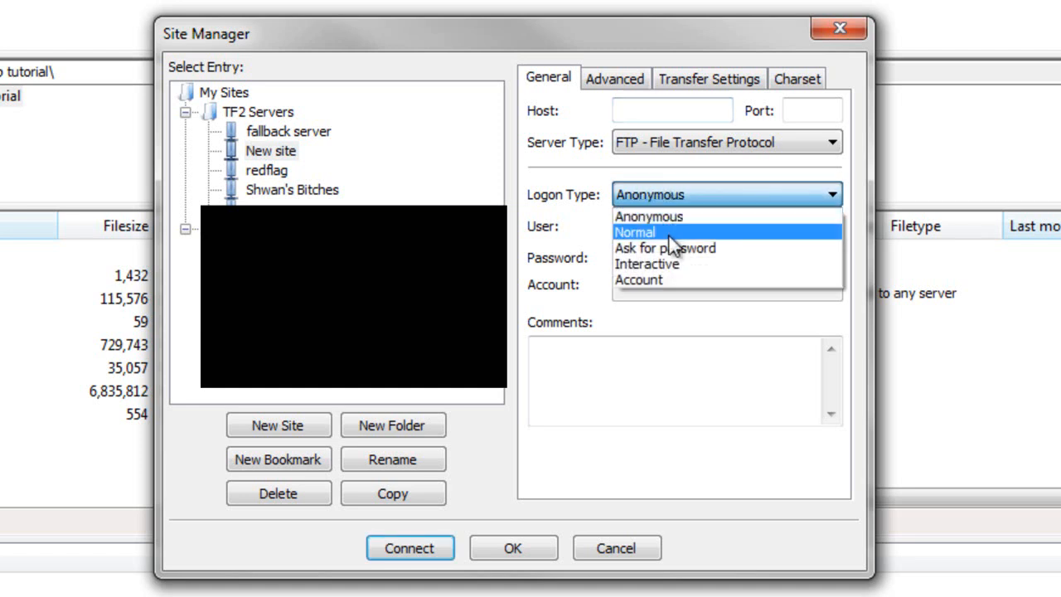
left_click(670, 232)
left_click_drag(710, 222, 606, 227)
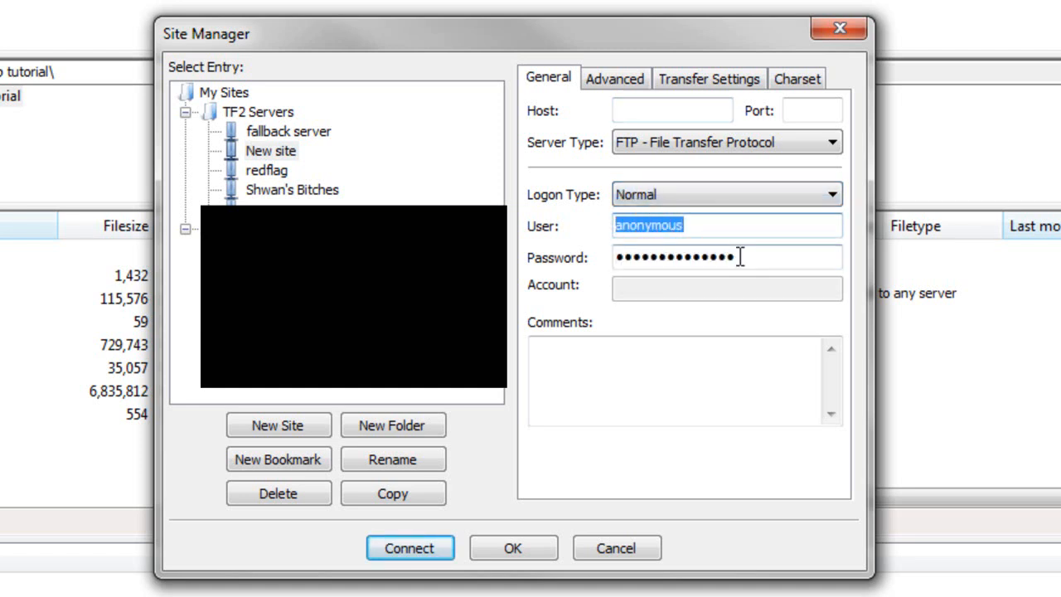
left_click_drag(739, 256, 538, 255)
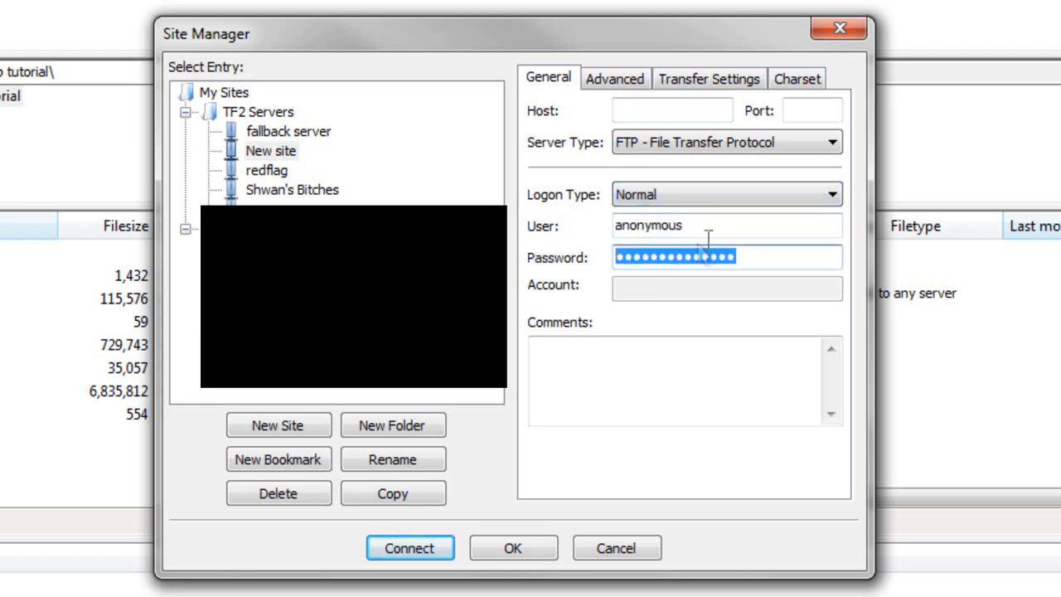
left_click_drag(714, 227, 609, 227)
left_click_drag(753, 256, 541, 257)
left_click(758, 225)
left_click(752, 256)
left_click(751, 228)
left_click(749, 260)
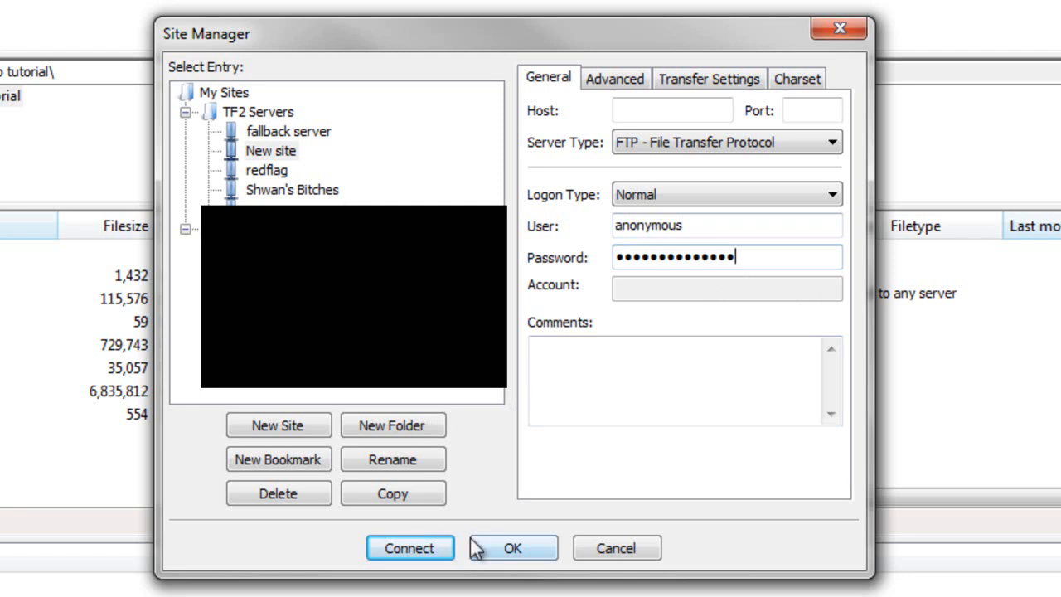
Enter 5.5.5.5 as the new site's host and save the Site Manager entries.
left_click(512, 550)
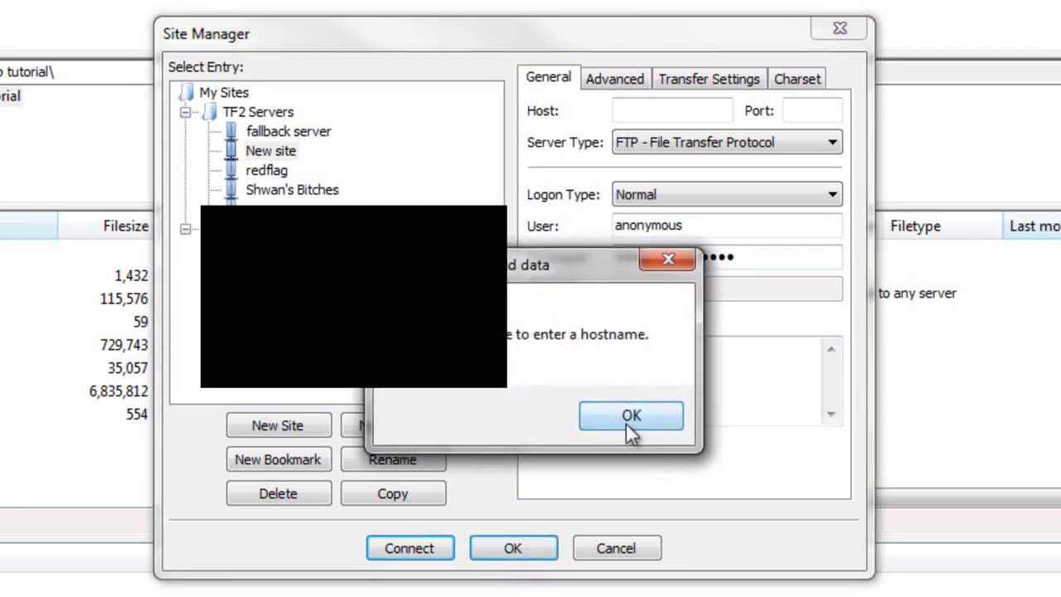
left_click(628, 416)
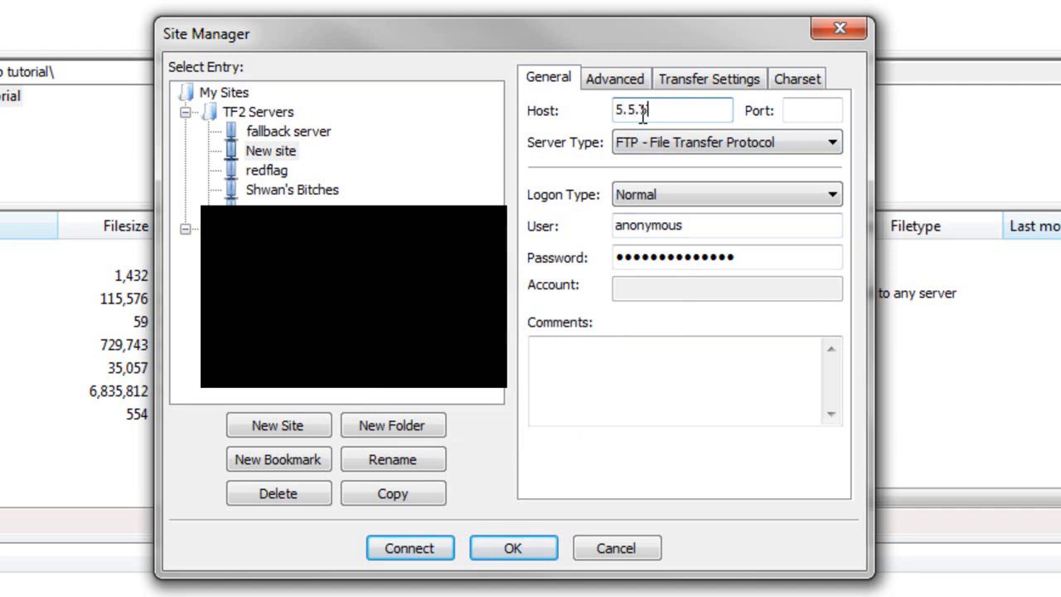
type("5.5.5.5")
left_click(510, 550)
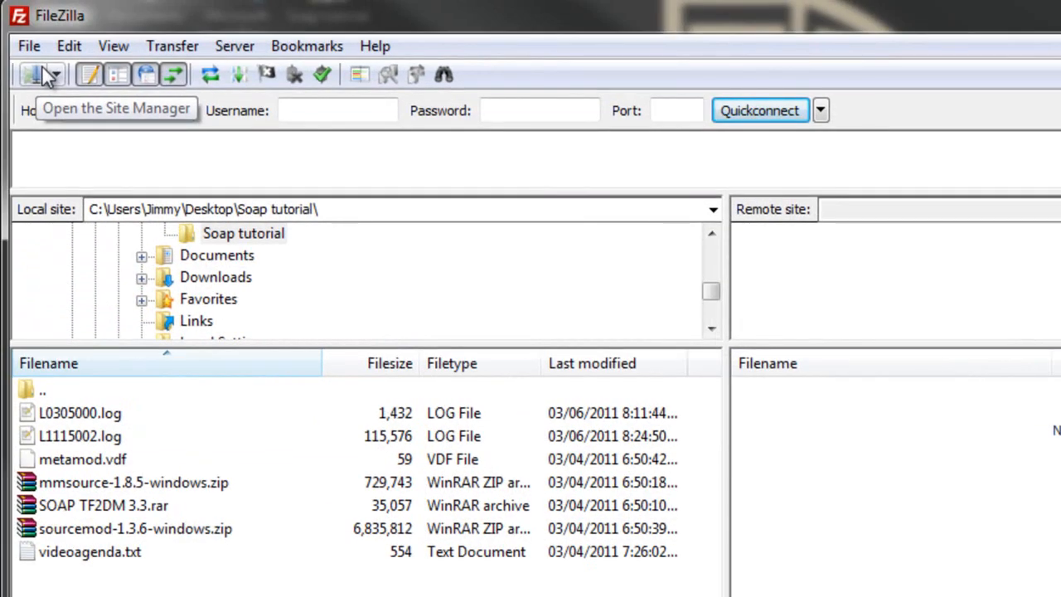
Connect to the saved redflag site from the TF2 Servers group.
left_click(55, 74)
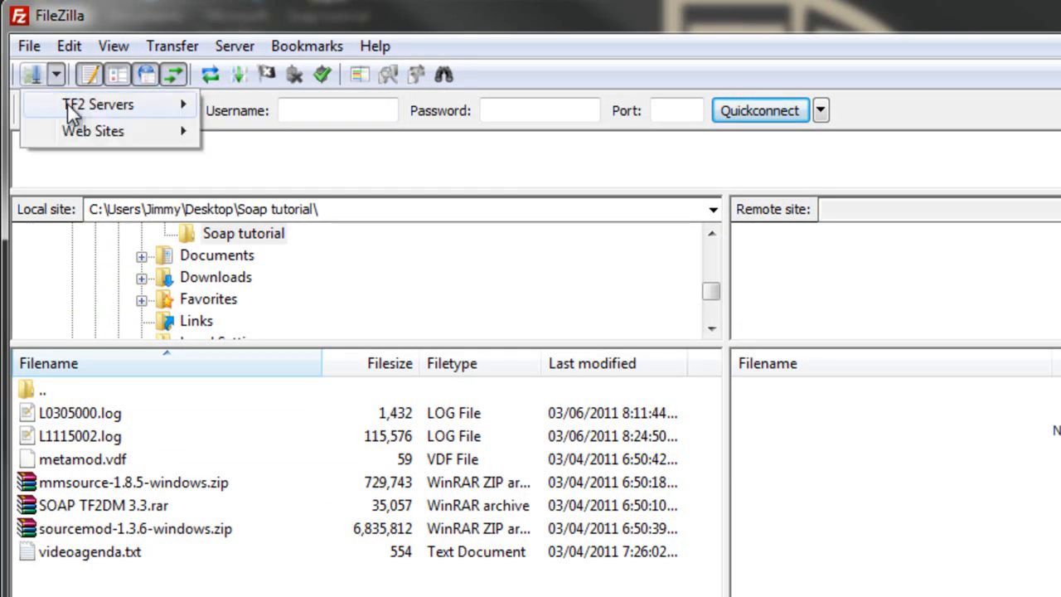
mouse_move(68, 103)
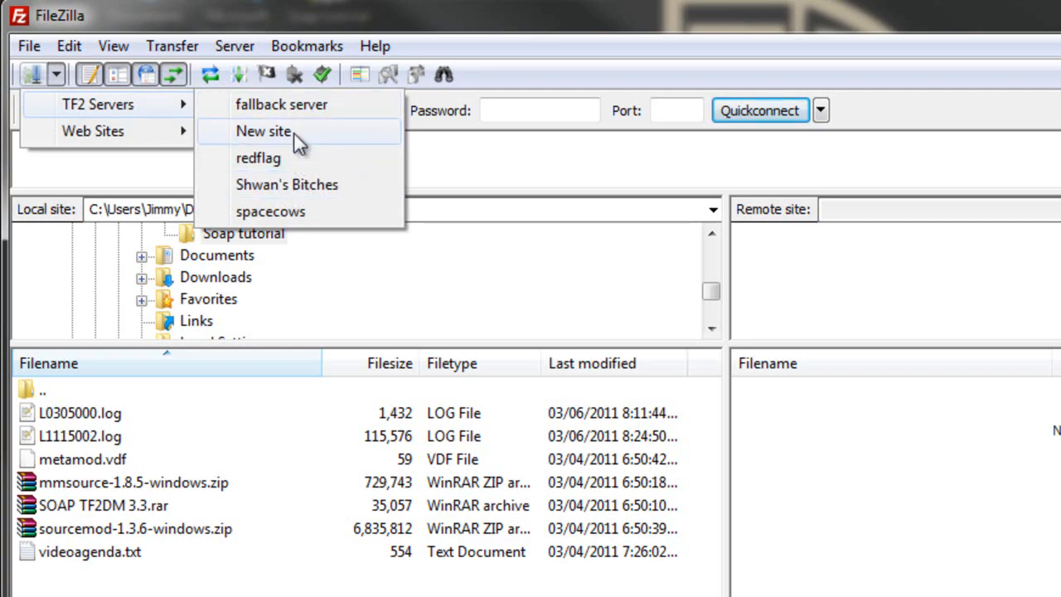
left_click(259, 158)
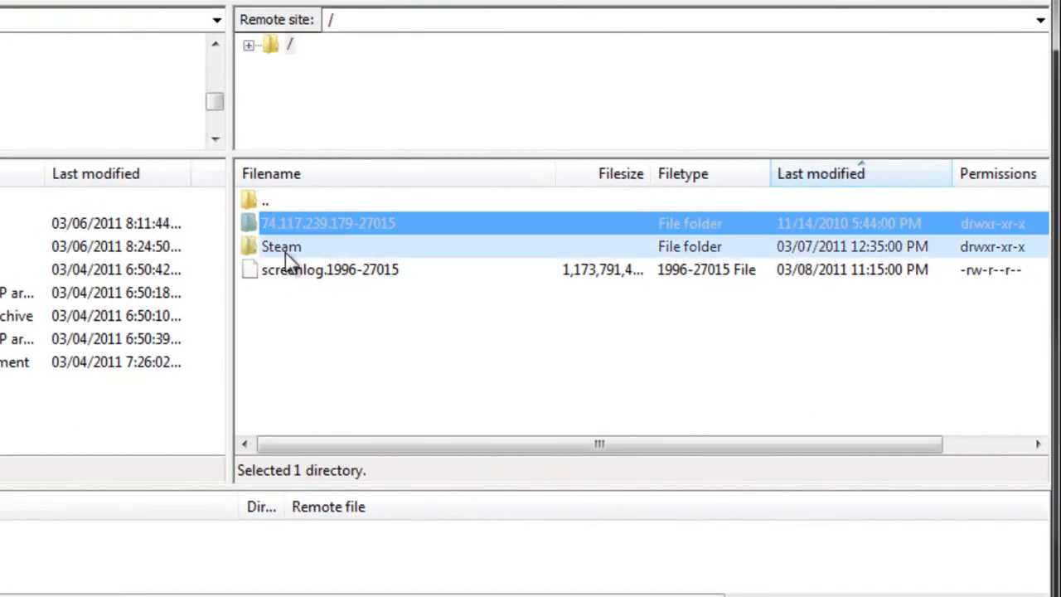
Open the srcds_l folder inside the remote server's IP-and-port-named folder.
left_click(779, 437)
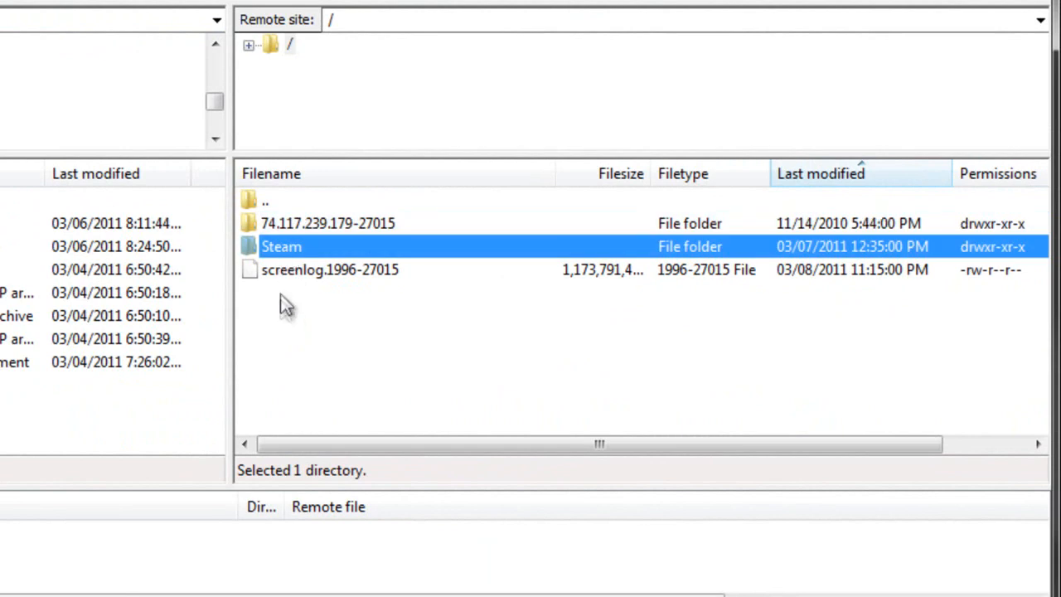
left_click(315, 225)
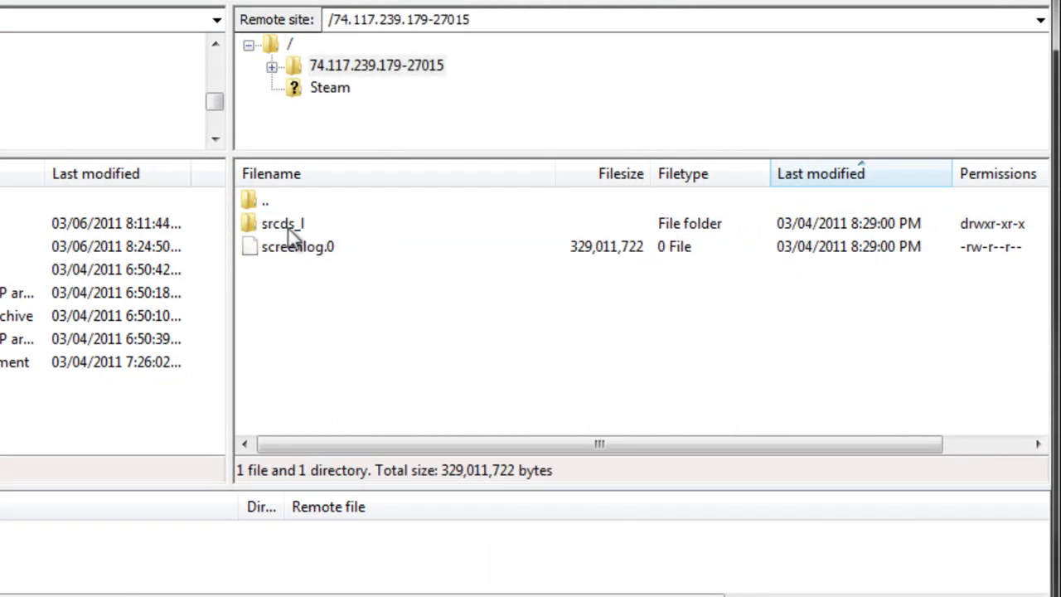
double_click(286, 224)
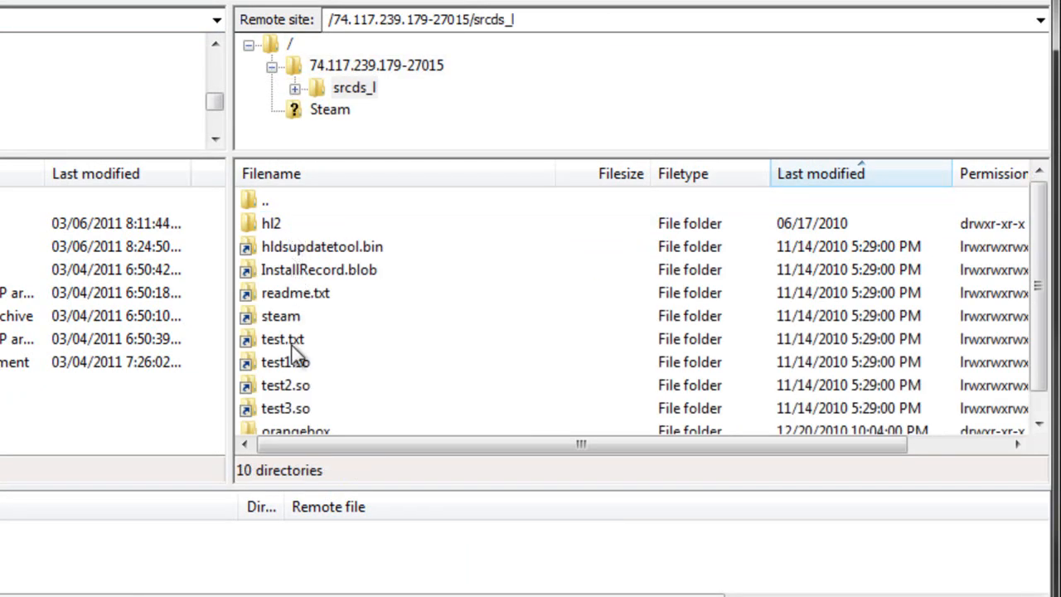
Open the orangebox folder inside the remote srcds_l folder and go into its tf folder.
scroll(294, 352, "down", 1)
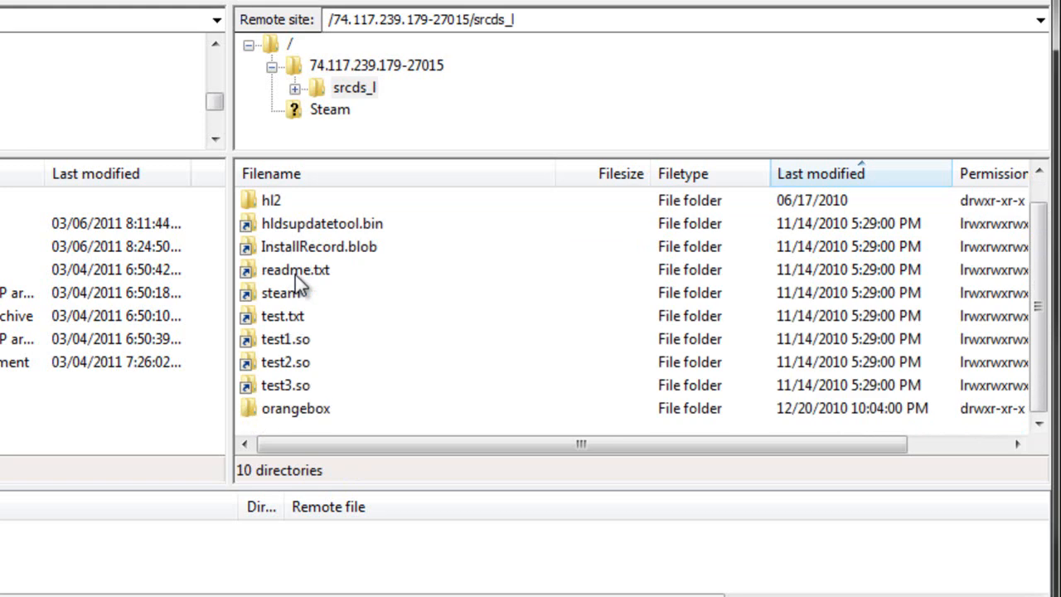
double_click(294, 406)
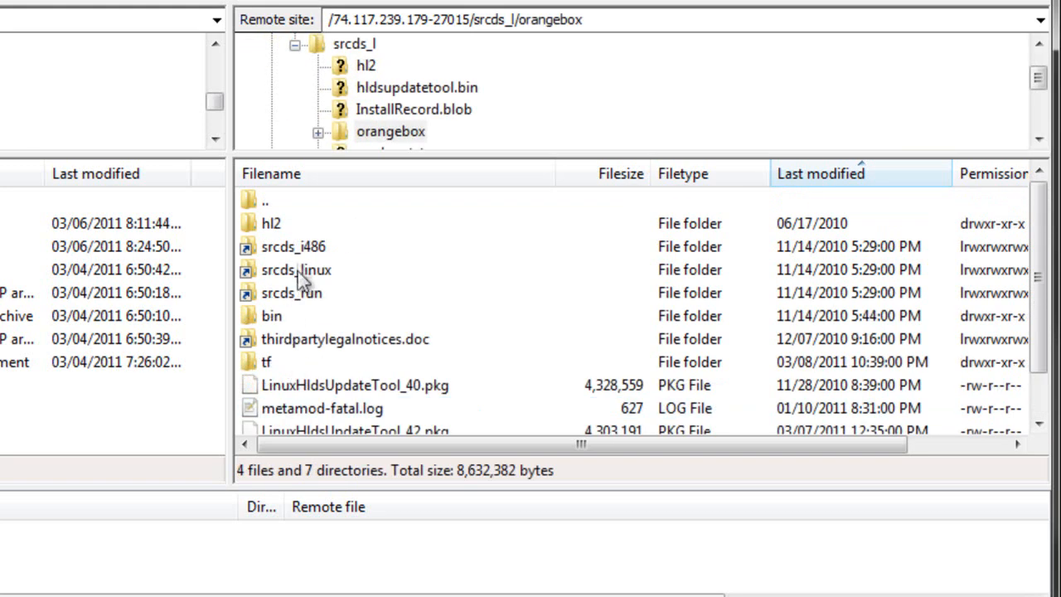
left_click(275, 361)
double_click(275, 362)
Look through the remote tf folder's contents, including its addons, cfg and maps folders.
left_click(325, 252)
scroll(325, 257, "down", 5)
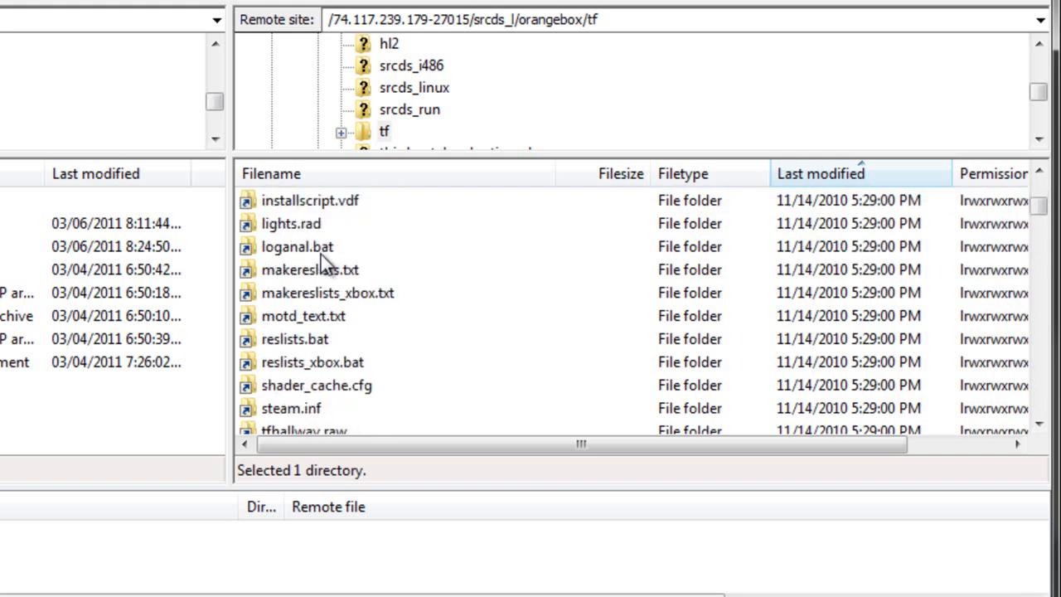
scroll(310, 260, "down", 3)
scroll(311, 260, "up", 3)
scroll(286, 323, "up", 5)
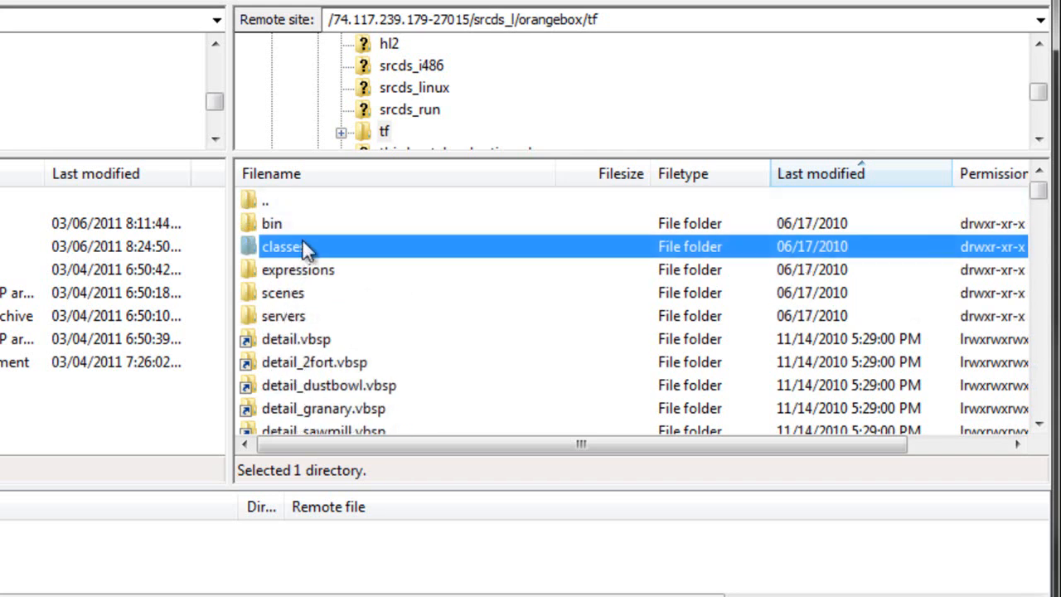
left_click(304, 232)
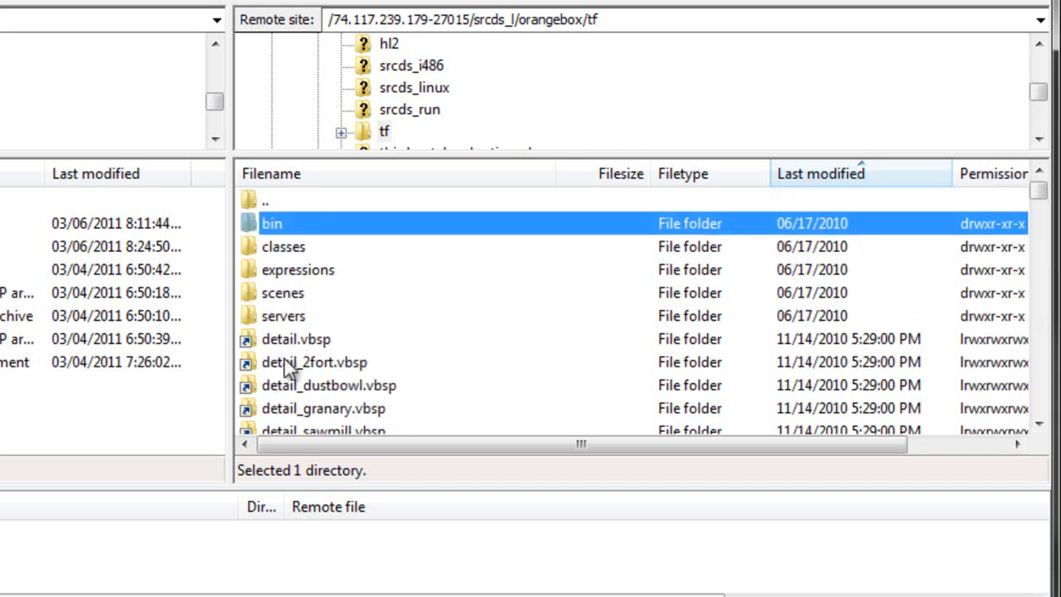
left_click(334, 253)
scroll(335, 261, "down", 2)
scroll(332, 265, "down", 10)
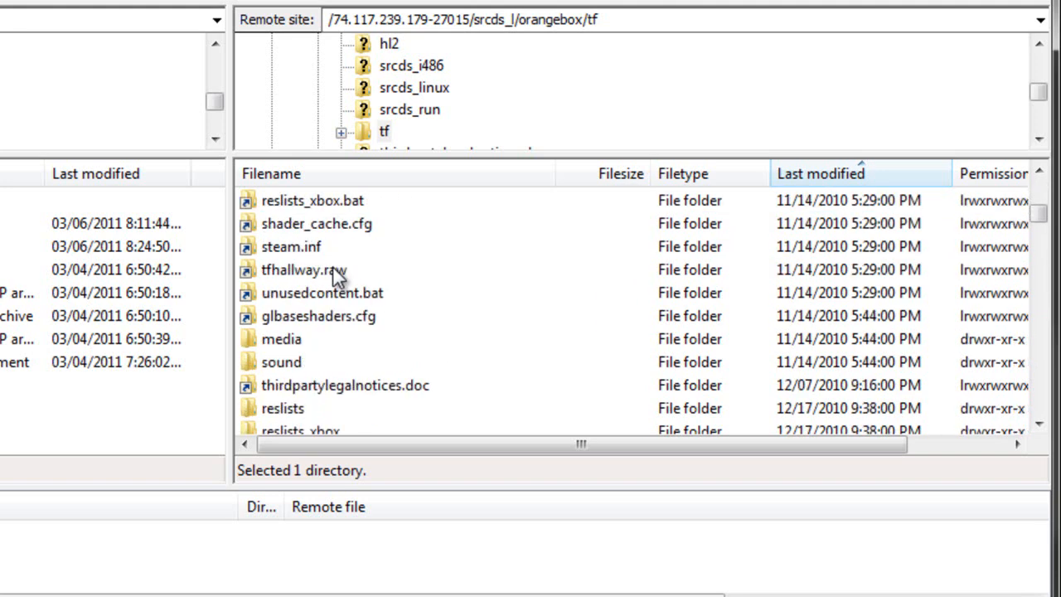
left_click(331, 275)
left_click(310, 287)
left_click(311, 277)
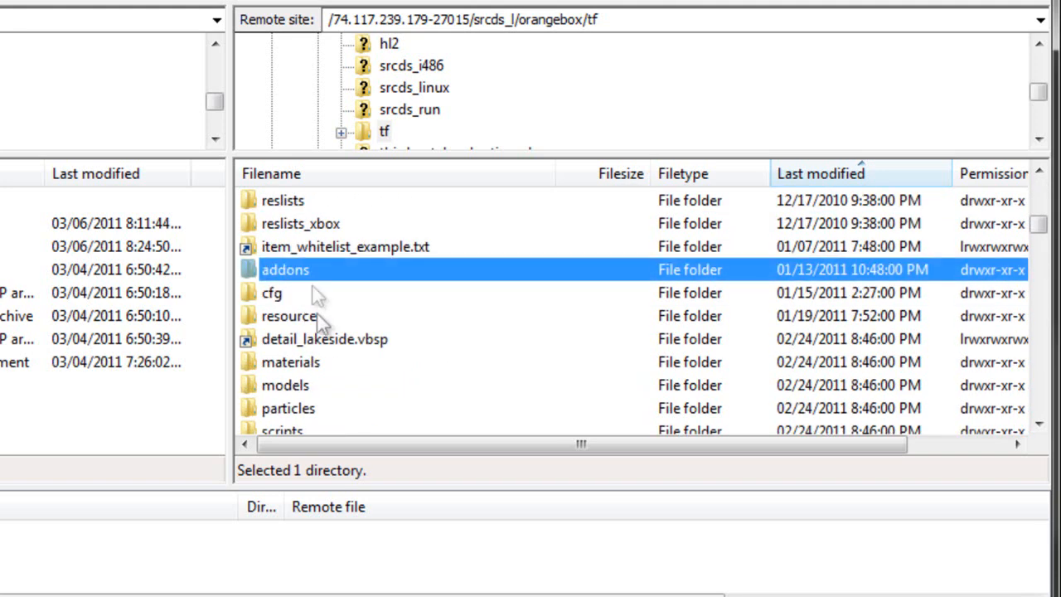
scroll(303, 388, "down", 1)
left_click(305, 383)
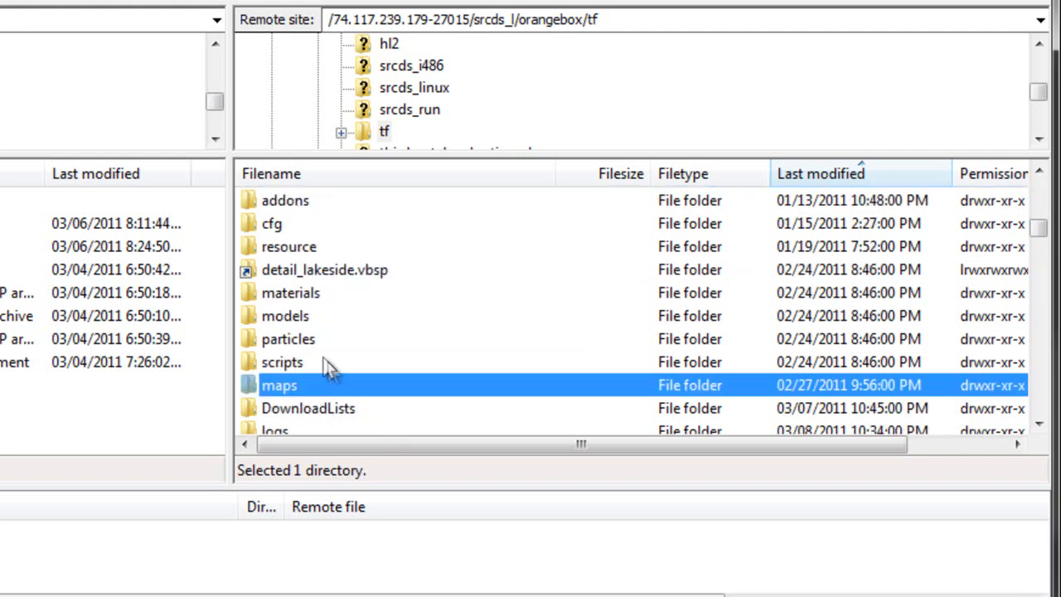
scroll(329, 370, "up", 11)
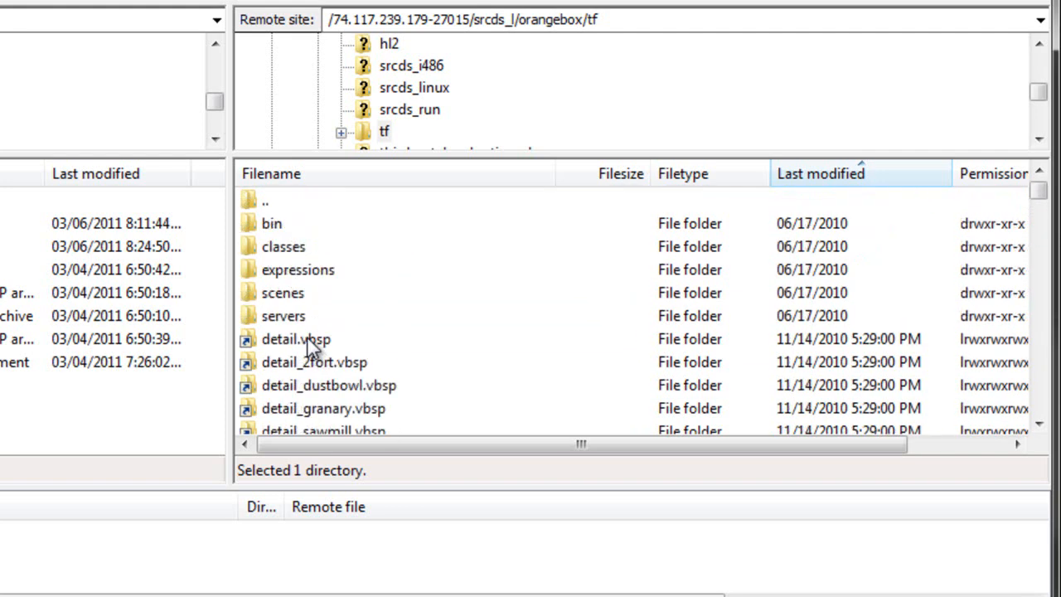
Open the mmsource-1.8.5-windows folder inside the local Soap tutorial folder and select its addons folder.
left_click(78, 61)
left_click(214, 44)
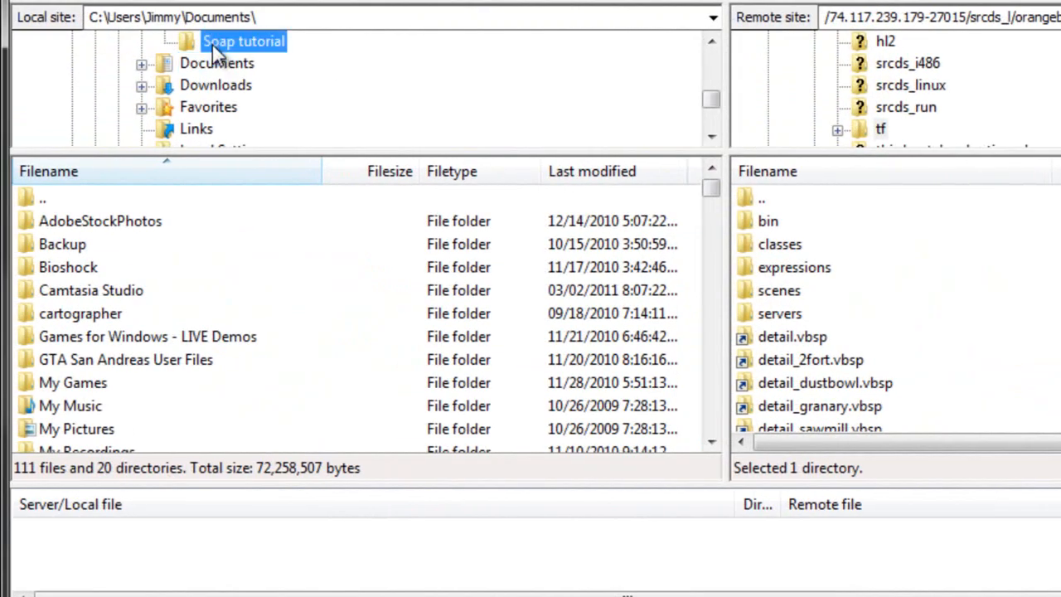
left_click(95, 222)
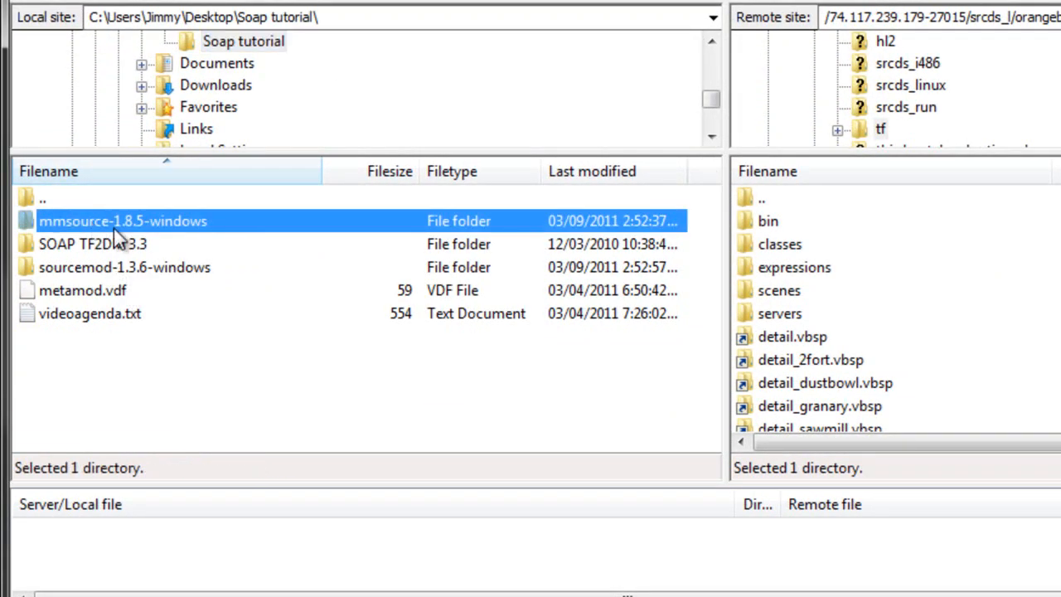
left_click(124, 221)
double_click(137, 221)
left_click(83, 230)
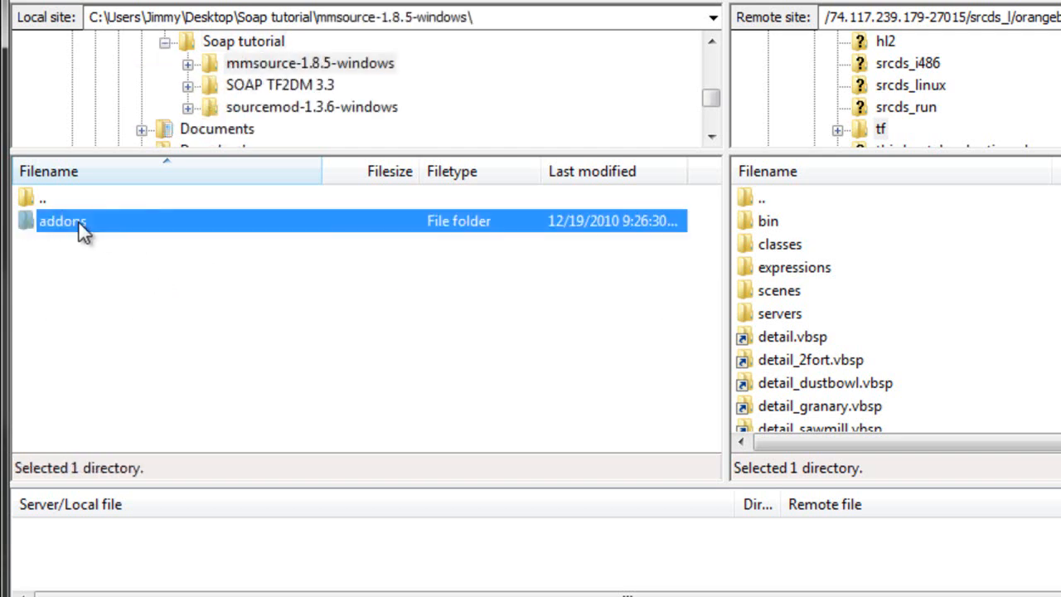
left_click_drag(68, 239, 862, 154)
Sort the remote tf folder's listing by filename.
left_click(772, 247)
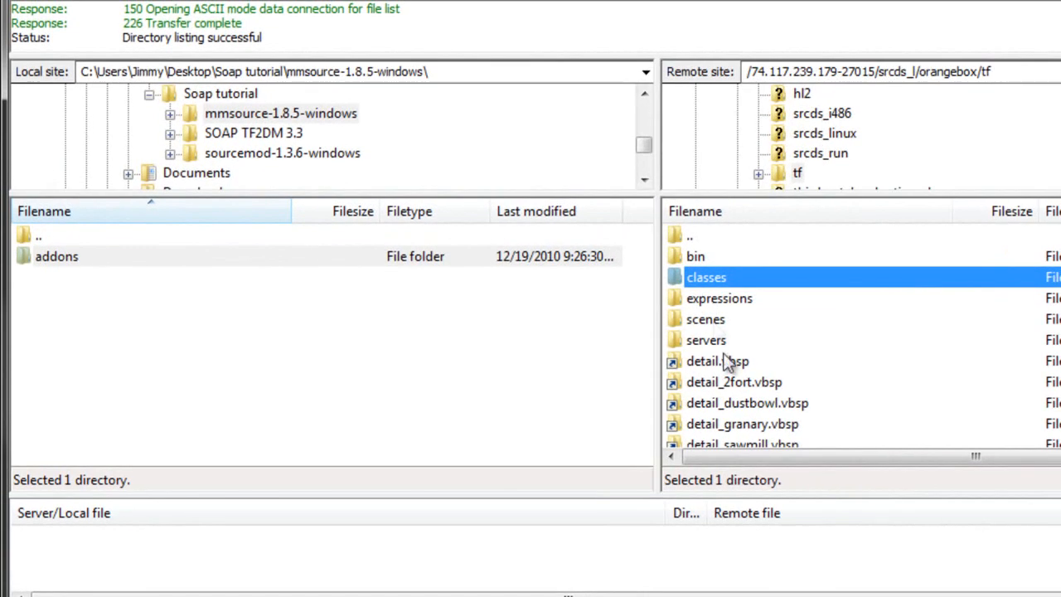
scroll(717, 356, "down", 7)
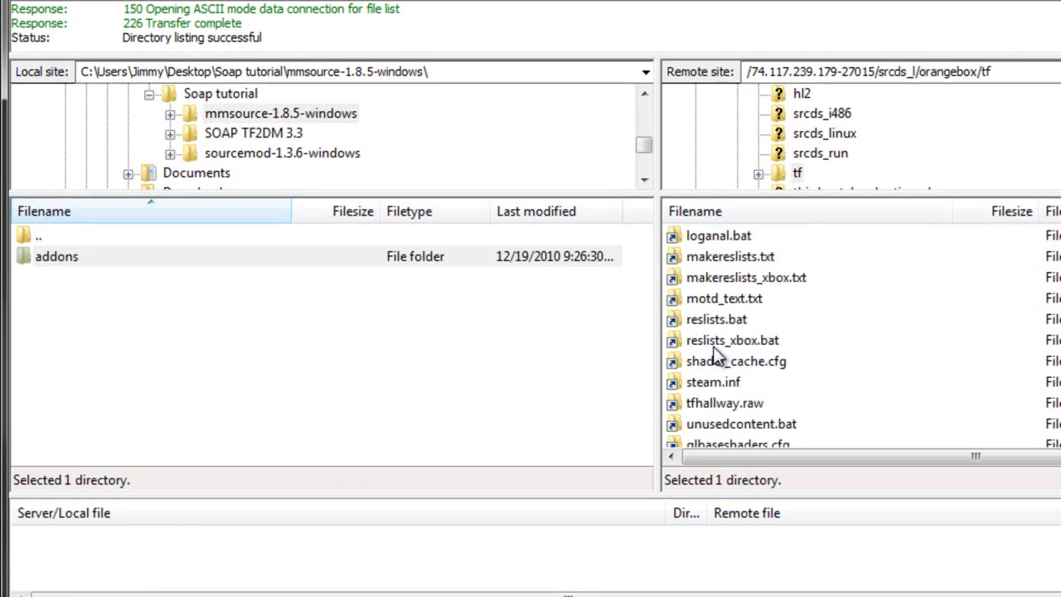
scroll(717, 352, "up", 7)
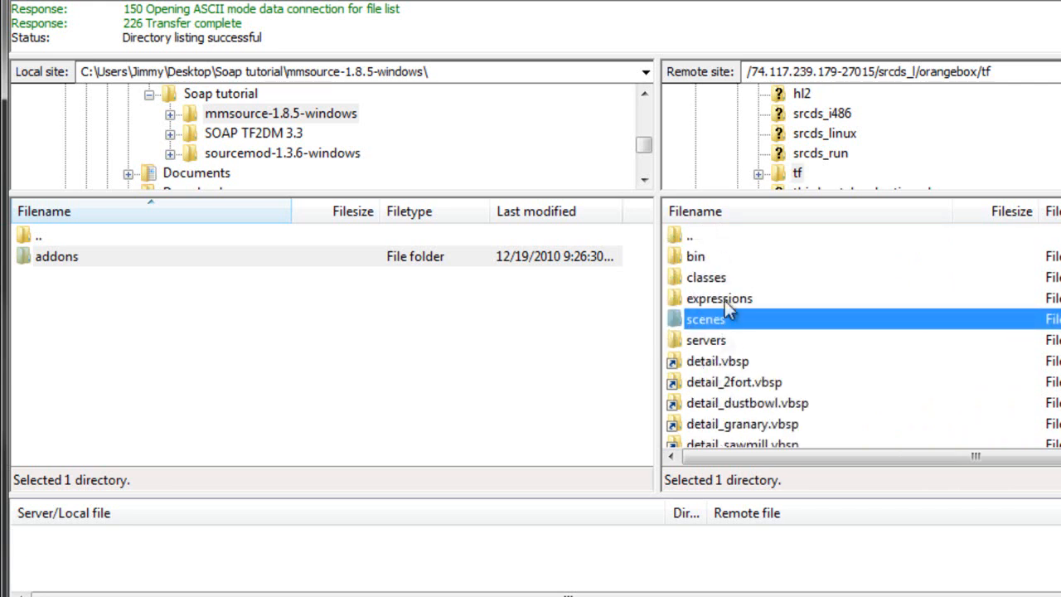
left_click(937, 217)
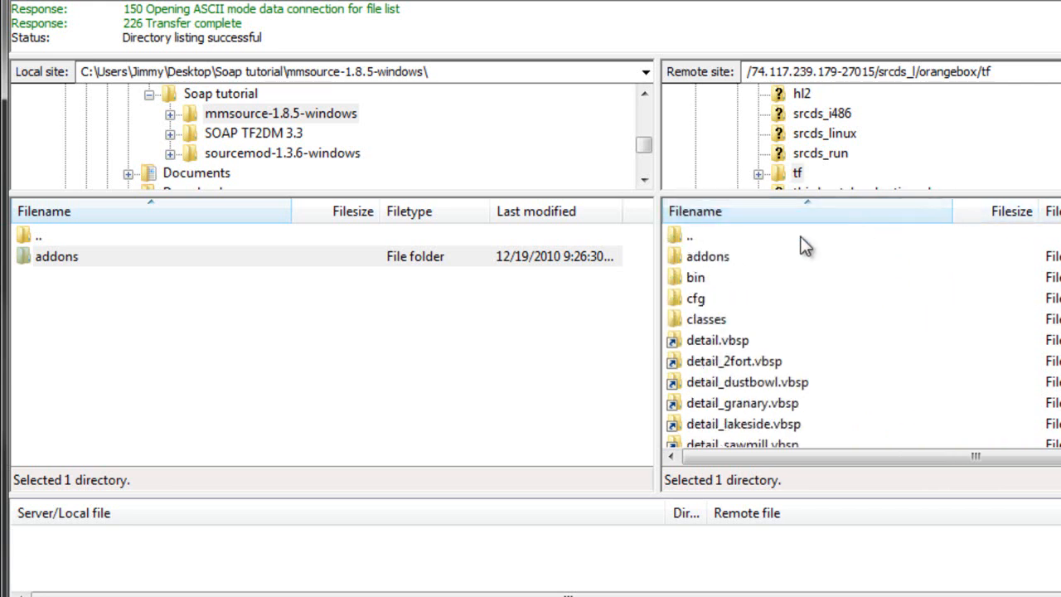
Open the addons folders of the local mmsource package and the remote tf folder, and go over the local metamod folder.
double_click(161, 258)
left_click(122, 256)
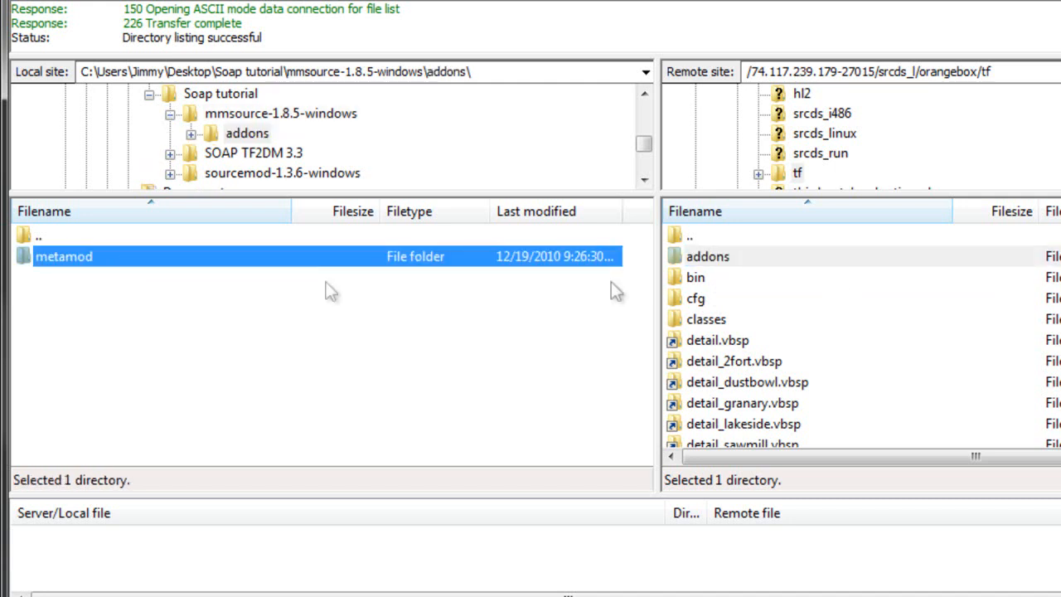
double_click(730, 256)
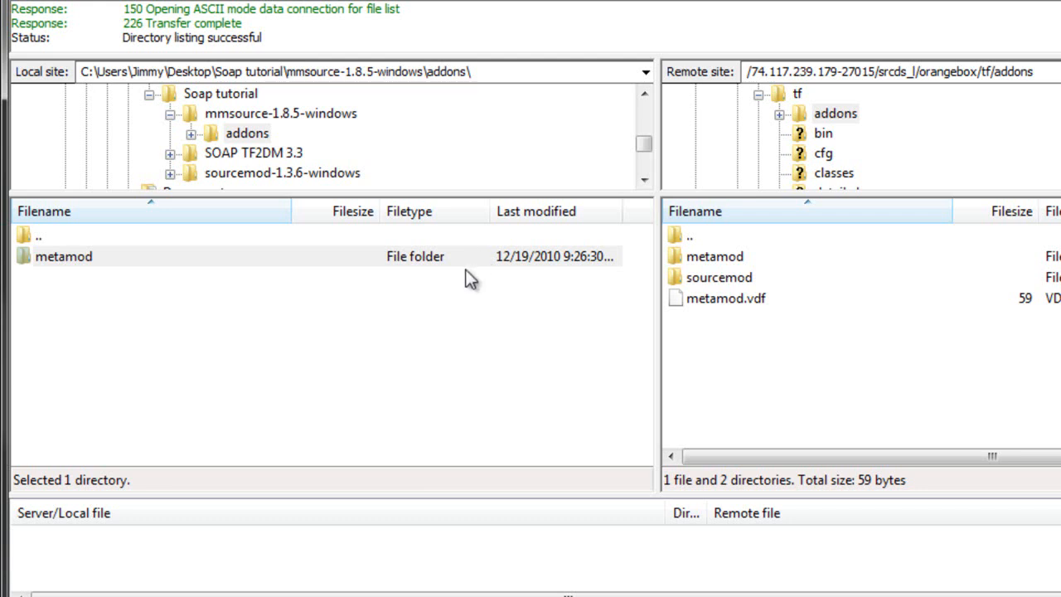
left_click(396, 268)
left_click(360, 265)
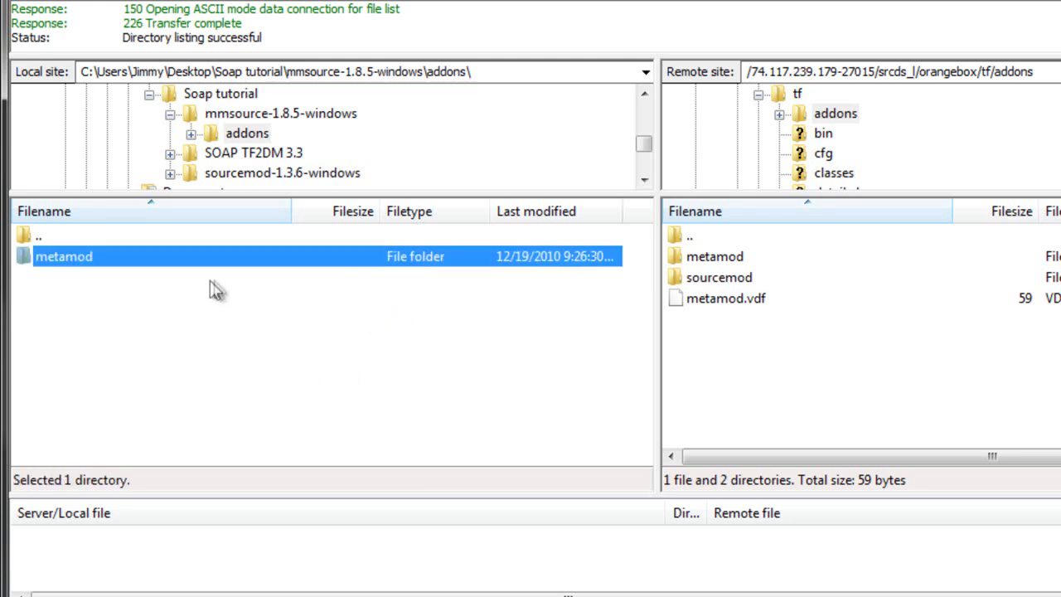
left_click_drag(158, 256, 415, 278)
left_click(368, 308)
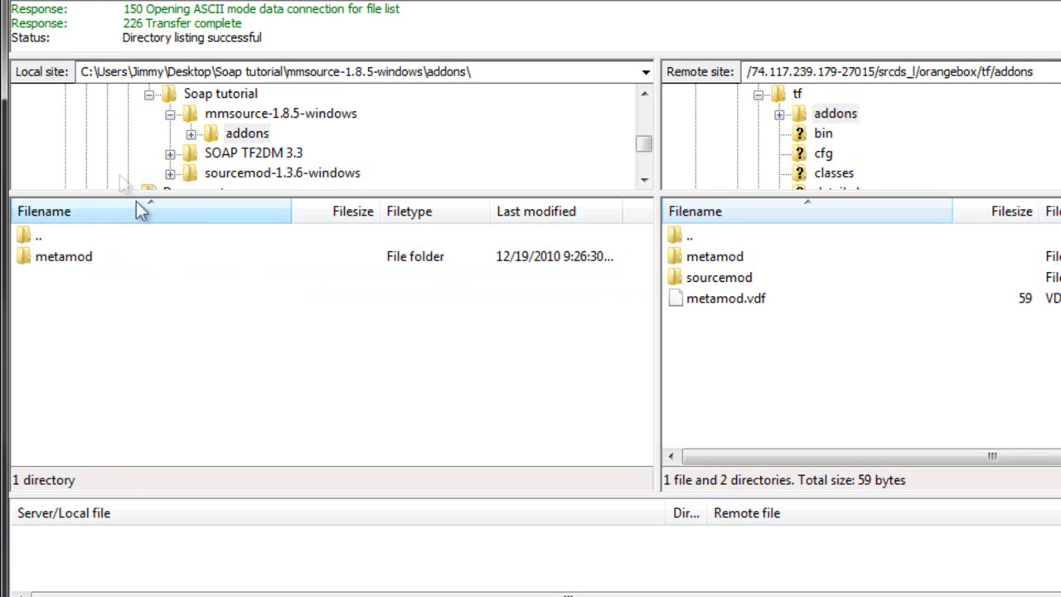
Return to the local mmsource-1.8.5-windows folder and reopen its addons folder to review the metamod folder.
left_click(250, 113)
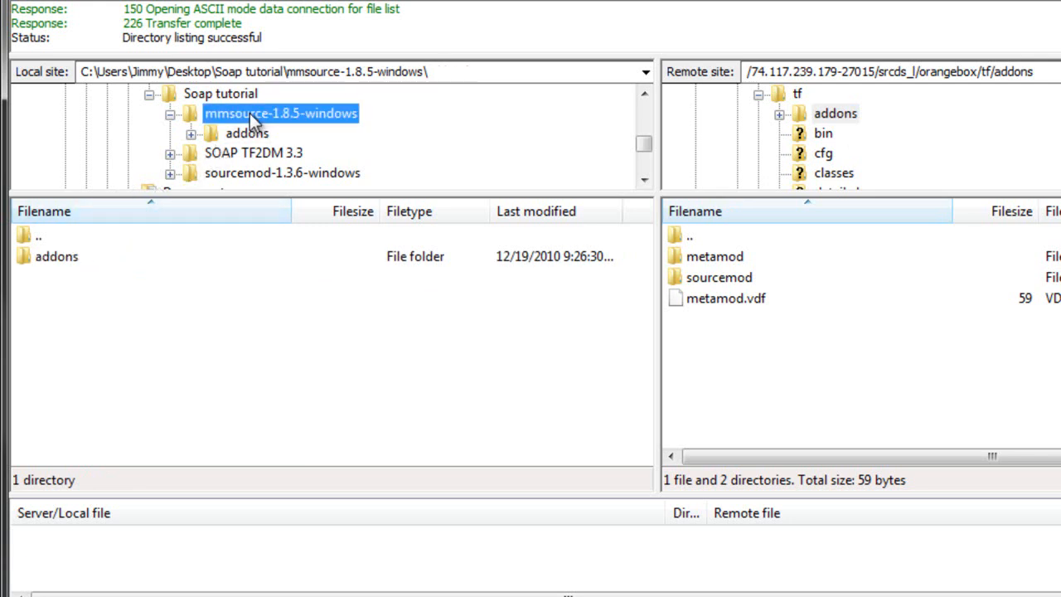
double_click(112, 238)
double_click(75, 256)
left_click(63, 259)
double_click(55, 259)
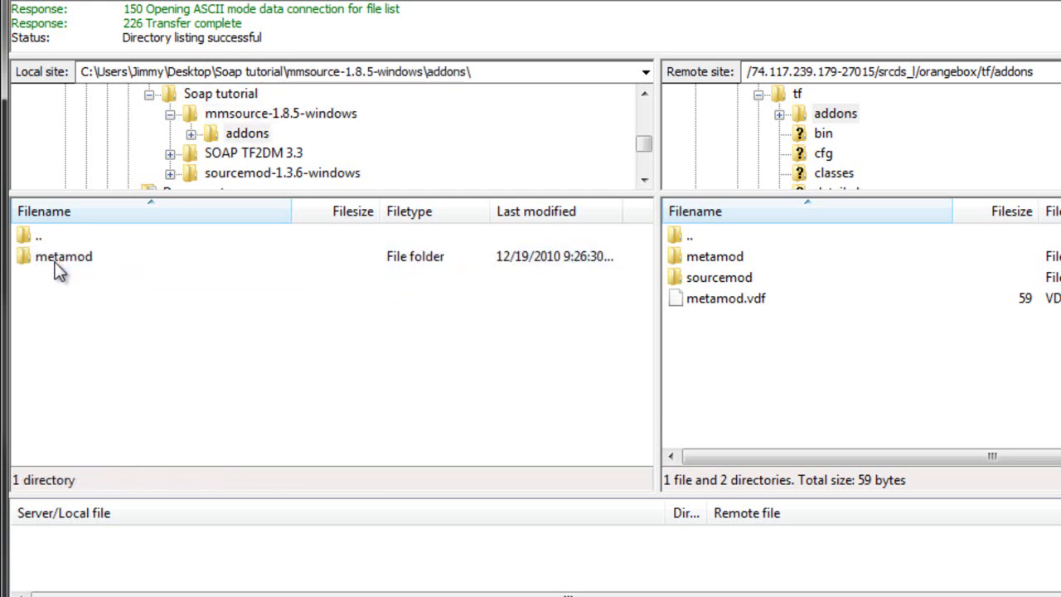
left_click(55, 261)
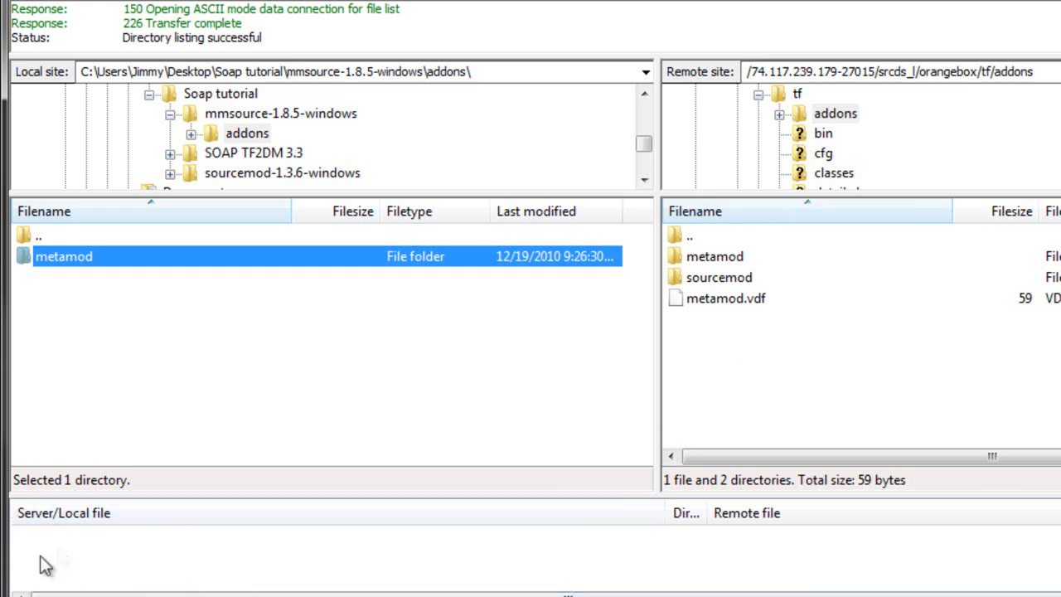
left_click(60, 542)
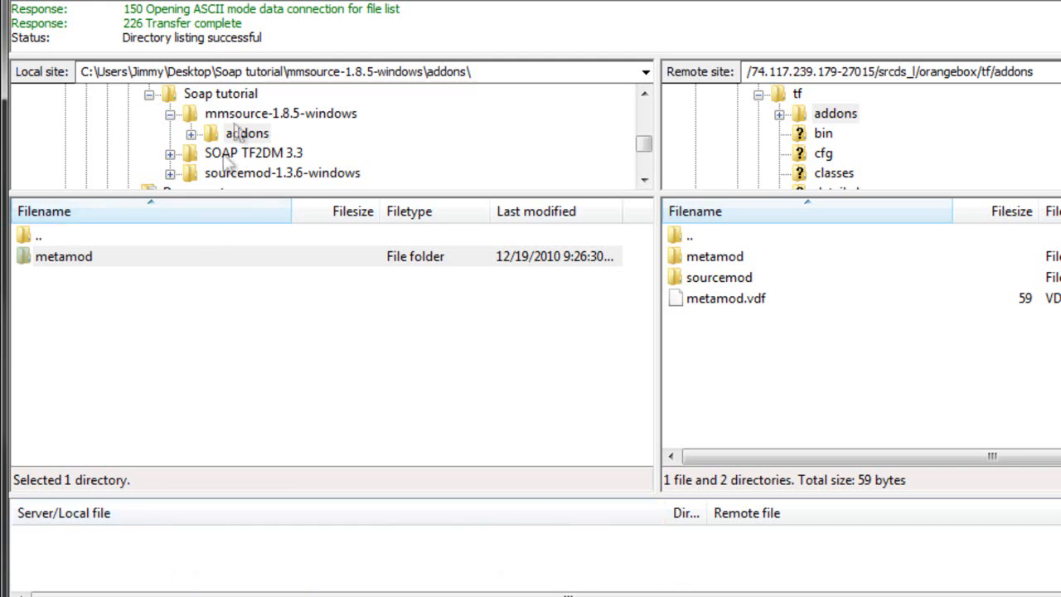
Open the sourcemod-1.3.6-windows folder in the local Soap tutorial folder and go over its addons and cfg folders.
left_click(242, 113)
left_click(225, 93)
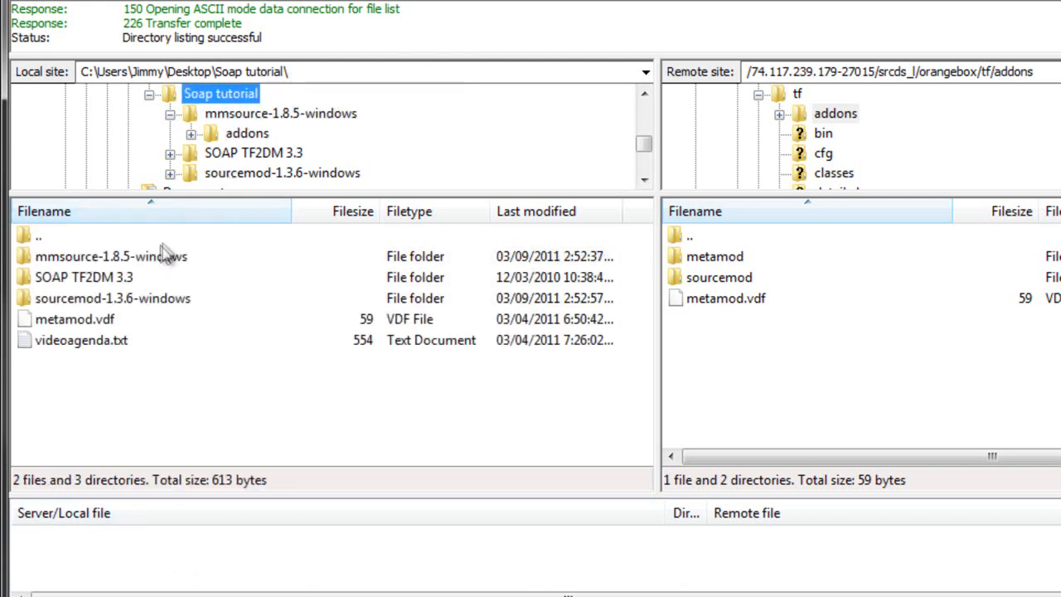
left_click(112, 302)
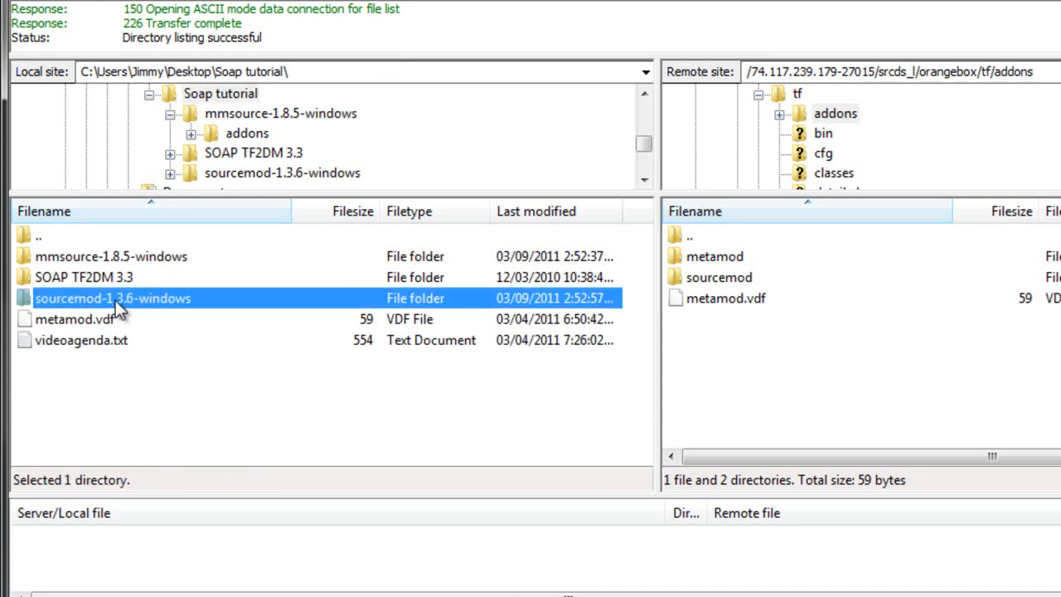
double_click(115, 300)
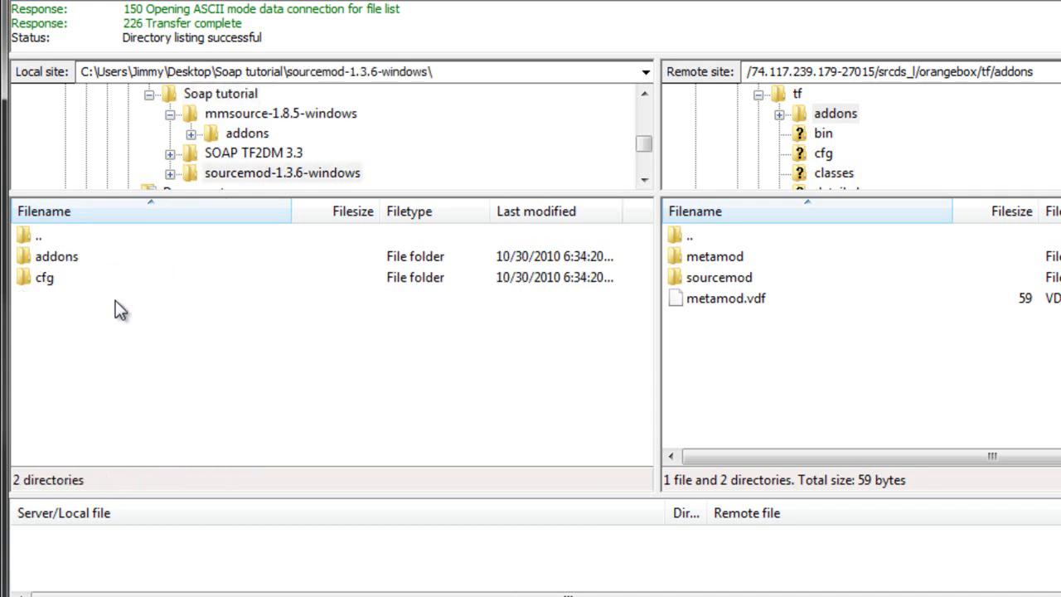
left_click(70, 264)
left_click(66, 280)
left_click(79, 325)
Open the remote tf/addons folder and SourceMod's local addons folder, and select the local metamod and sourcemod folders.
left_click(792, 97)
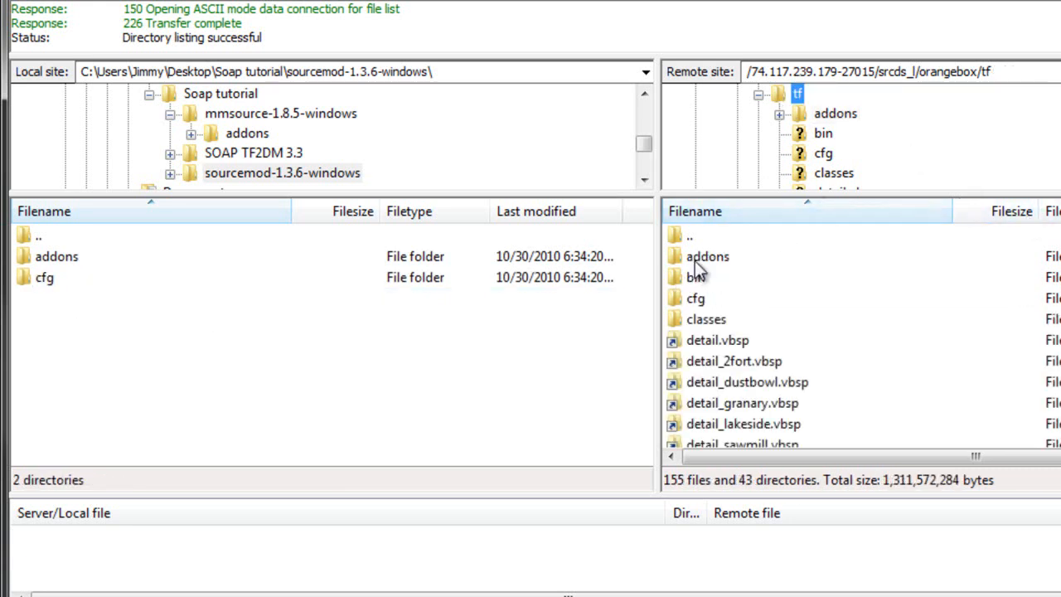
double_click(695, 259)
left_click(705, 277)
left_click(77, 257)
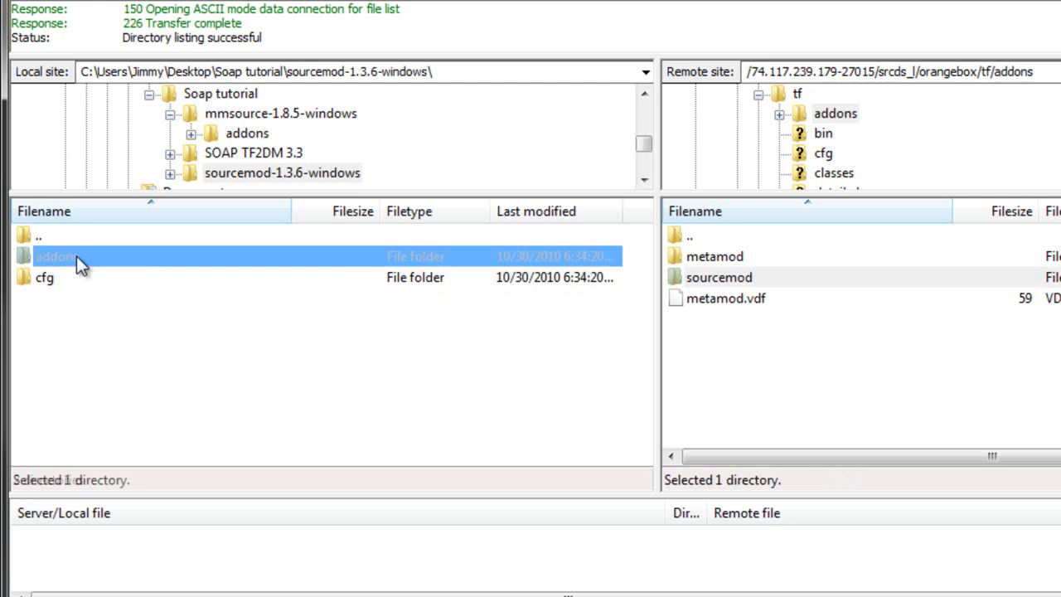
double_click(66, 258)
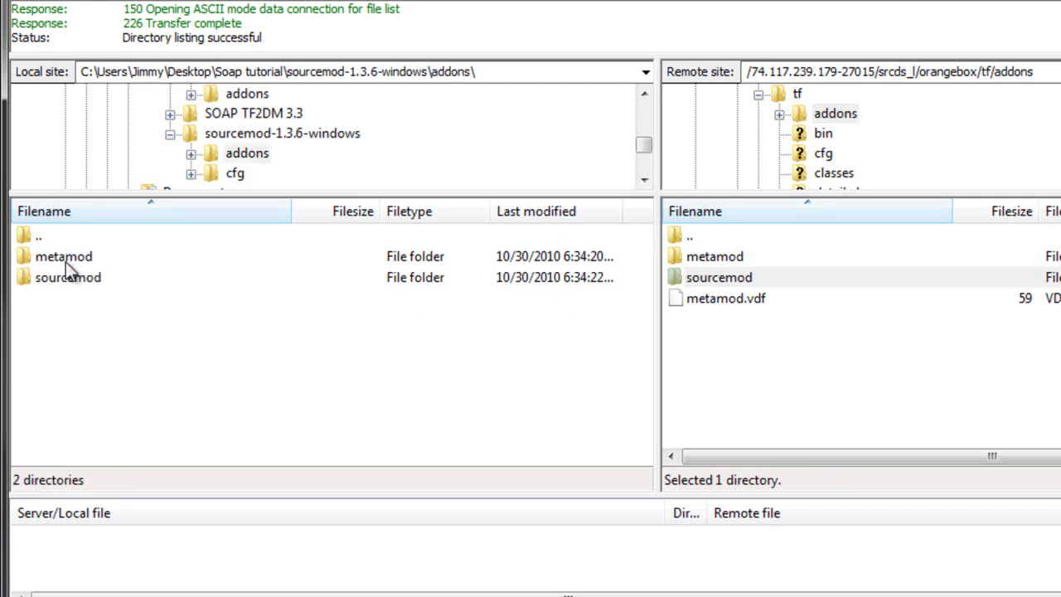
left_click_drag(71, 300, 65, 246)
left_click(76, 320)
left_click_drag(75, 298, 244, 166)
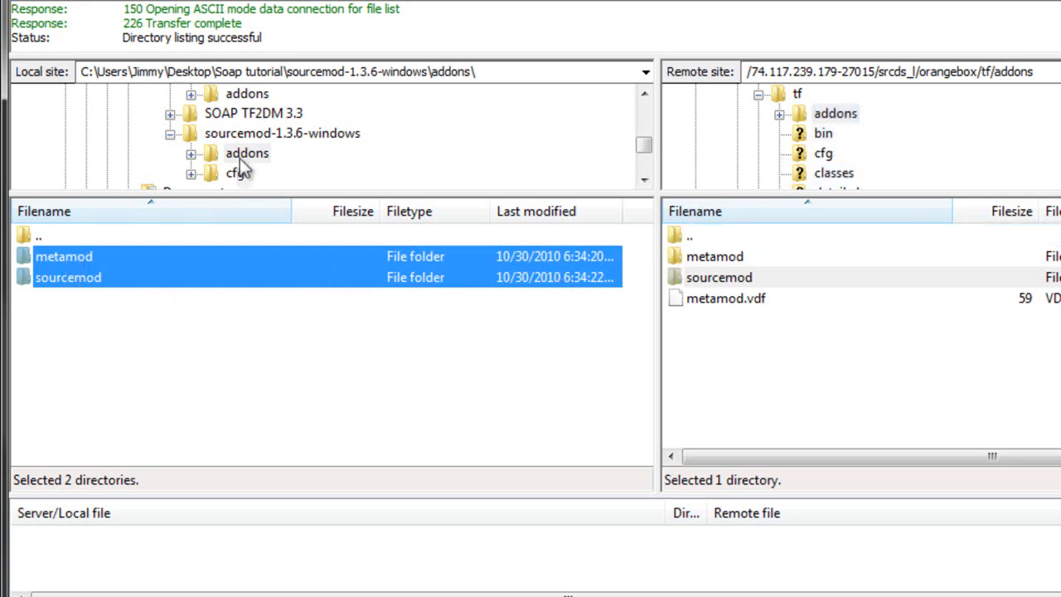
Open SourceMod's local cfg folder and the remote tf/cfg folder, and locate the remote sourcemod folder.
left_click(251, 135)
left_click(240, 171)
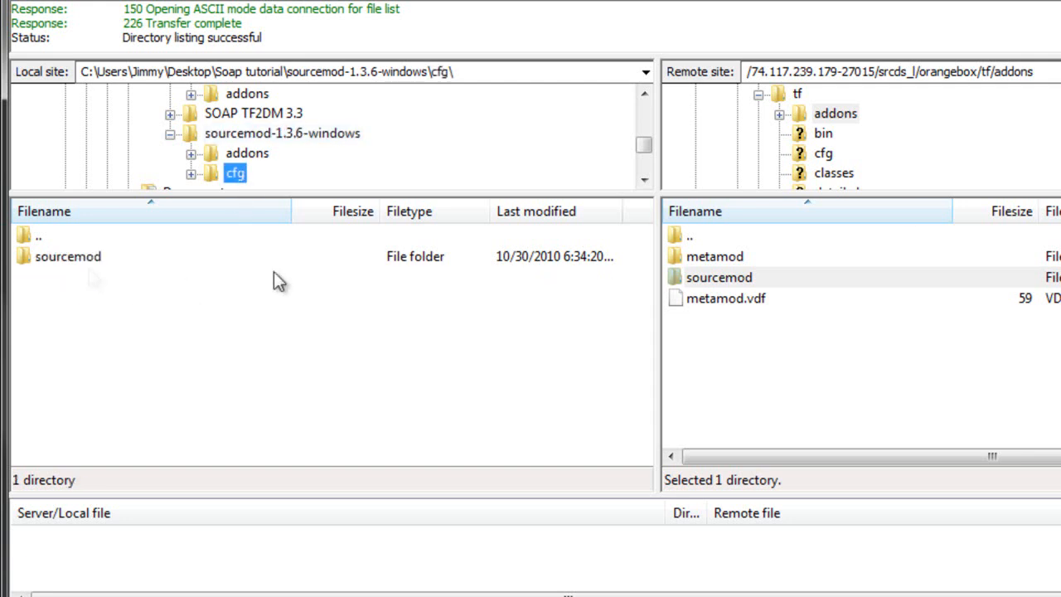
left_click(797, 94)
double_click(692, 300)
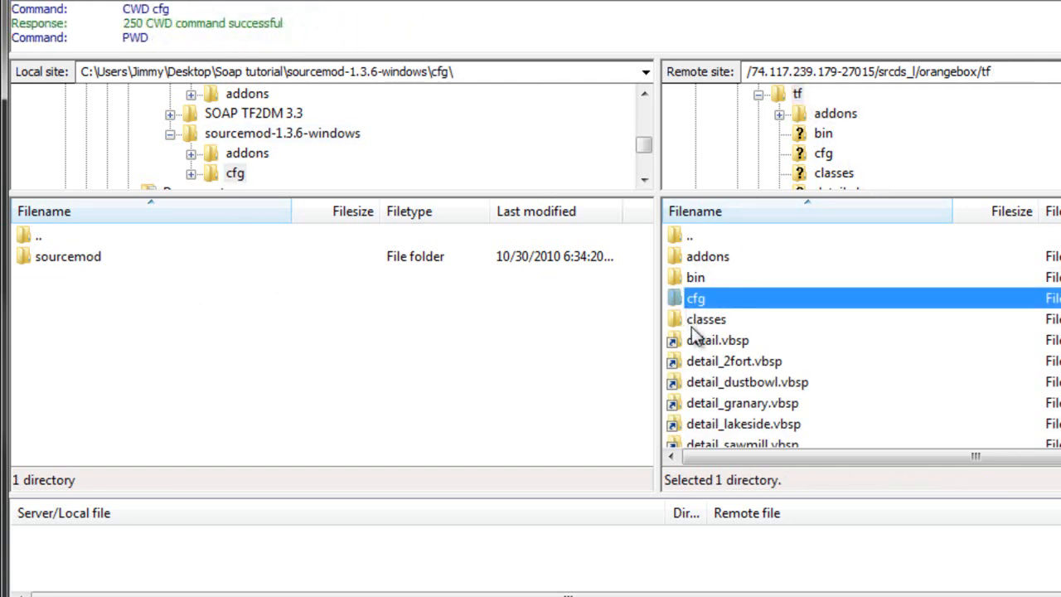
left_click(823, 153)
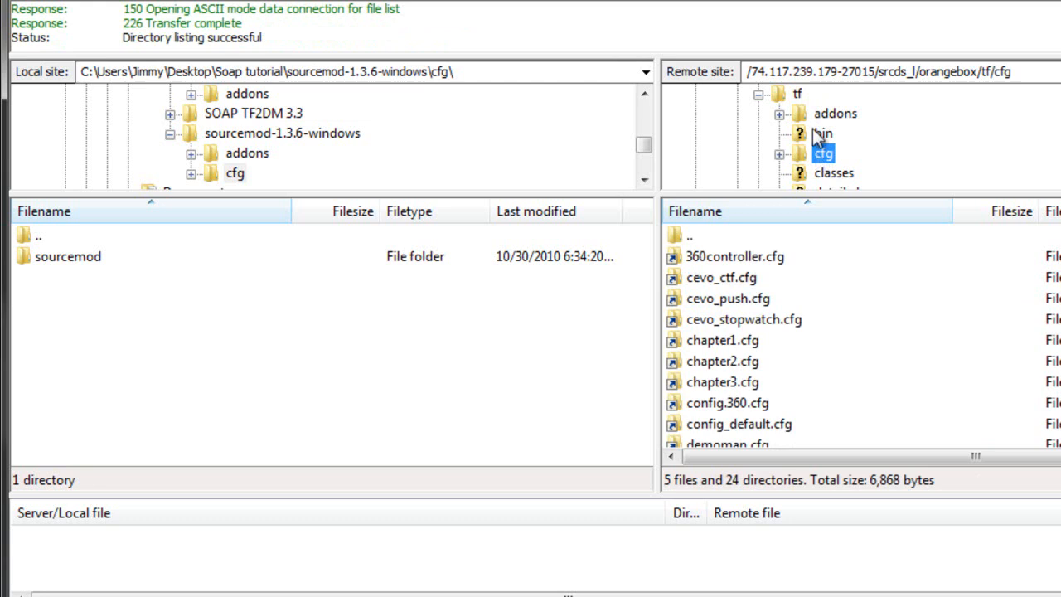
left_click(796, 280)
scroll(765, 317, "down", 7)
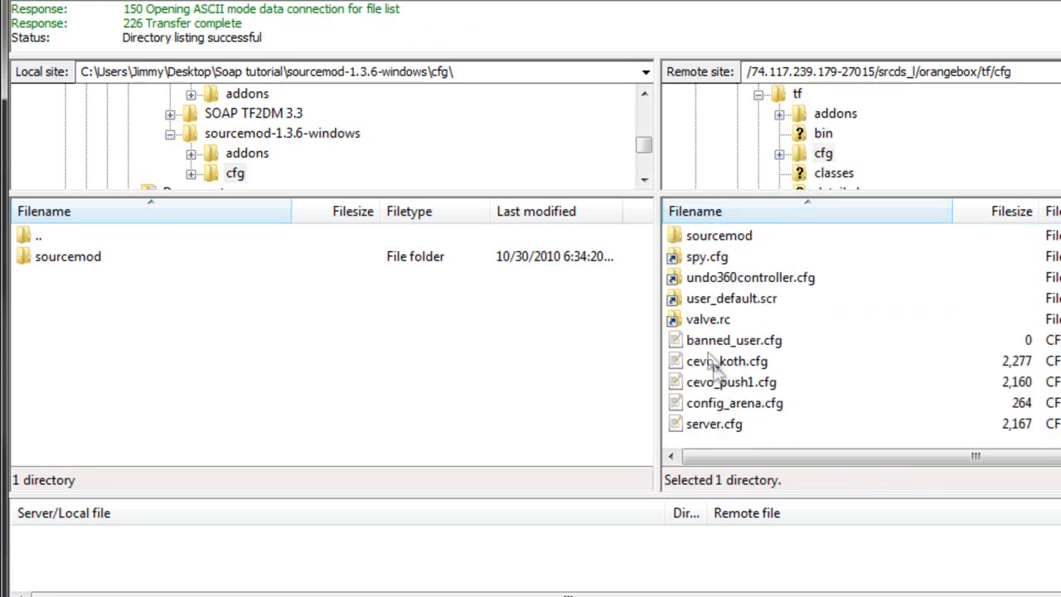
Compare the sourcemod folder in SourceMod's local cfg folder with the sourcemod folder in the remote tf/cfg folder.
scroll(712, 365, "up", 10)
left_click(100, 258)
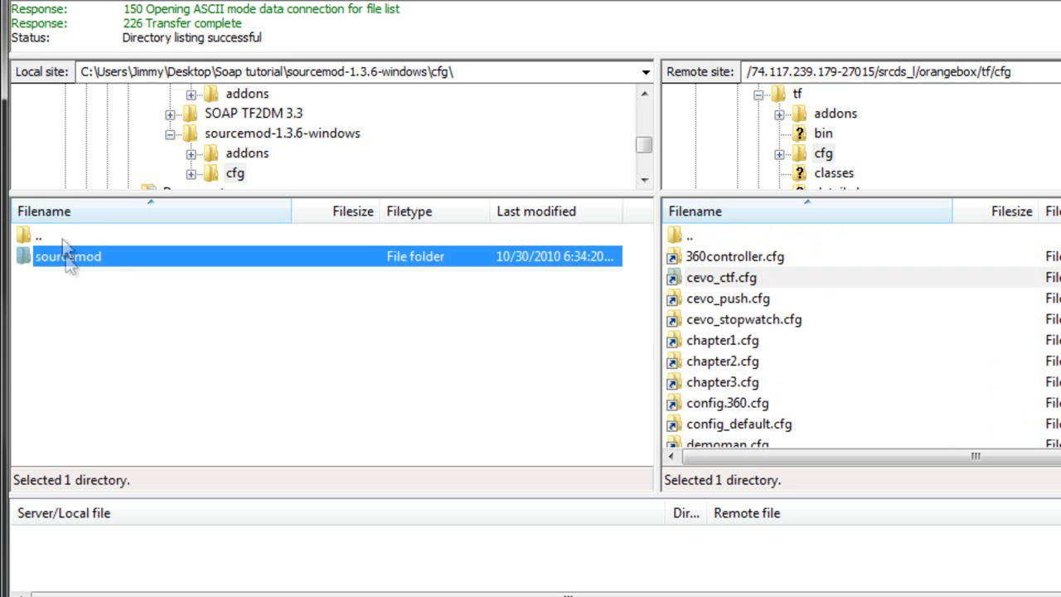
left_click(742, 295)
scroll(743, 306, "down", 3)
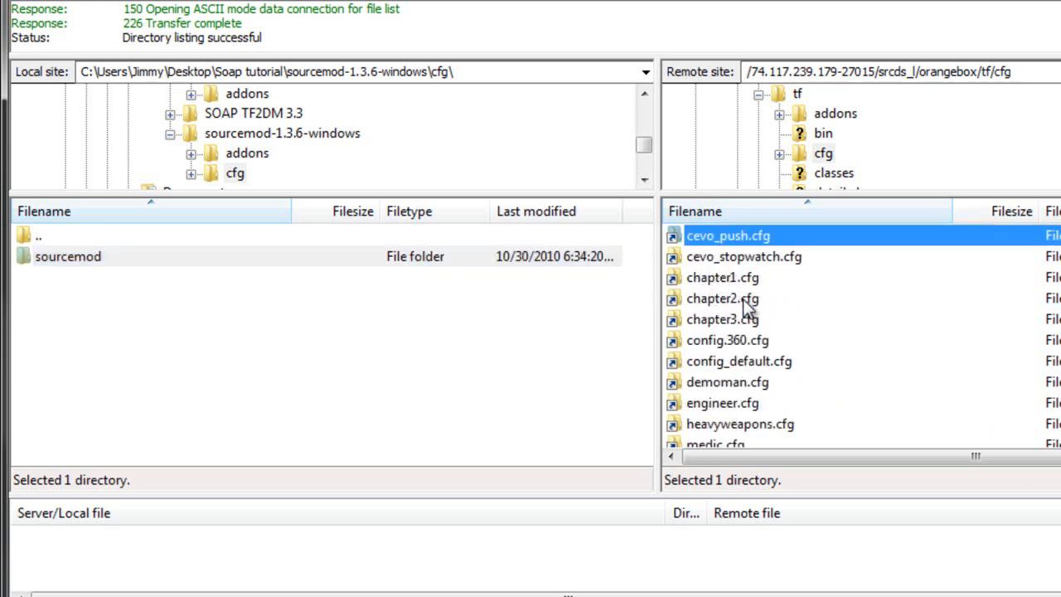
scroll(746, 319, "down", 2)
left_click(750, 340)
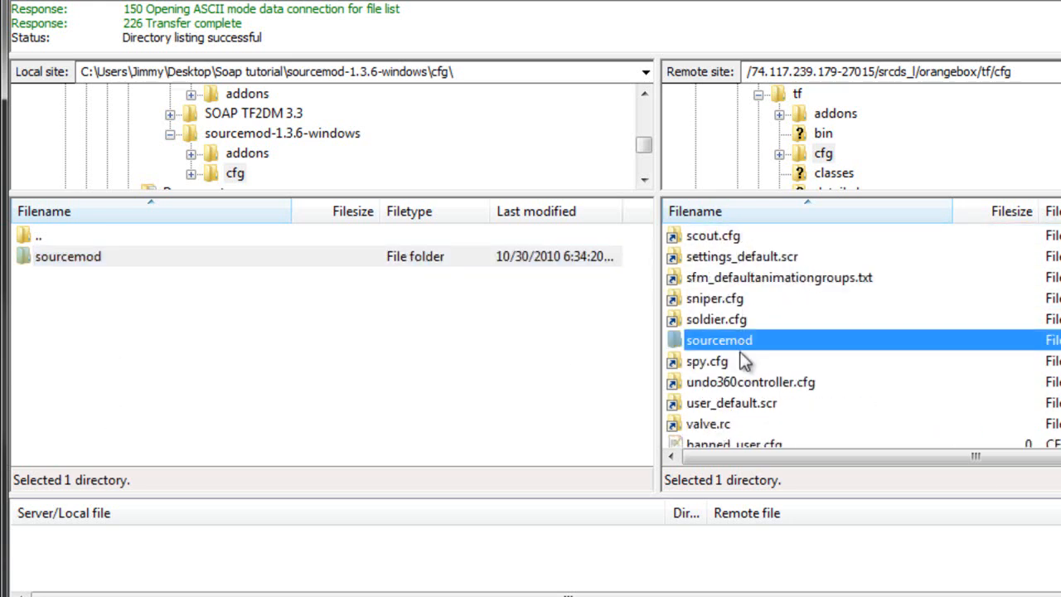
left_click(187, 261)
left_click_drag(150, 254, 234, 172)
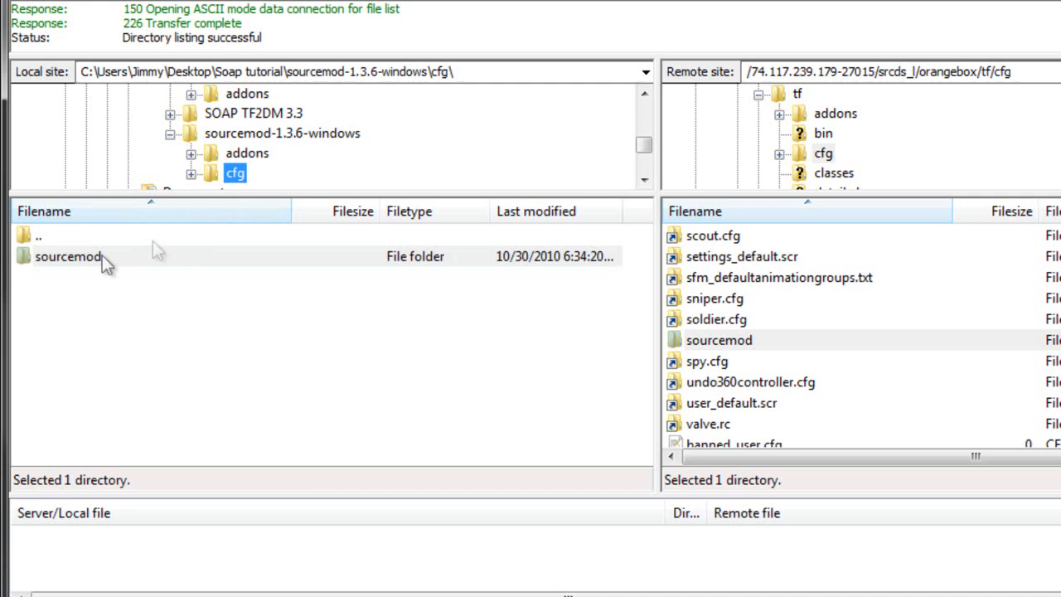
Recheck the cfg folder of the local sourcemod-1.3.6-windows folder, and open the local SOAP TF2DM 3.3 folder.
left_click(265, 136)
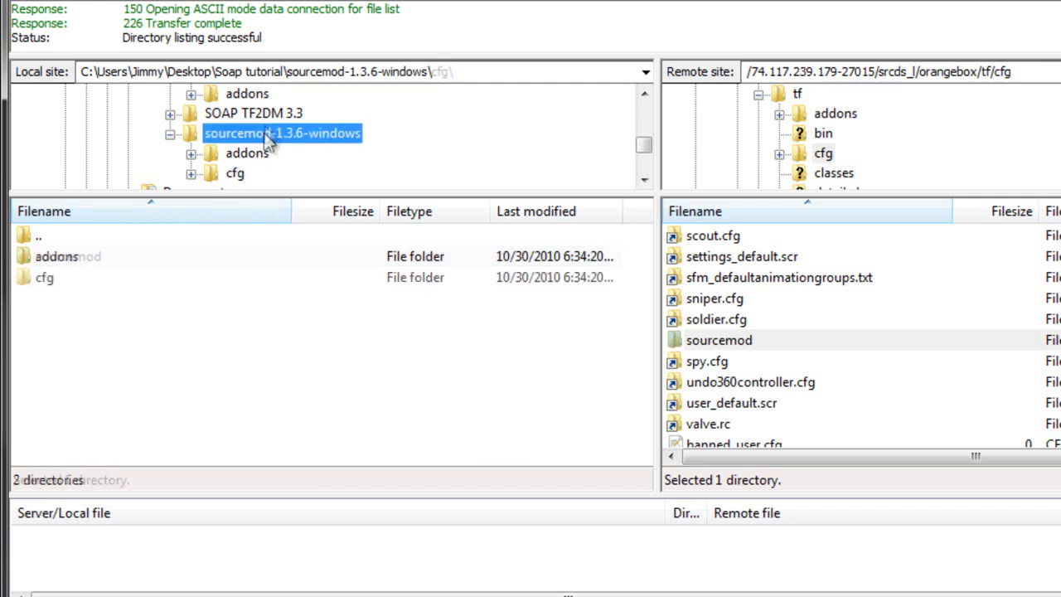
double_click(45, 279)
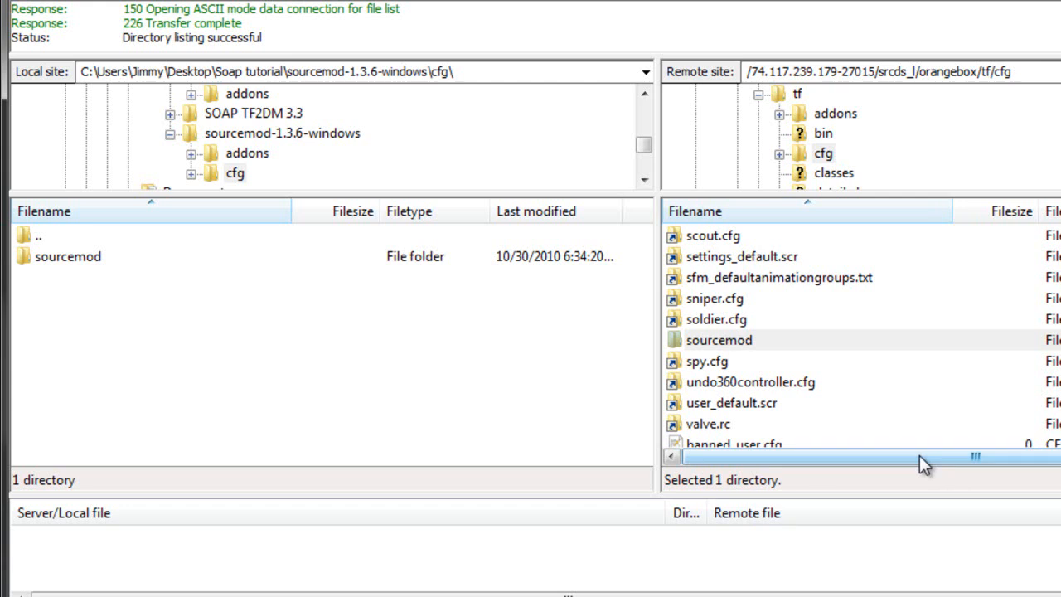
left_click(249, 113)
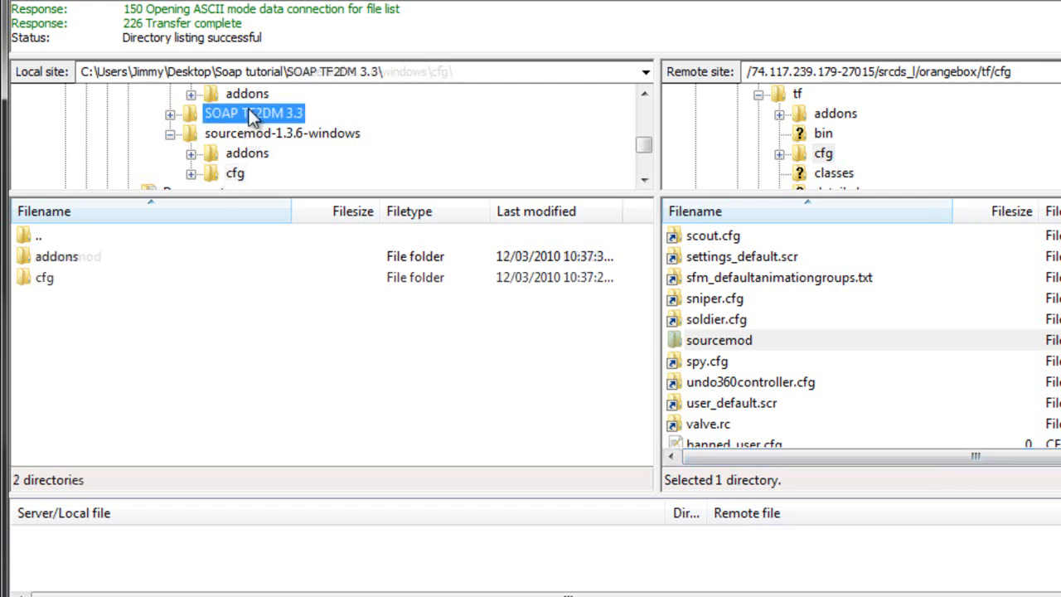
Switch to HLSW and select the CEVO TF2 Match Server among the administered servers.
key("super")
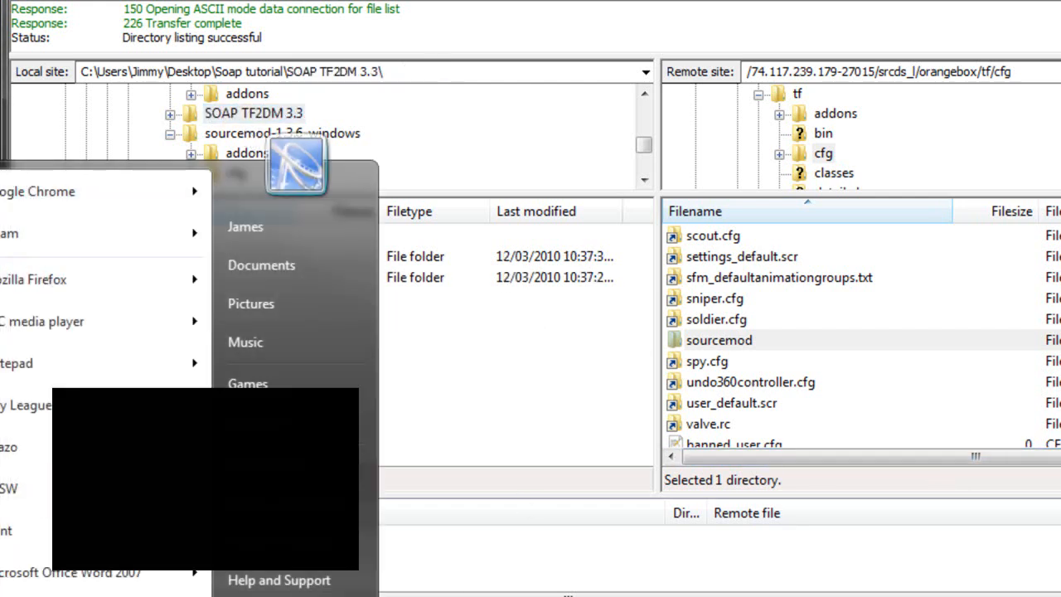
left_click(20, 497)
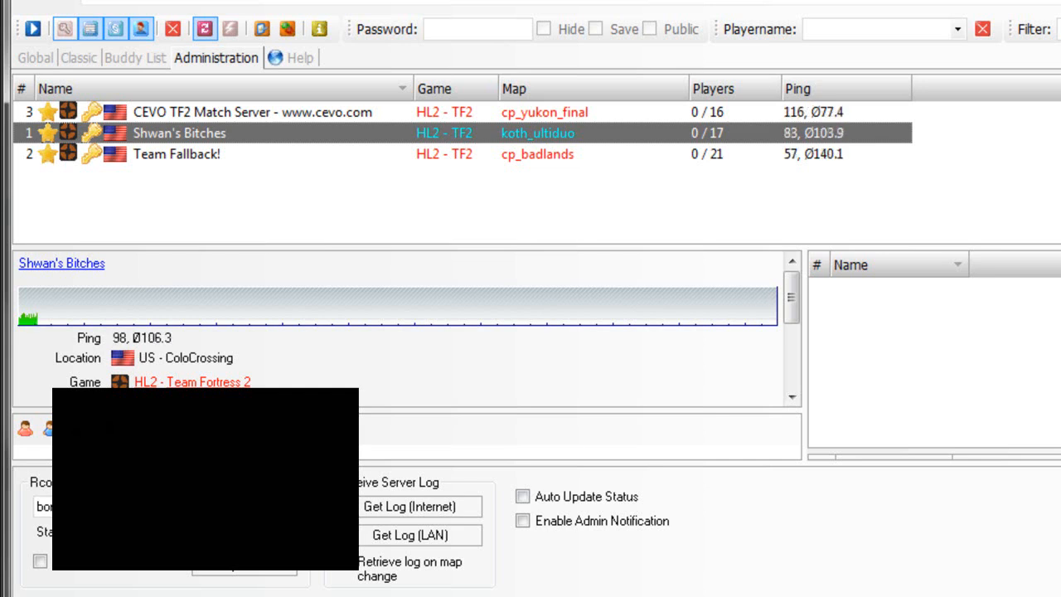
left_click(214, 154)
left_click(221, 114)
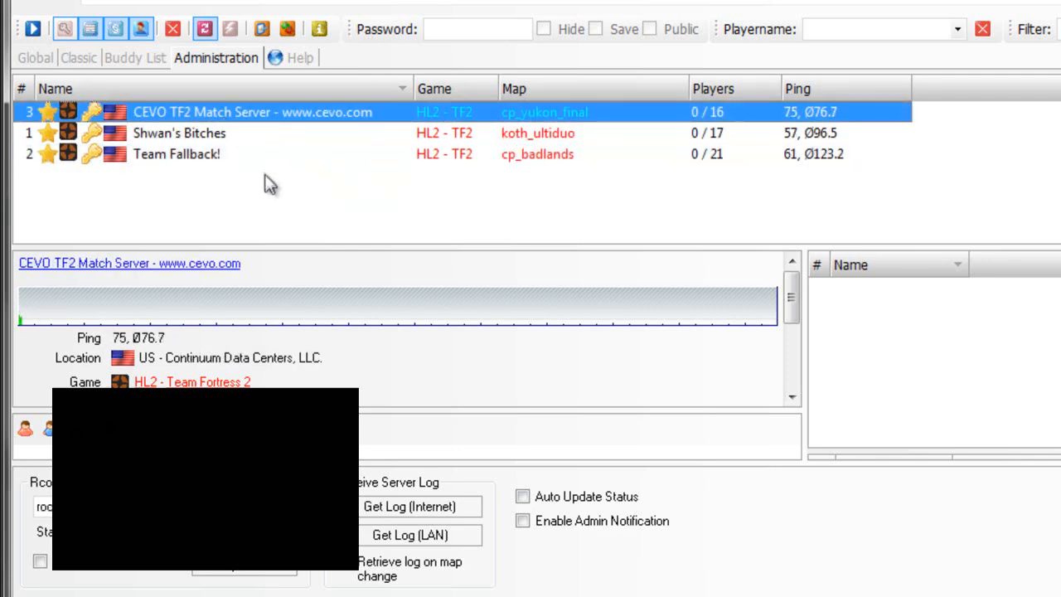
left_click(193, 133)
left_click(189, 155)
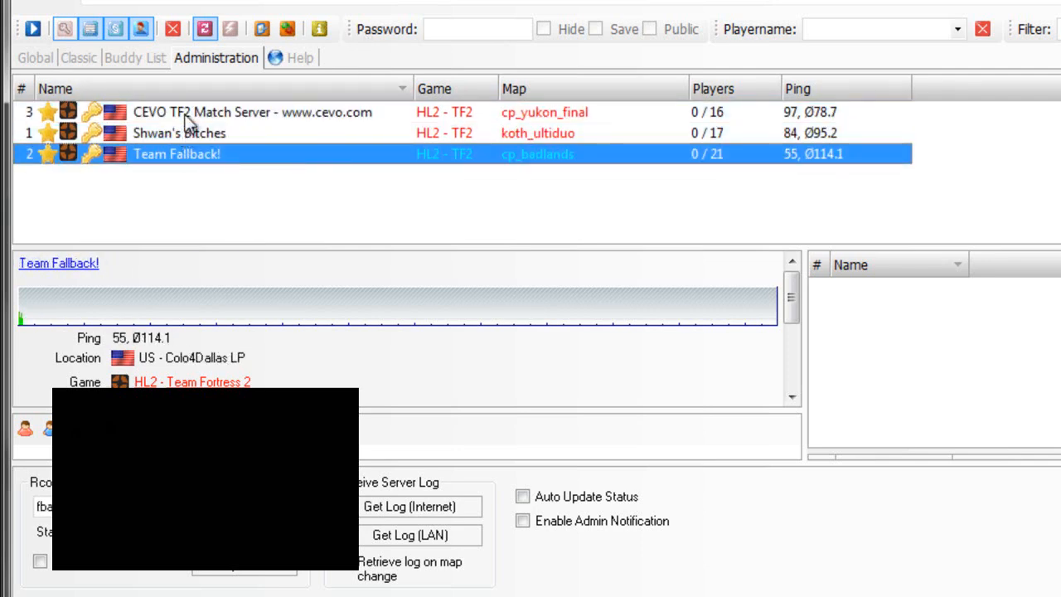
left_click(187, 116)
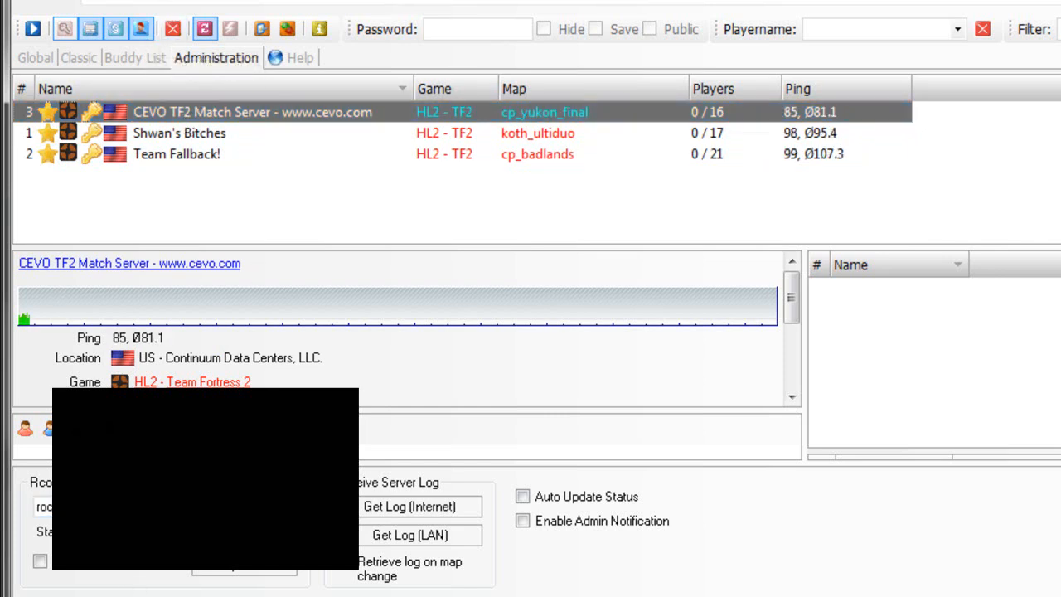
Connect to the CEVO TF2 Match Server over rcon and send the quit command from its console.
key("Return")
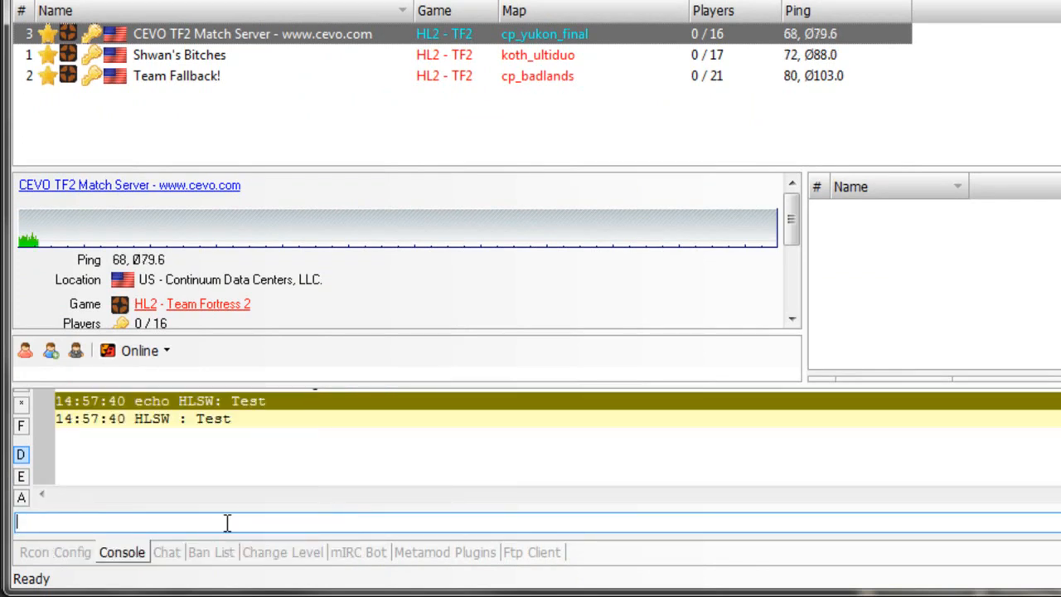
type("it")
key("Return")
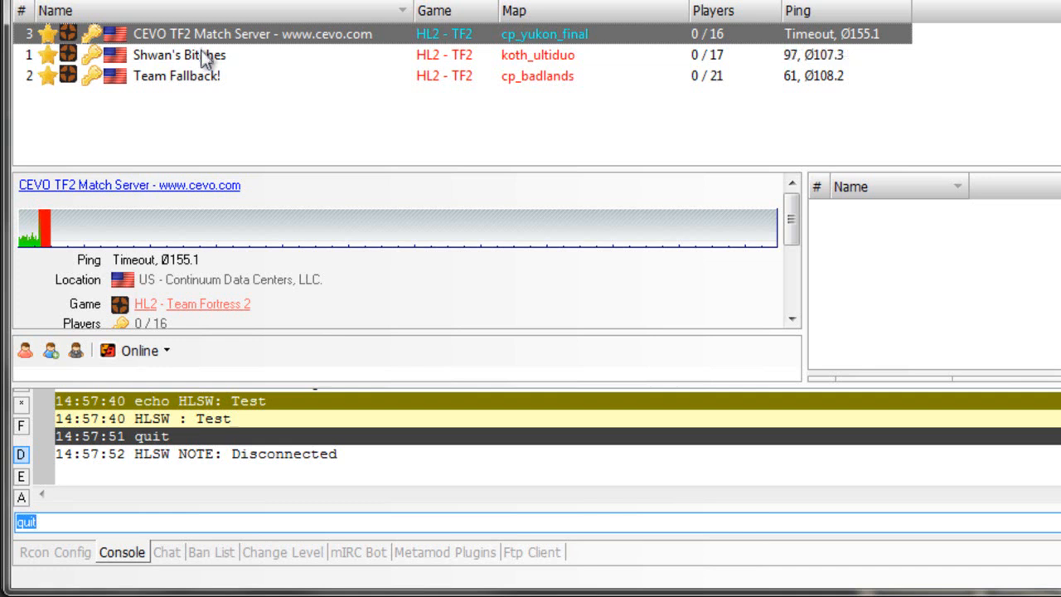
left_click(55, 522)
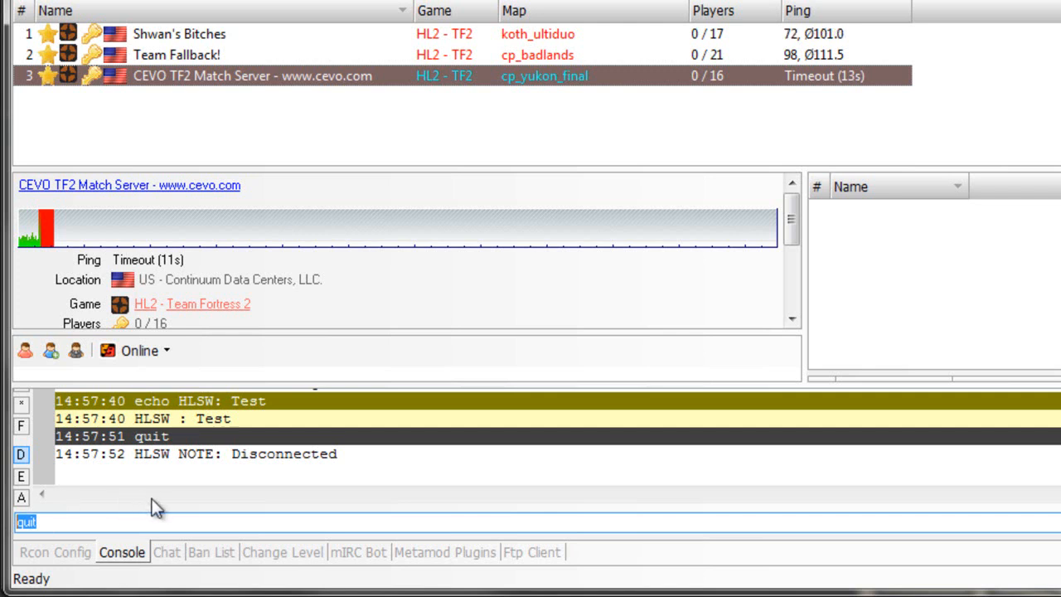
type("char")
type("gelevel")
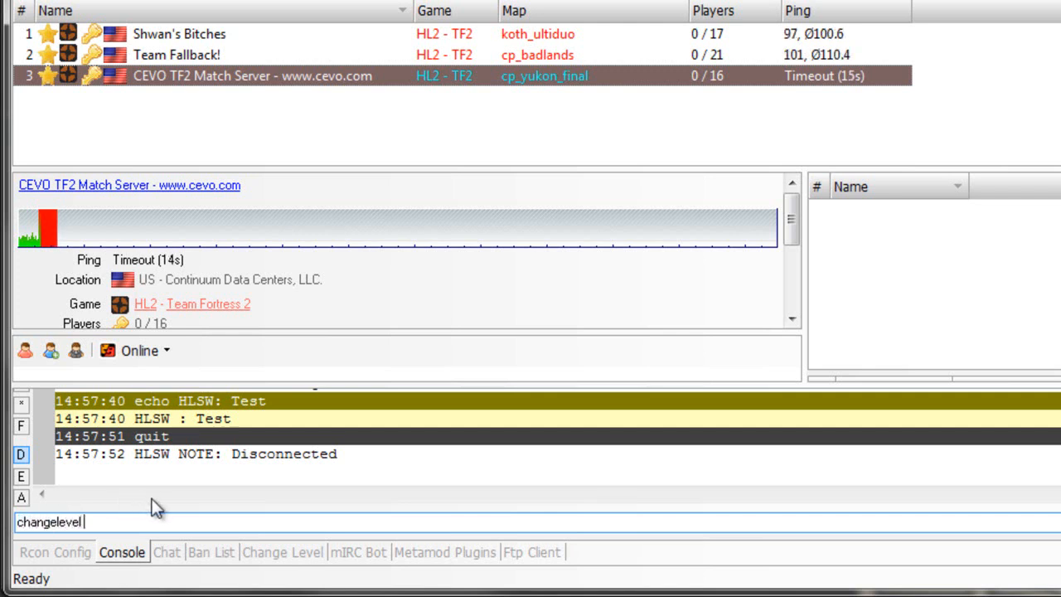
type(" cp_badlands")
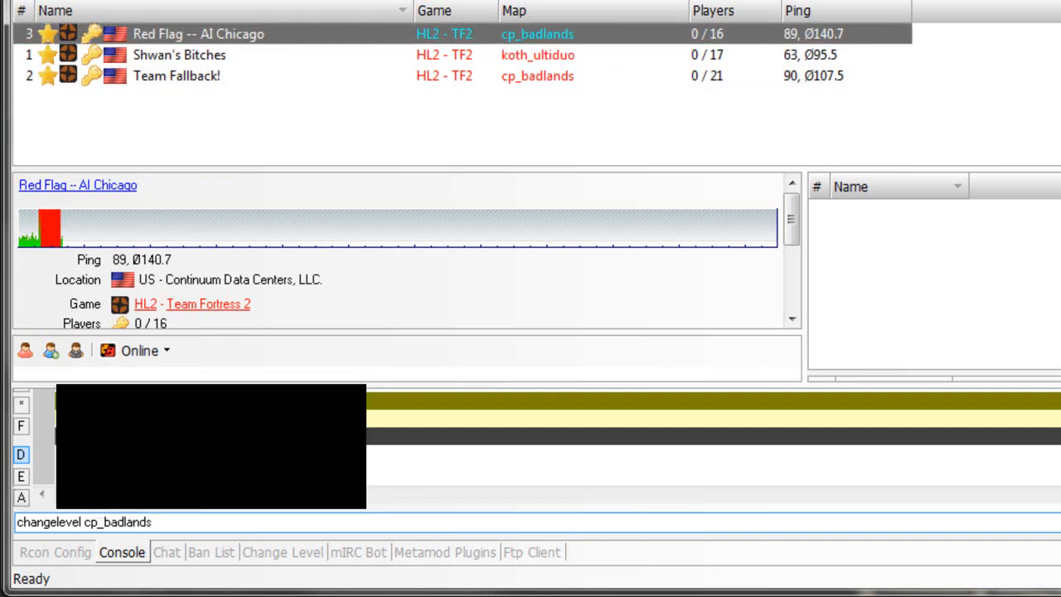
key("BackSpace")
key("BackSpace")
key("BackSpace")
key("BackSpace")
key("BackSpace")
key("BackSpace")
key("BackSpace")
key("BackSpace")
key("BackSpace")
key("BackSpace")
key("BackSpace")
key("BackSpace")
key("BackSpace")
key("BackSpace")
key("BackSpace")
key("BackSpace")
key("BackSpace")
key("BackSpace")
key("BackSpace")
key("BackSpace")
key("BackSpace")
key("BackSpace")
key("BackSpace")
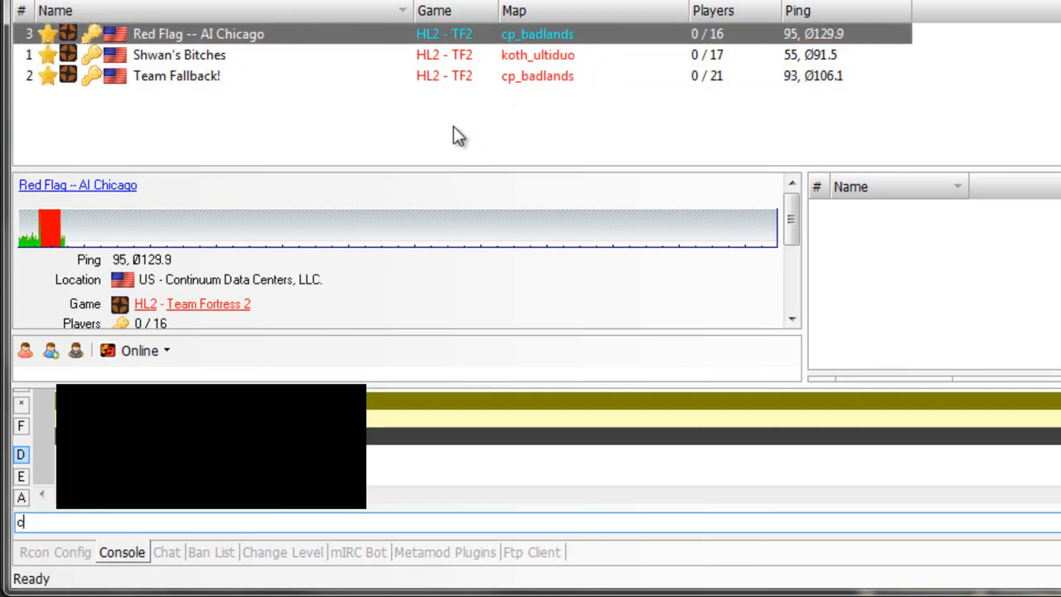
Check the Red Flag server's chat and request its server log over the internet.
left_click(165, 552)
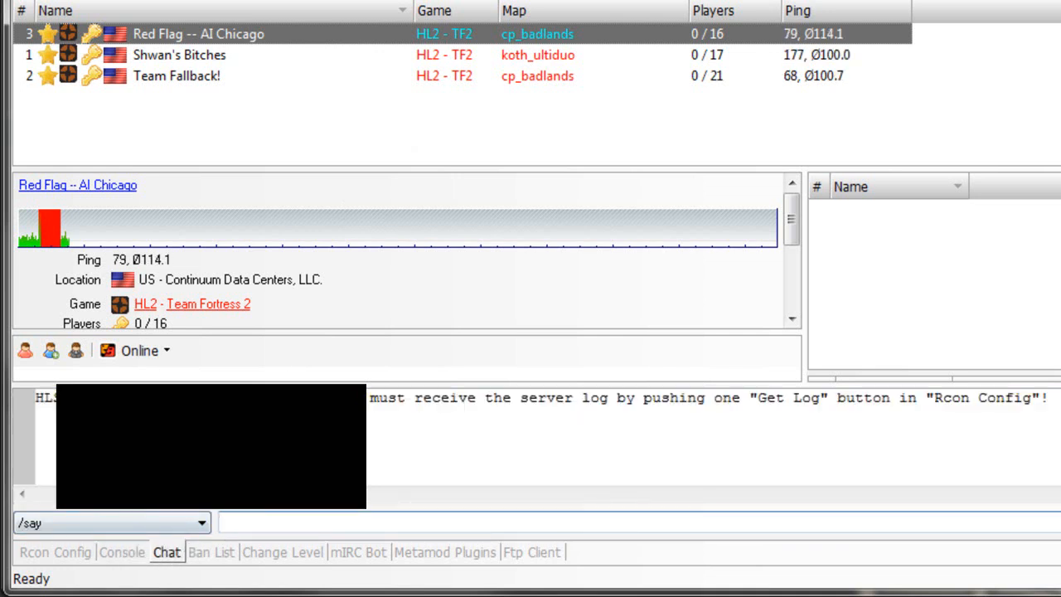
left_click(71, 553)
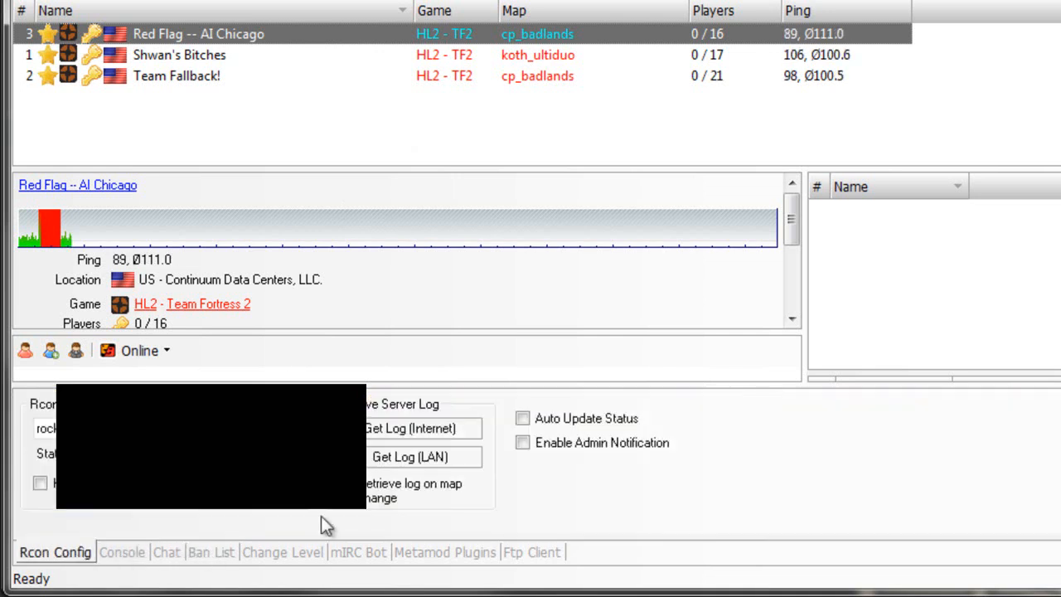
left_click(417, 431)
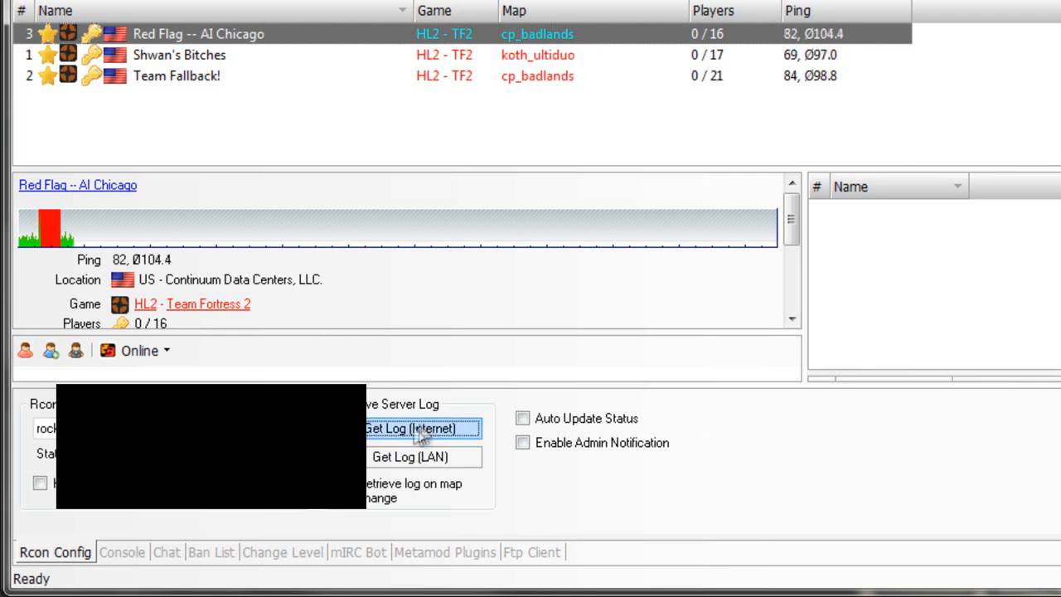
left_click(794, 262)
Send the chat message "what up red flag" to the server.
left_click(168, 552)
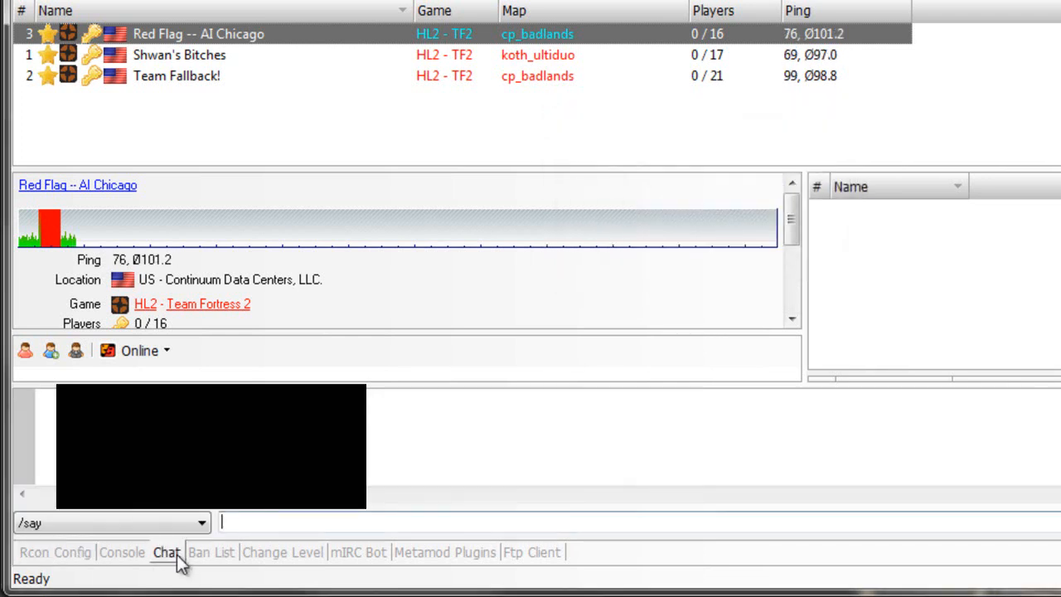
left_click(295, 521)
type("what up red flag")
key("Return")
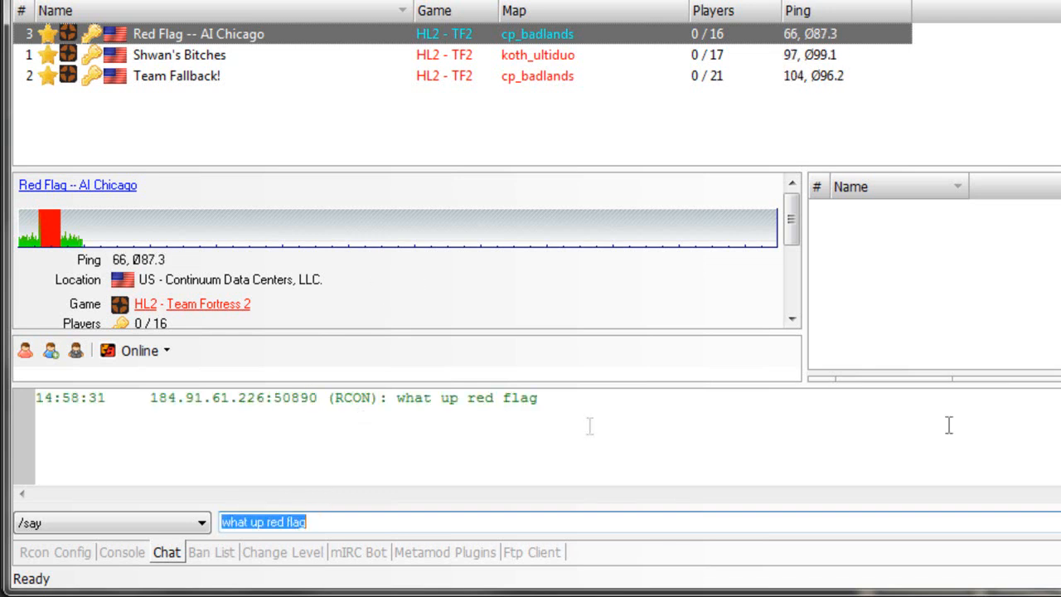
Update the server's list of maps for changing level, select cp_badlands, and return to the rcon configuration.
left_click(286, 557)
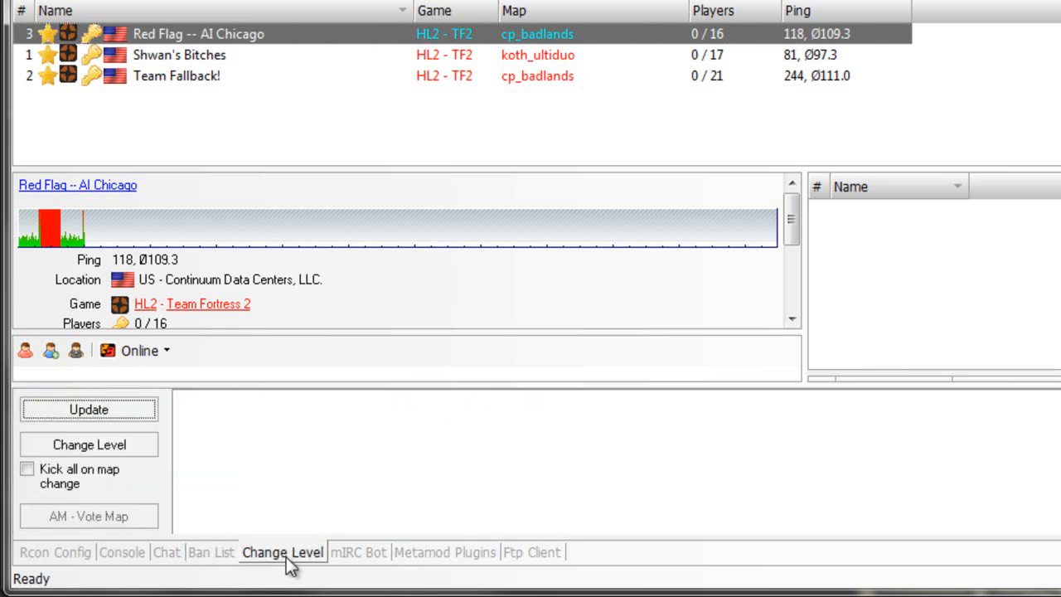
left_click(120, 417)
left_click(323, 415)
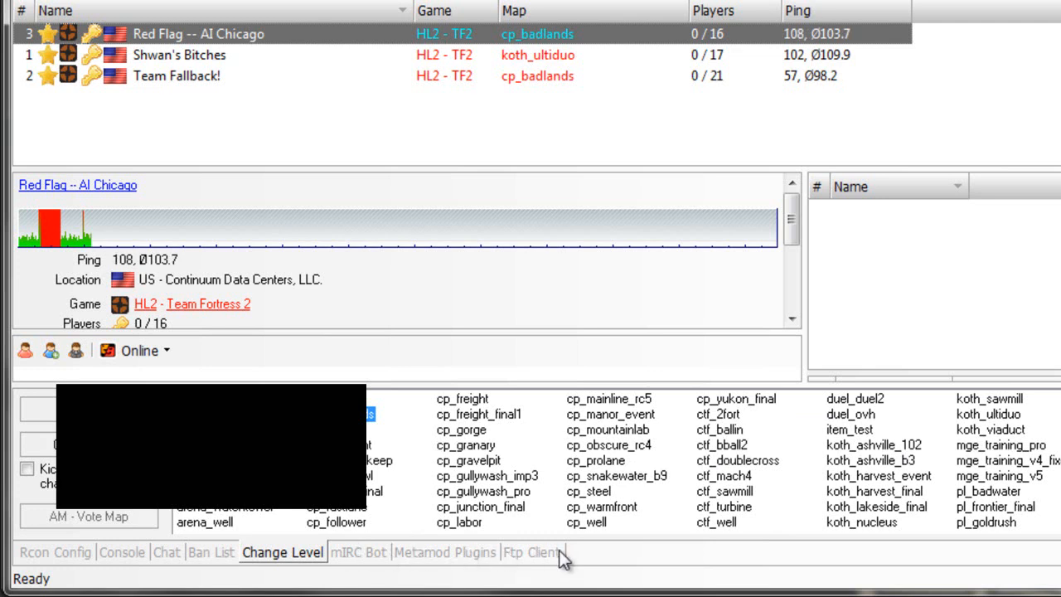
left_click(166, 554)
left_click(122, 553)
left_click(90, 558)
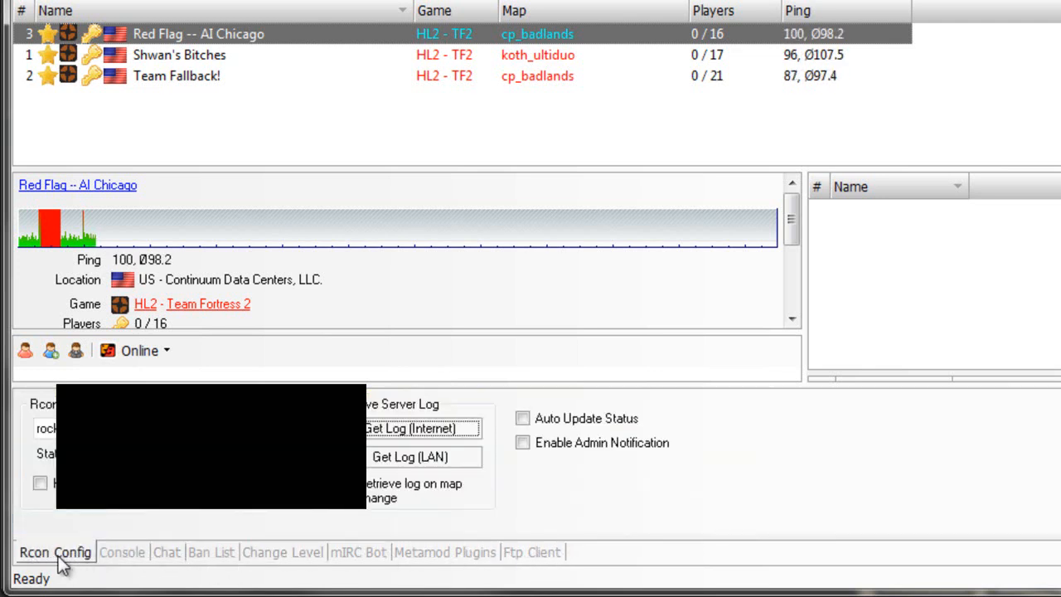
left_click(124, 553)
left_click(37, 553)
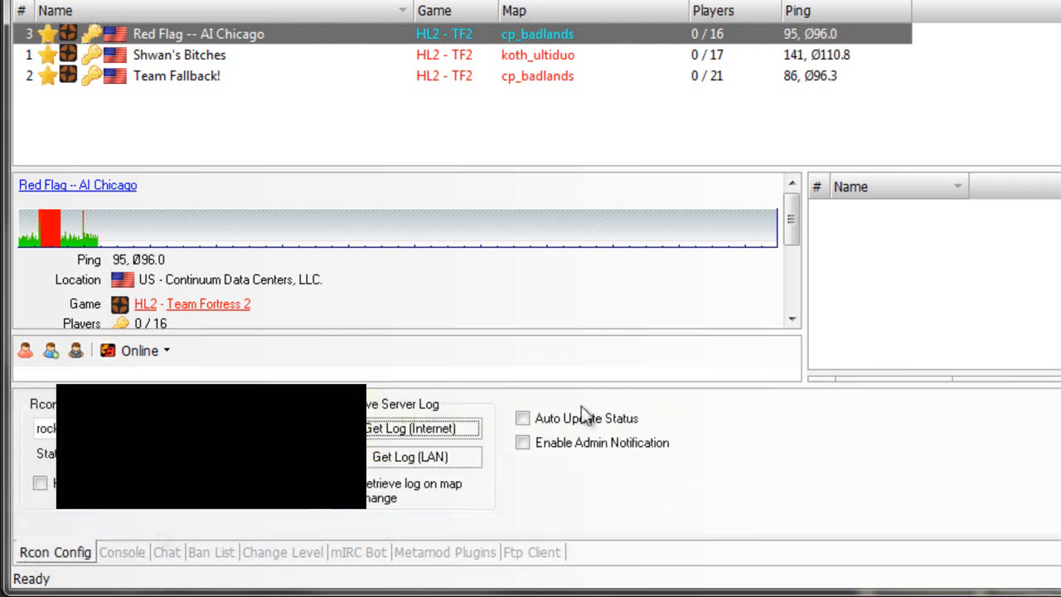
Switch back to FileZilla and go up from SOAP TF2DM 3.3 to the local Soap tutorial folder.
left_click_drag(969, 189, 1038, 192)
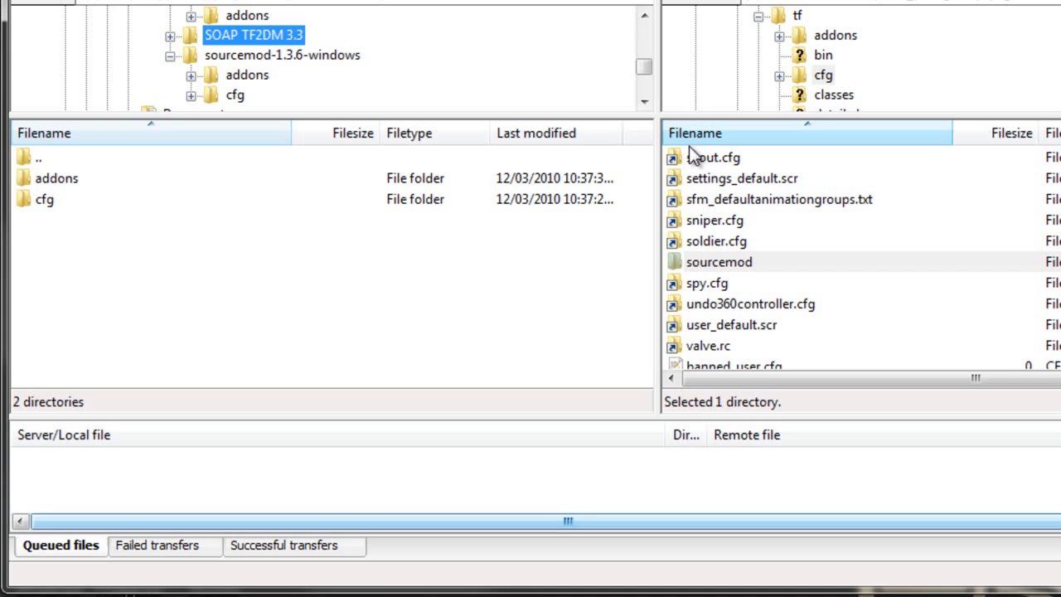
left_click(504, 286)
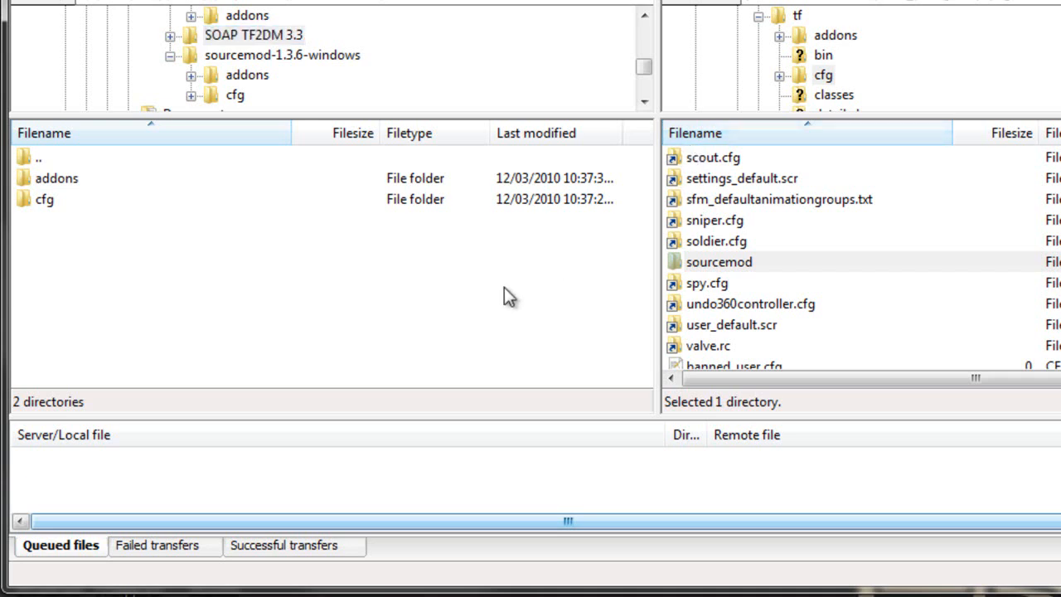
left_click(232, 34)
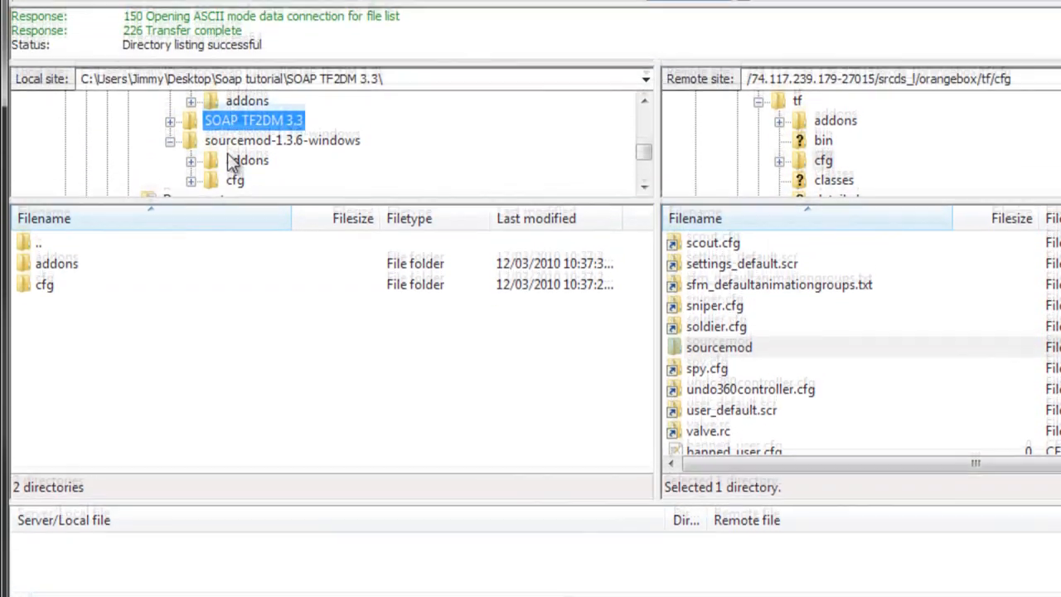
key("Left")
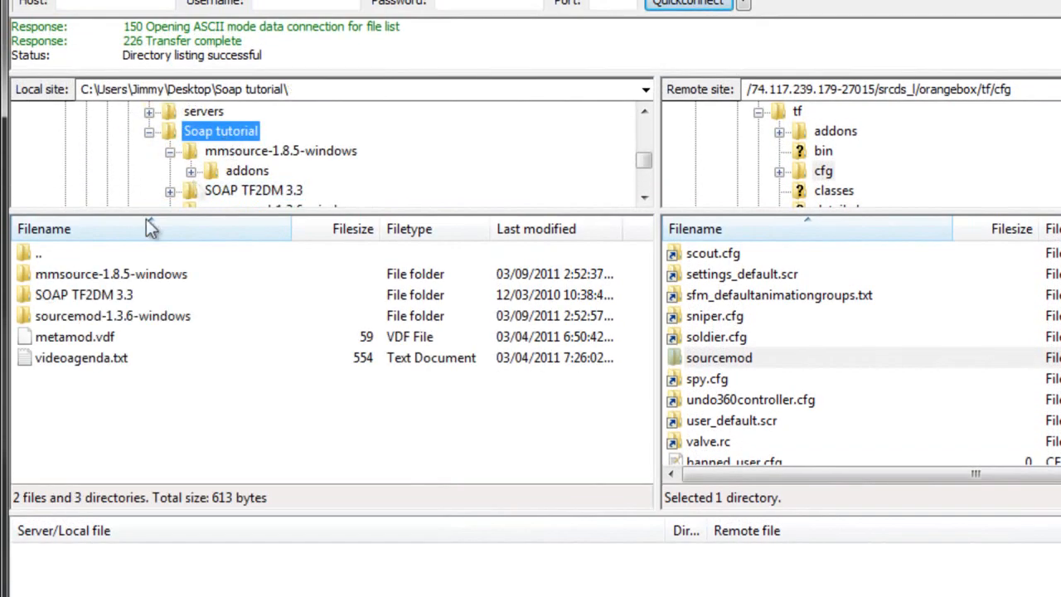
Open the local SOAP TF2DM 3.3 folder, go over its addons and cfg folders, and open addons.
left_click(96, 294)
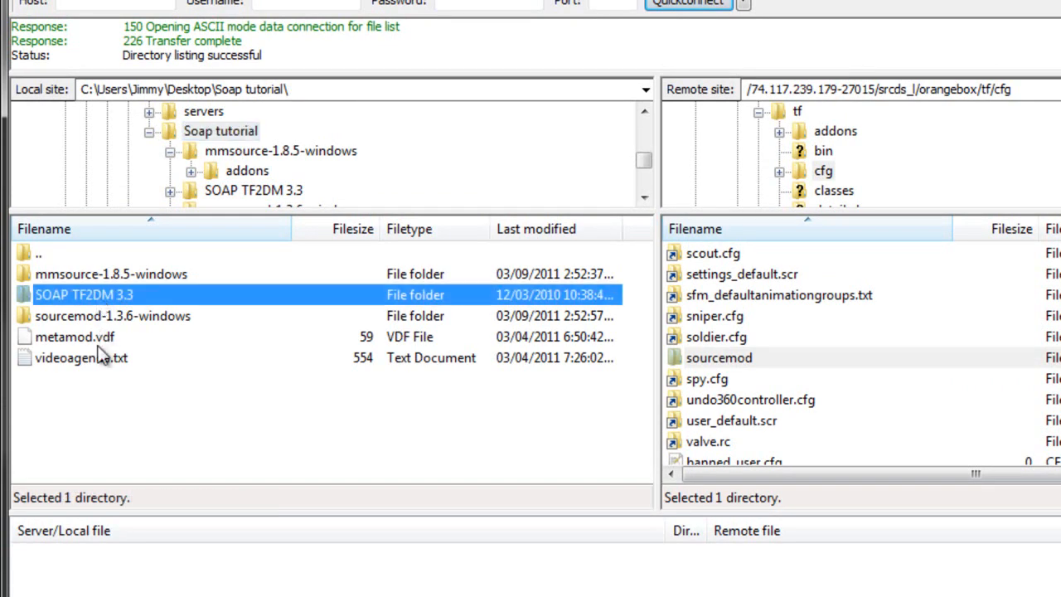
double_click(106, 296)
left_click(83, 278)
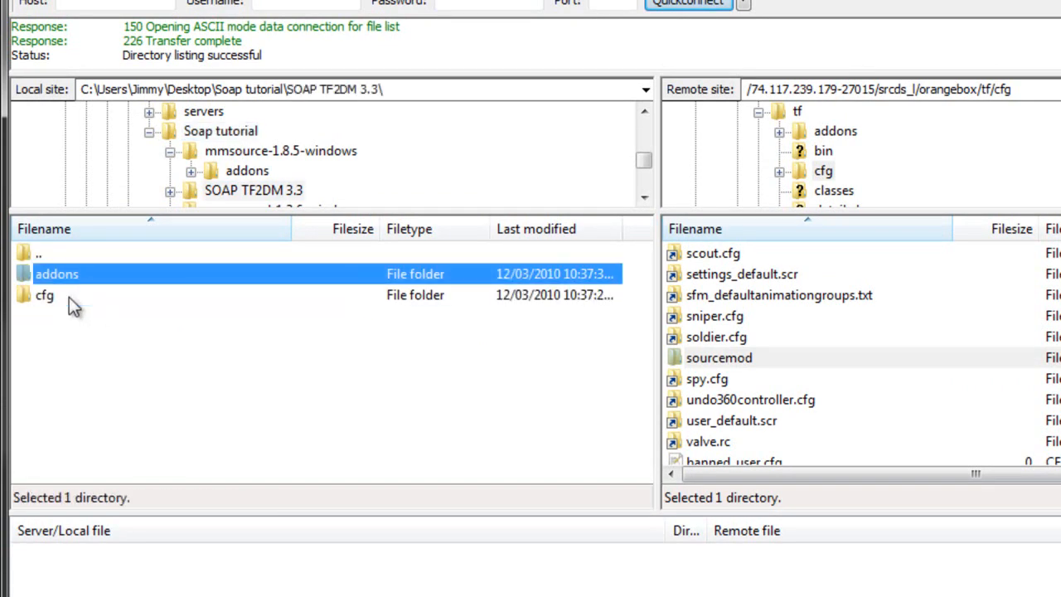
left_click(69, 297)
left_click(56, 338)
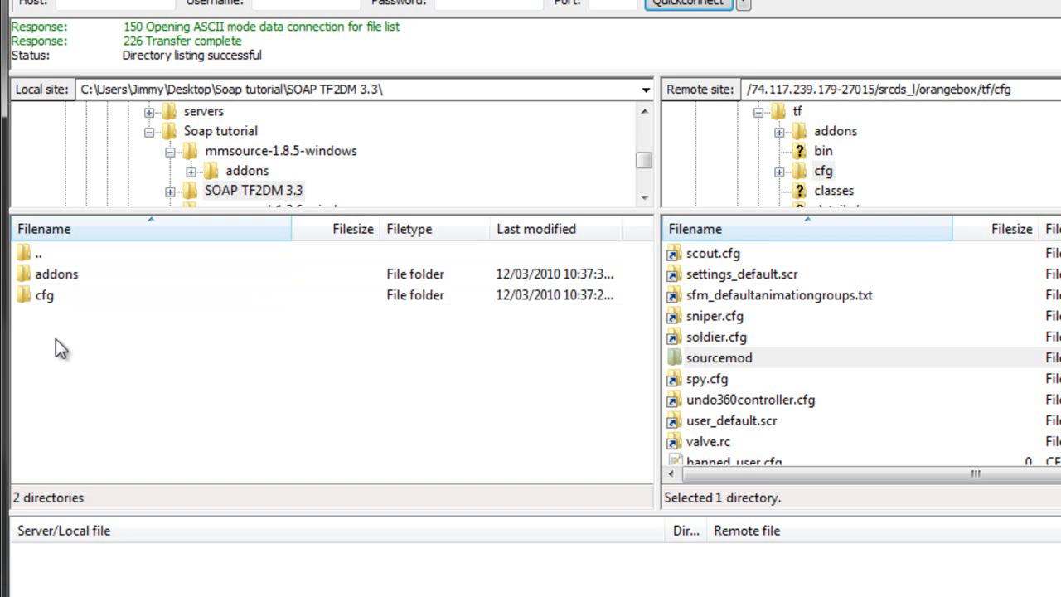
double_click(71, 277)
left_click(71, 280)
left_click(524, 373)
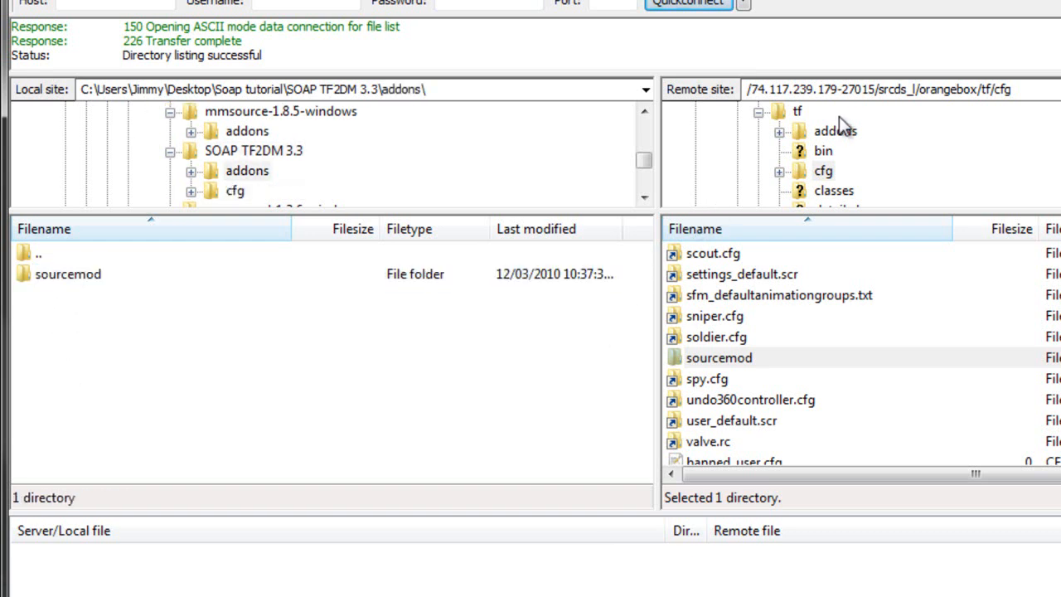
Open the server's tf/addons folder beside the local addons folder, and pair the local cfg folder with the server's tf/cfg folder.
left_click(834, 131)
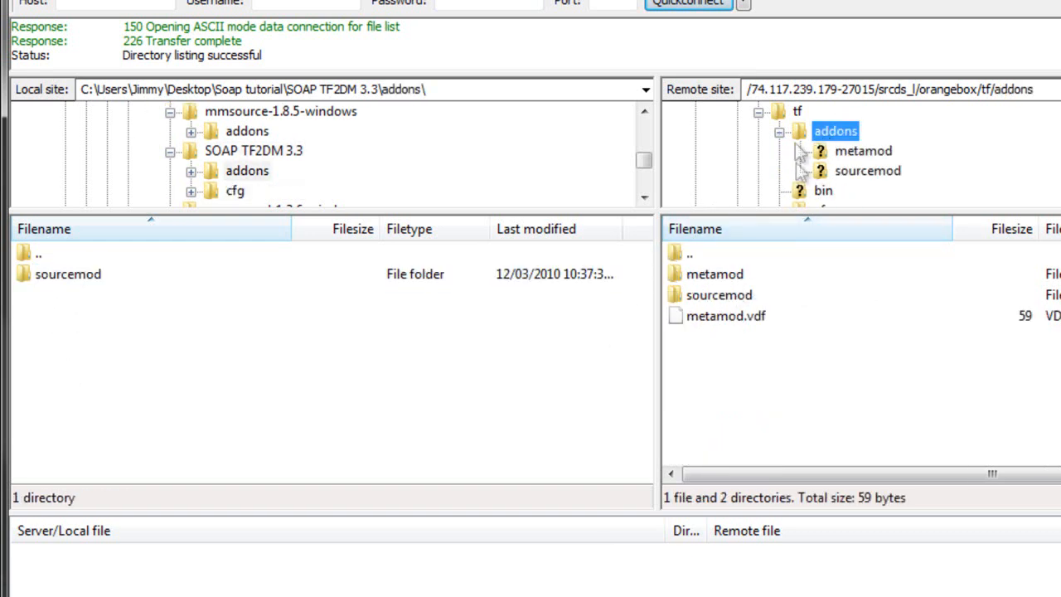
left_click_drag(76, 272, 329, 289)
left_click(228, 192)
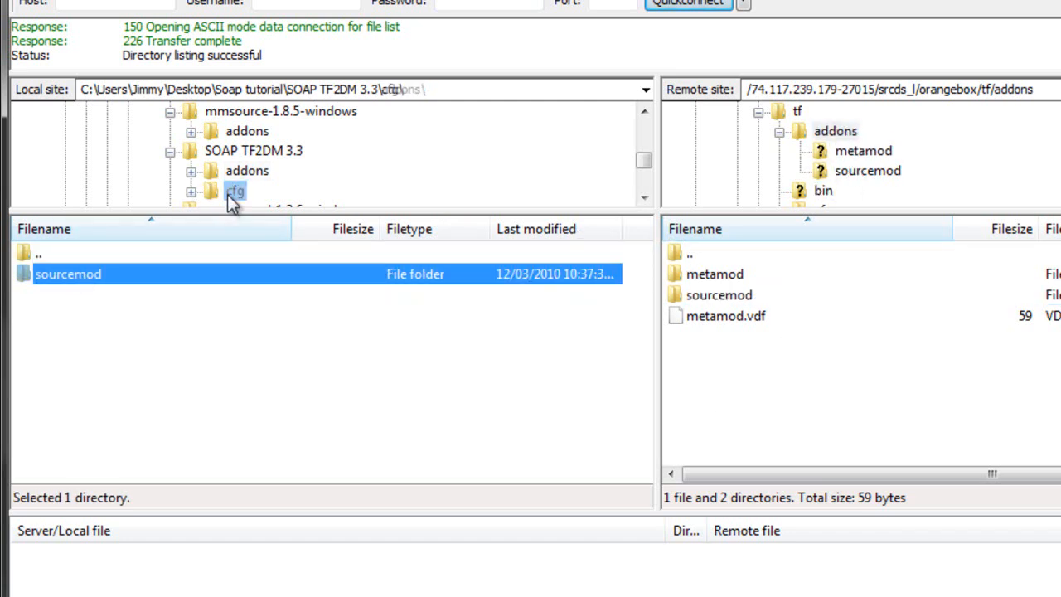
left_click(798, 111)
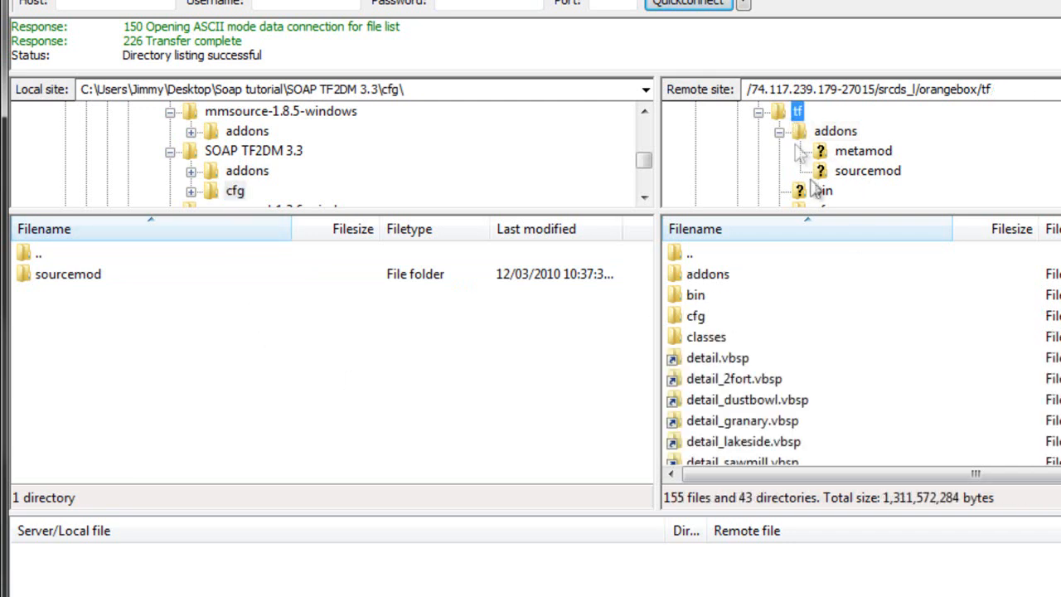
double_click(692, 318)
left_click_drag(118, 276, 248, 176)
Go back up to the local SOAP TF2DM 3.3 folder and point out its cfg and addons folders.
left_click(249, 155)
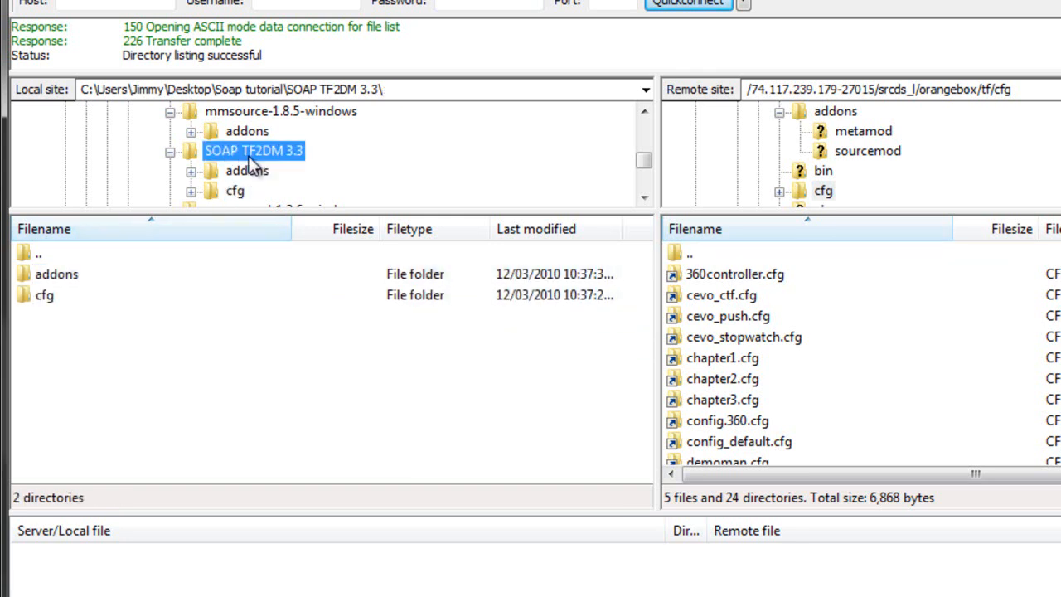
left_click(83, 296)
left_click(66, 271)
left_click(63, 296)
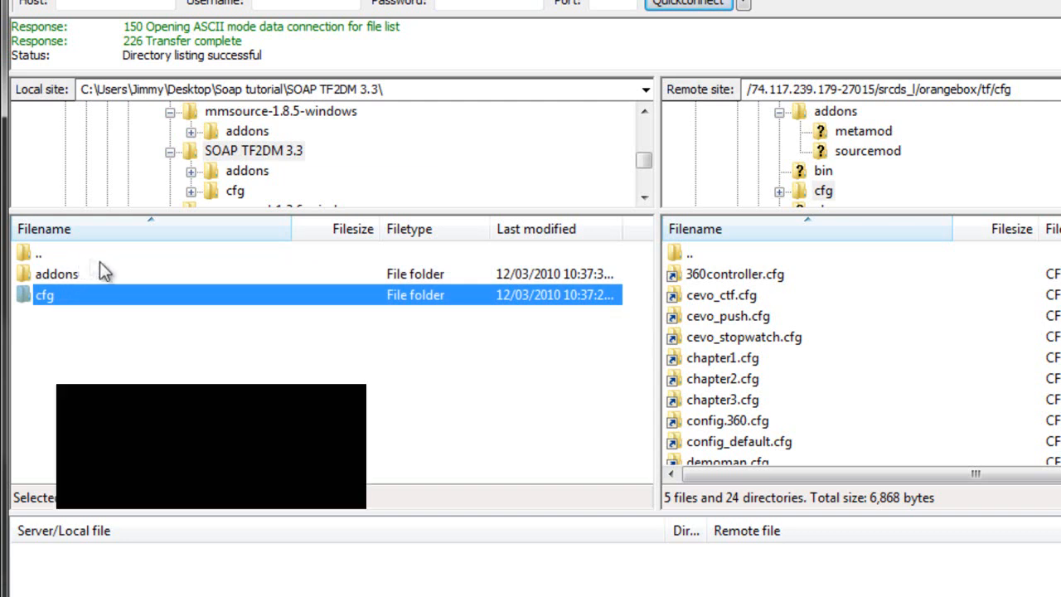
Check the Soap tutorial folder in Windows Explorer, return to FileZilla and look through the files in the server's tf/cfg folder.
left_click(187, 363)
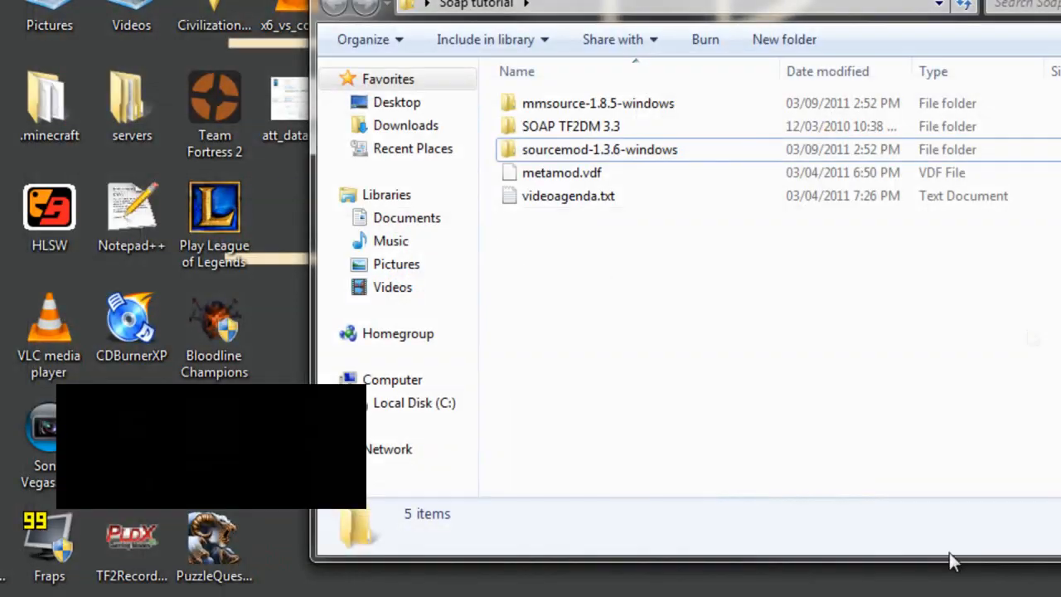
left_click(845, 595)
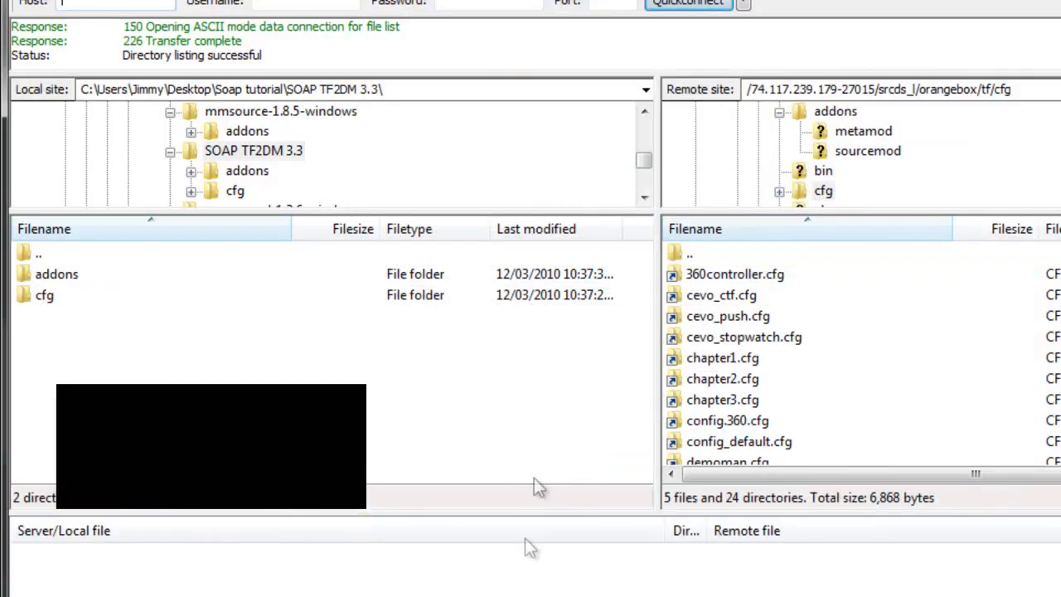
left_click(730, 317)
scroll(732, 320, "down", 1)
scroll(733, 325, "down", 8)
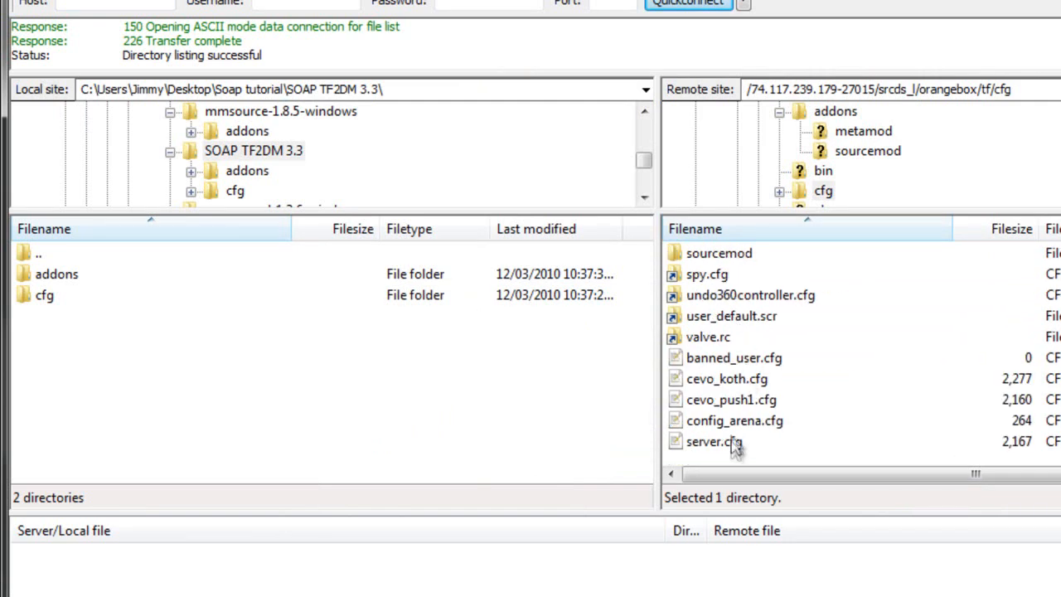
scroll(728, 370, "up", 10)
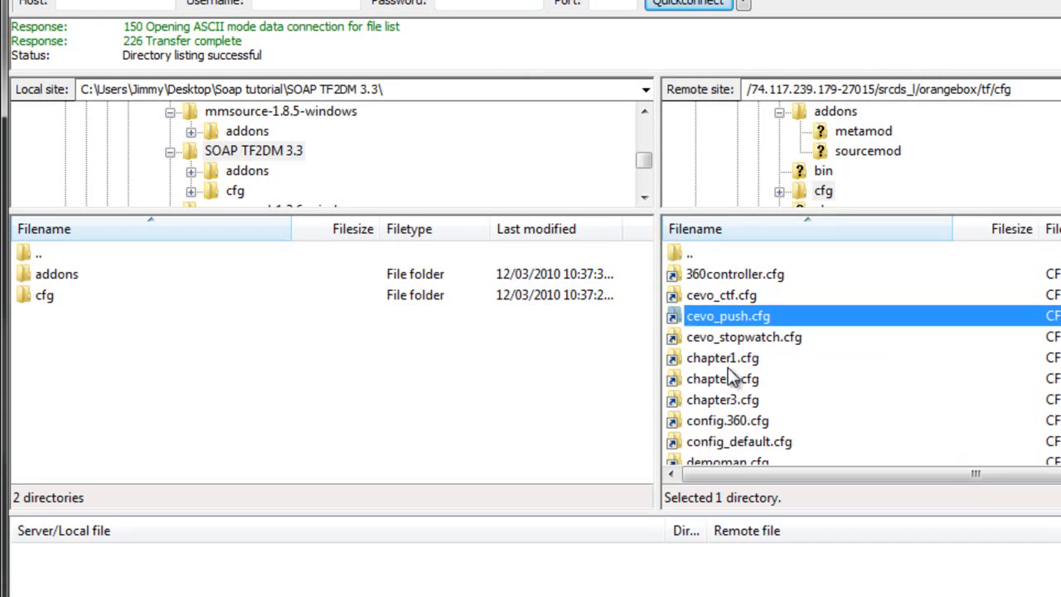
Connect to the saved site listed between redflag and spacecows in a new tab, and show that connection.
left_click(24, 0)
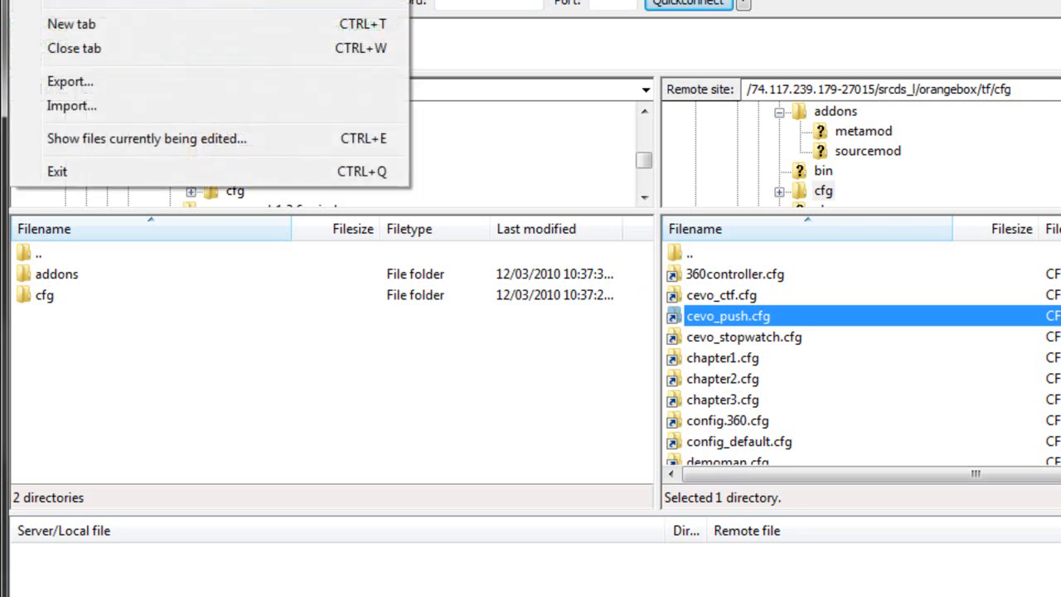
key("Escape")
left_click(41, 0)
mouse_move(83, 3)
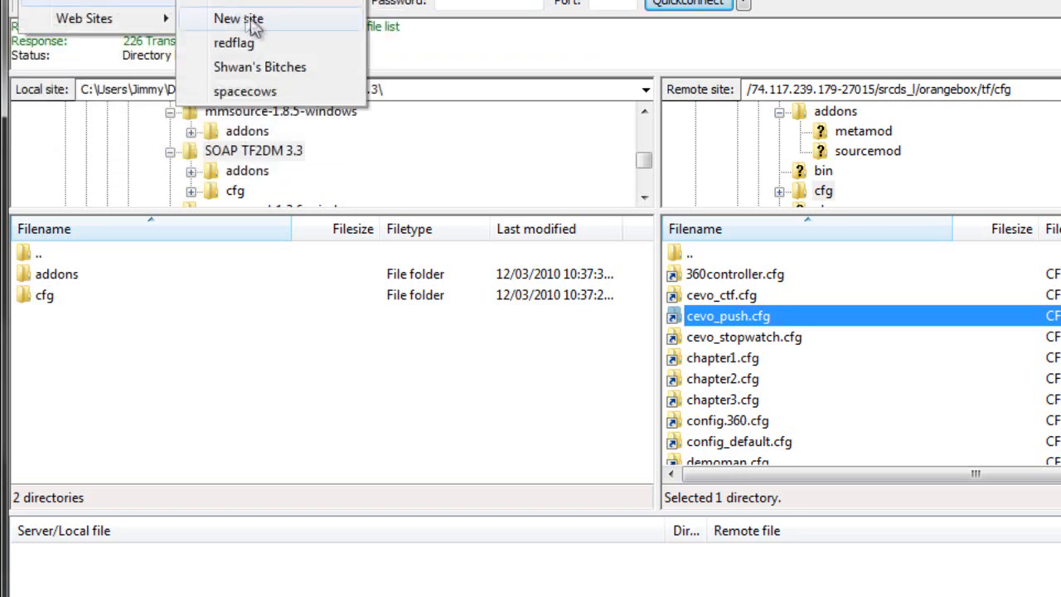
left_click(281, 70)
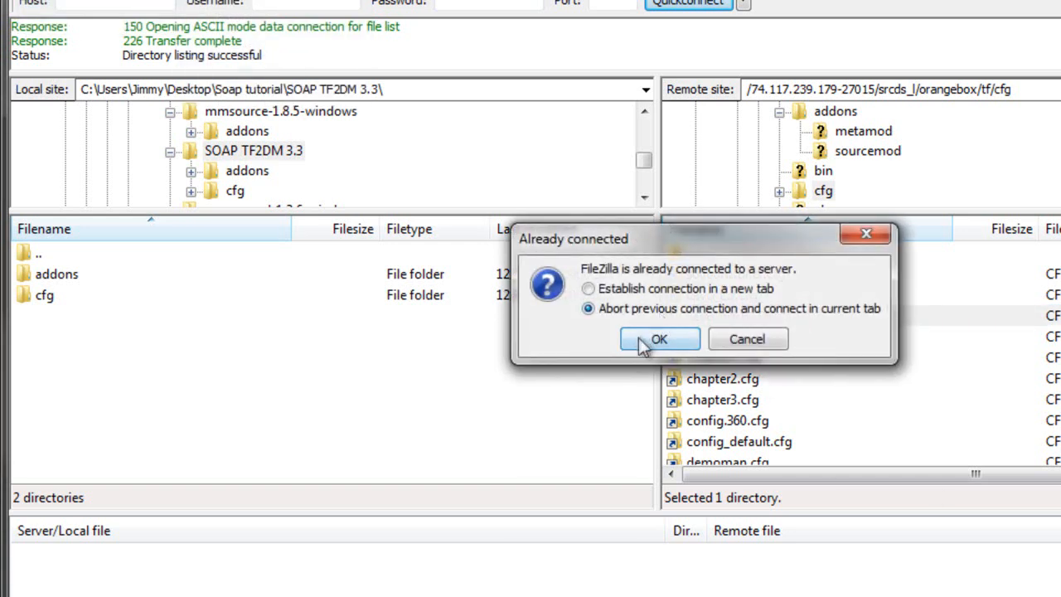
left_click(667, 290)
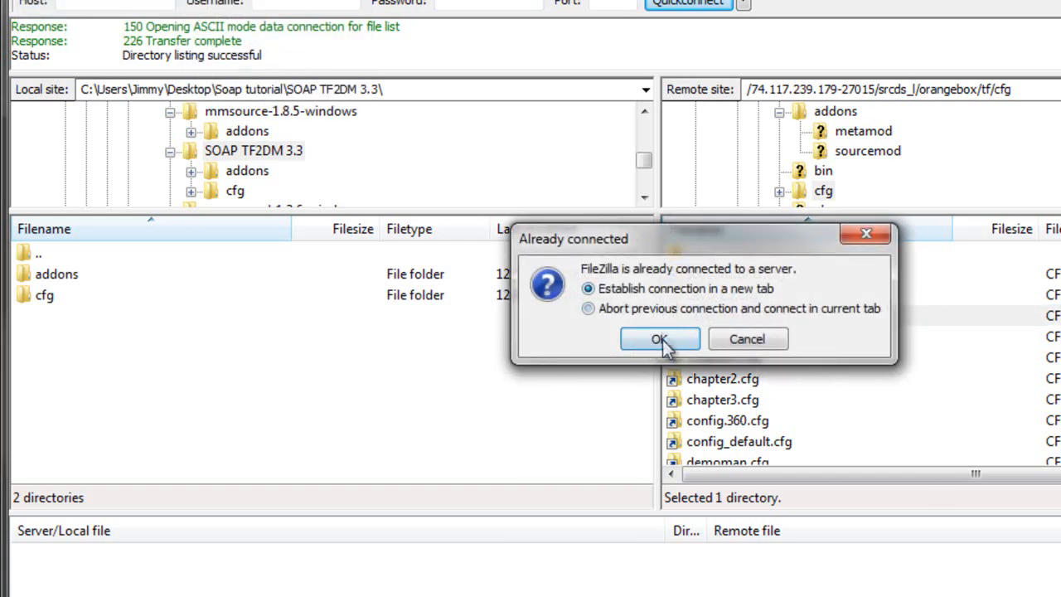
left_click(661, 342)
left_click(190, 92)
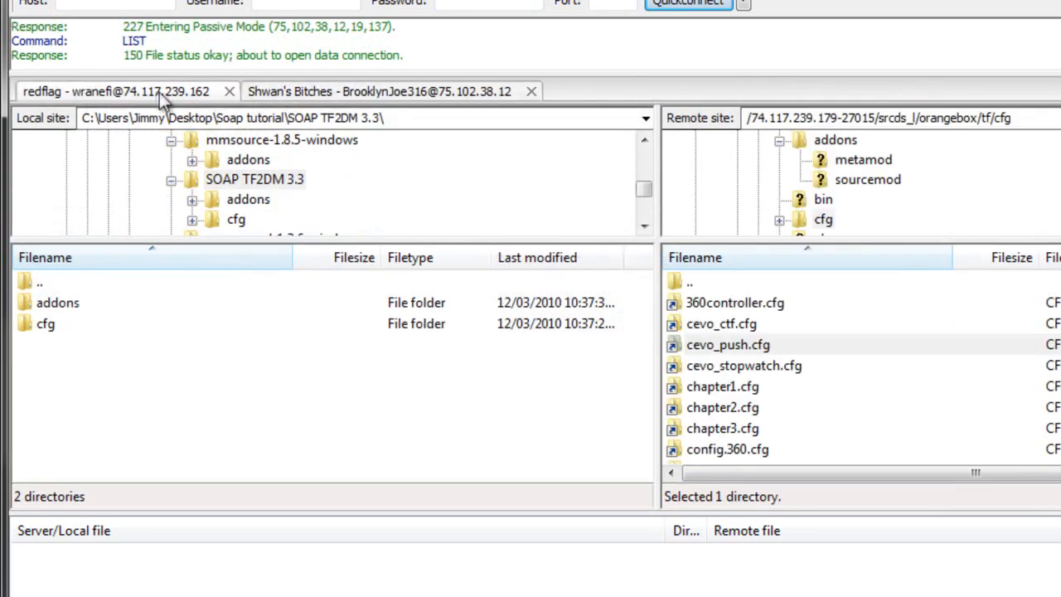
left_click(286, 95)
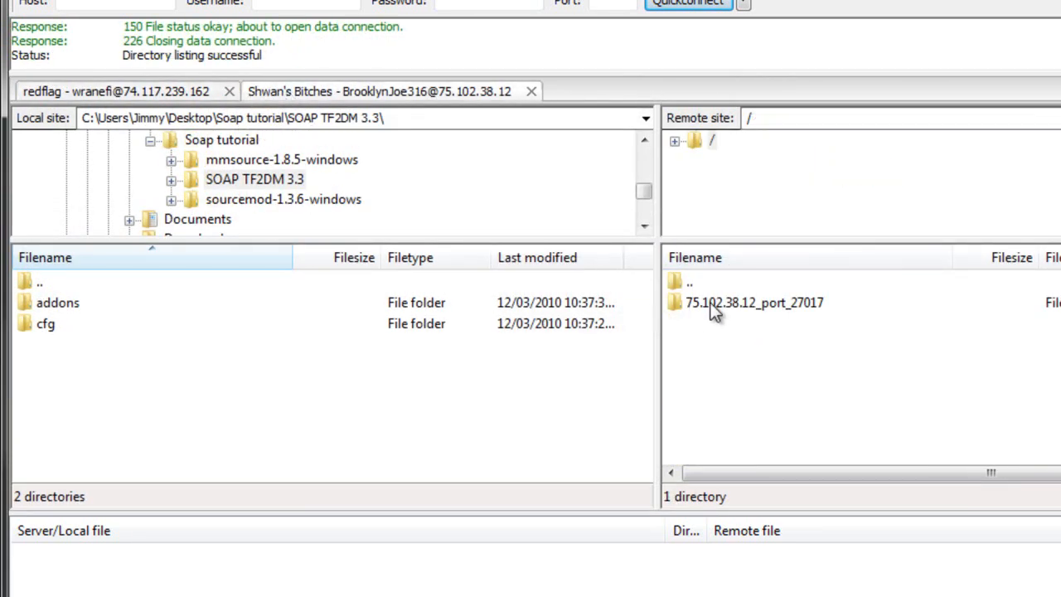
Open the orangebox/tf folder on the newly connected server and go to the top of its folder list.
double_click(710, 303)
double_click(722, 322)
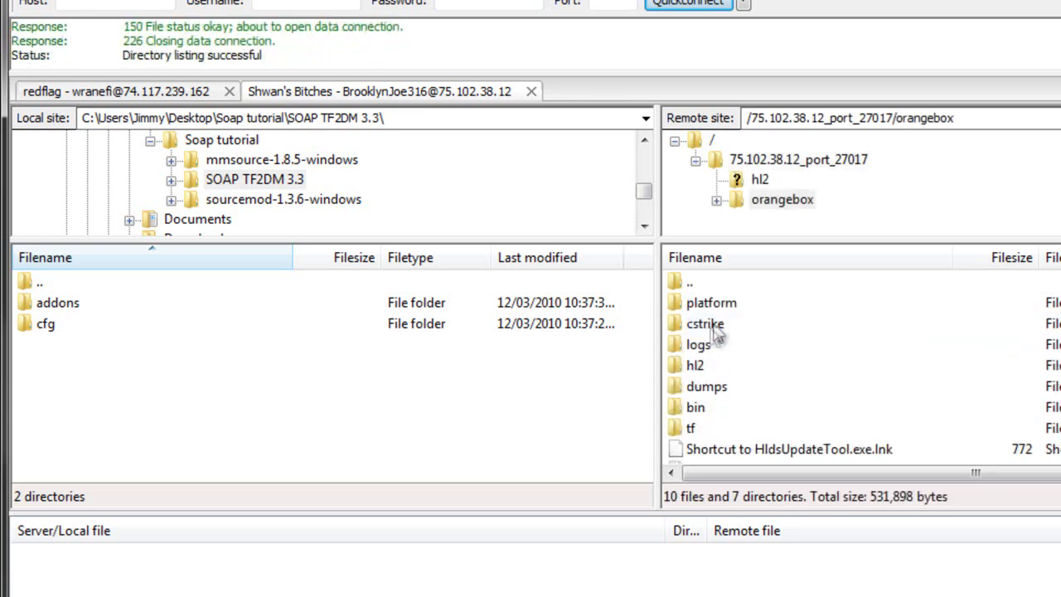
double_click(692, 428)
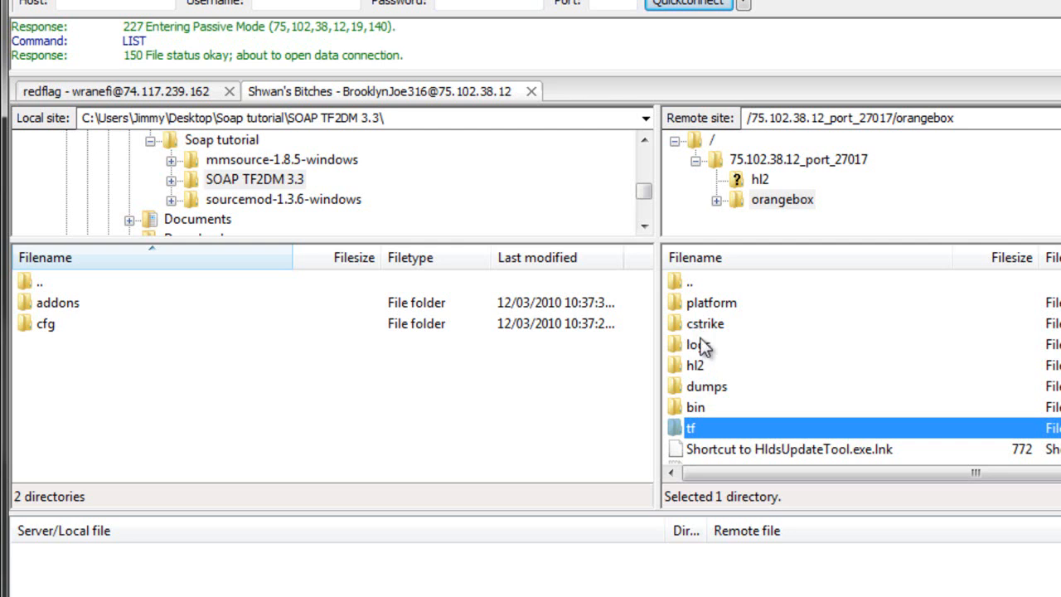
left_click(706, 407)
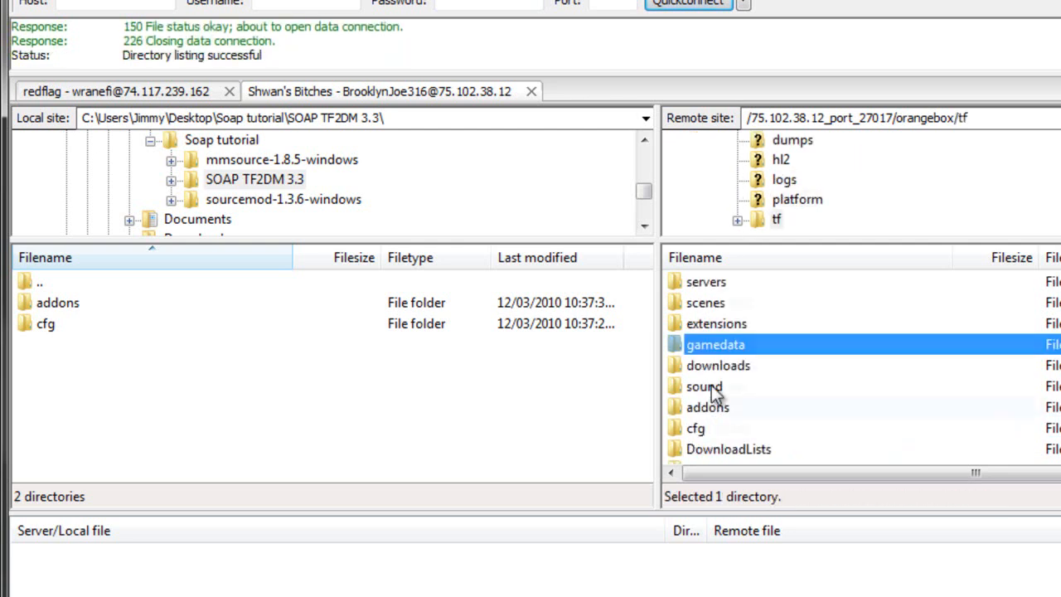
scroll(829, 299, "up", 1)
left_click(826, 254)
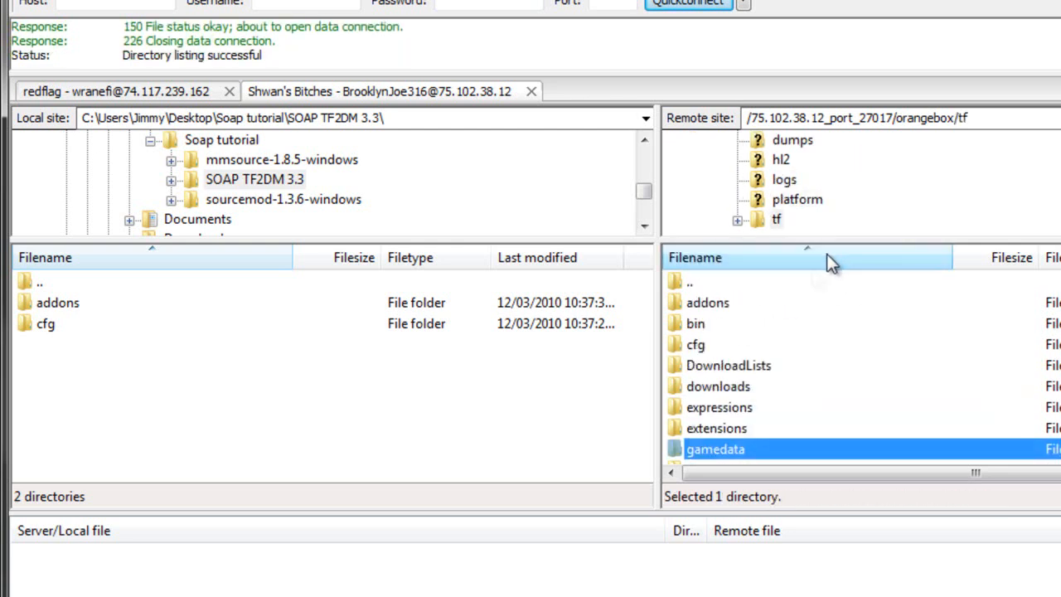
Open the remote cfg folder, find soapfix.cfg and open it with View/Edit.
left_click(723, 305)
left_click(702, 347)
double_click(704, 344)
scroll(762, 369, "down", 7)
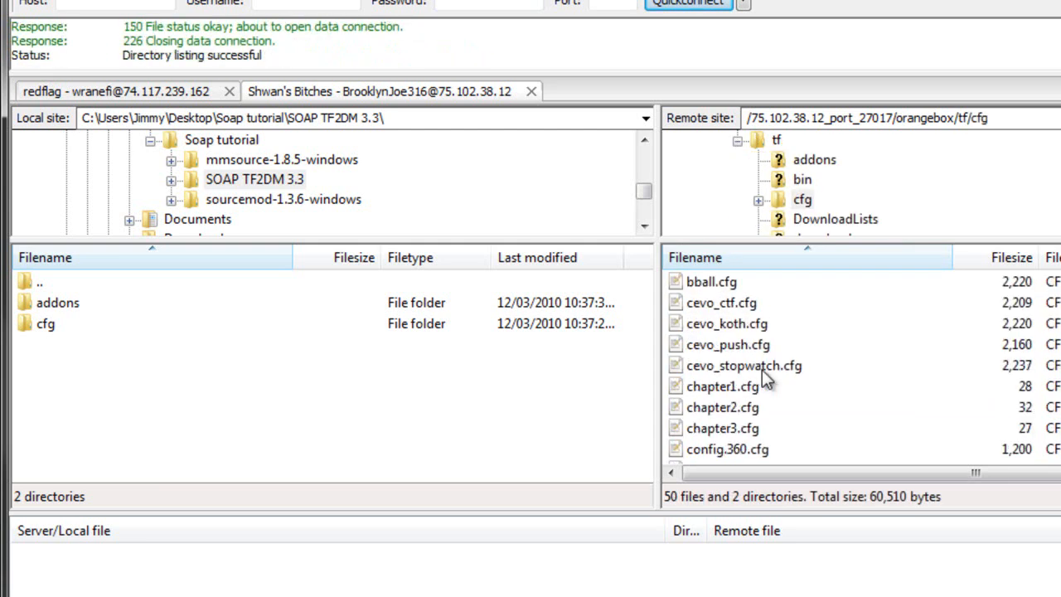
scroll(755, 369, "down", 2)
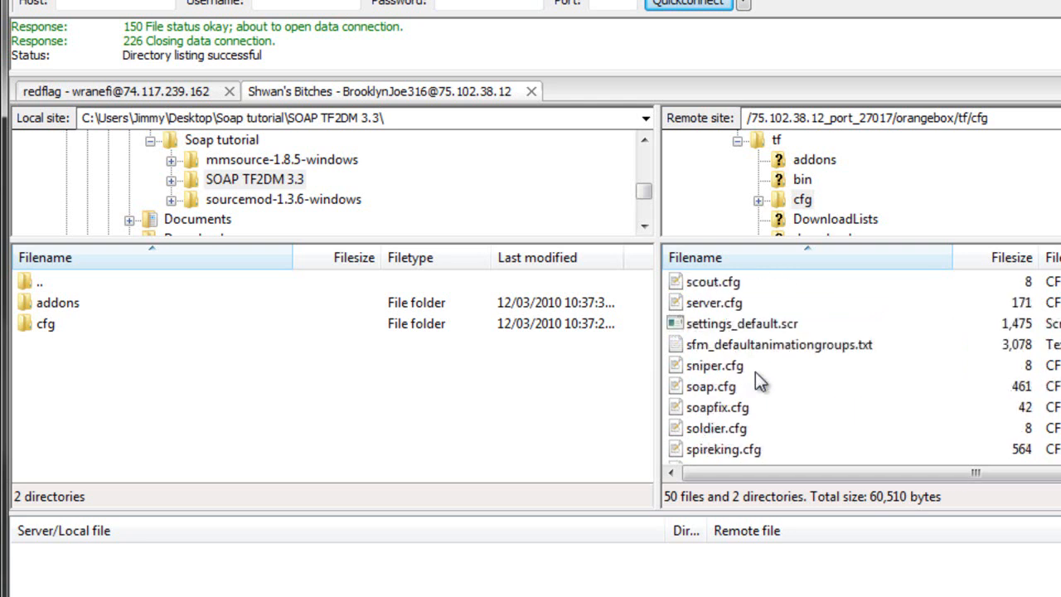
scroll(755, 371, "down", 1)
left_click(744, 346)
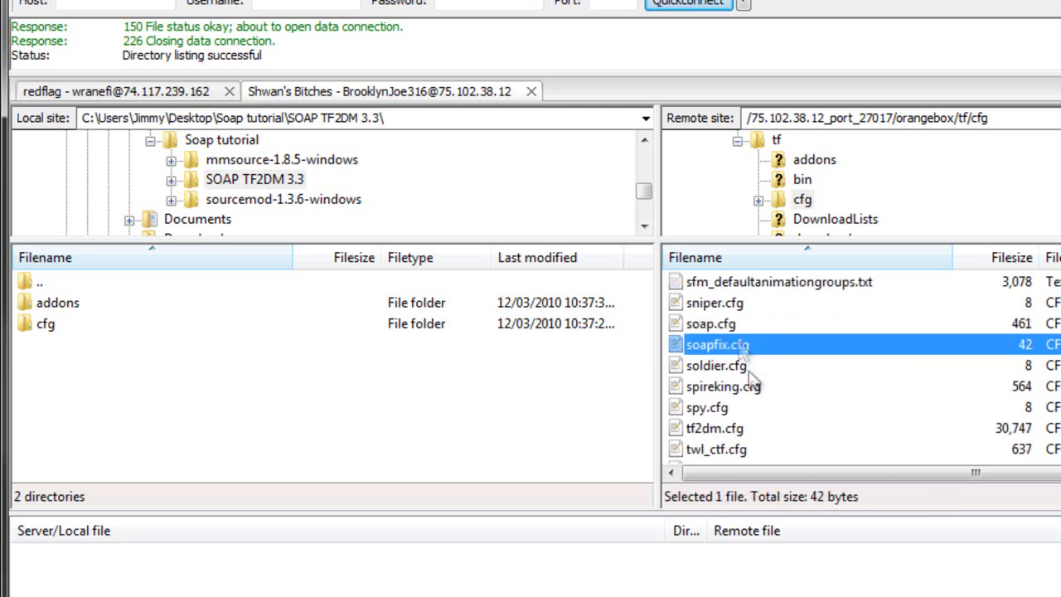
right_click(761, 347)
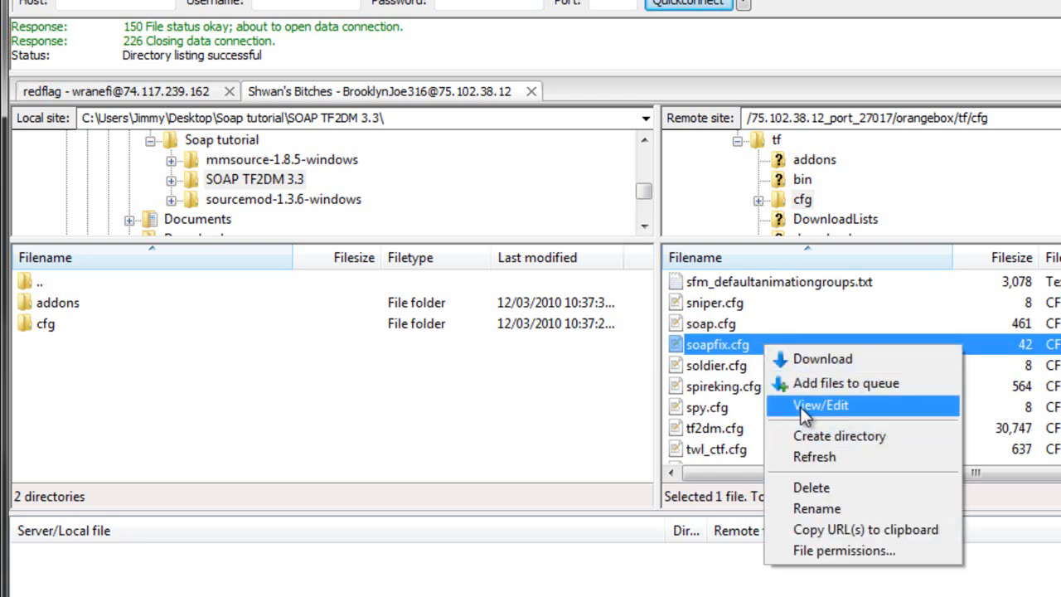
left_click(801, 407)
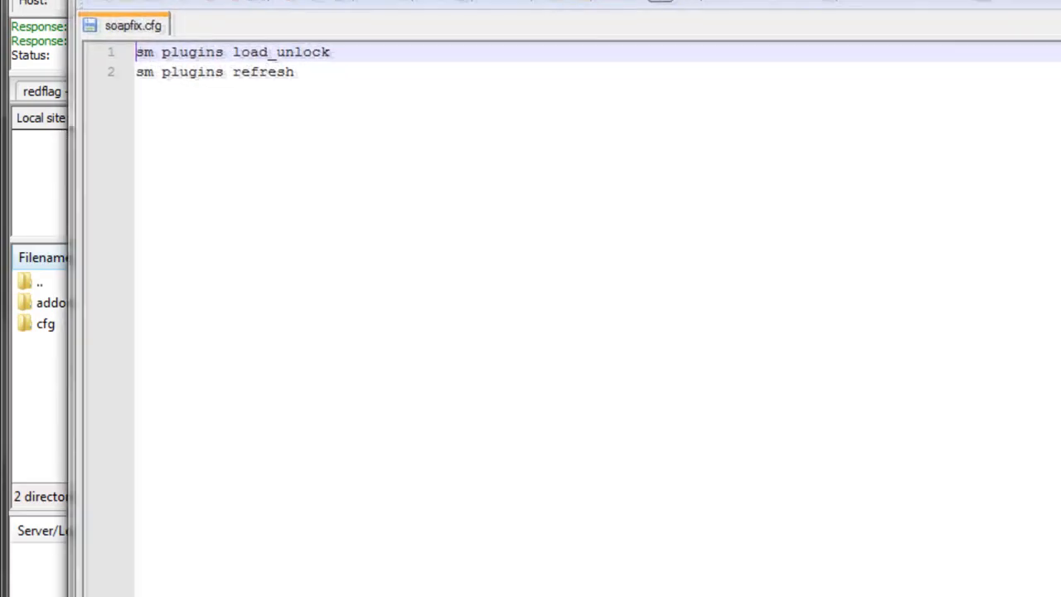
Go over the two sm plugins lines in soapfix.cfg and copy the file's entire text.
left_click_drag(360, 62, 160, 39)
left_click(222, 44)
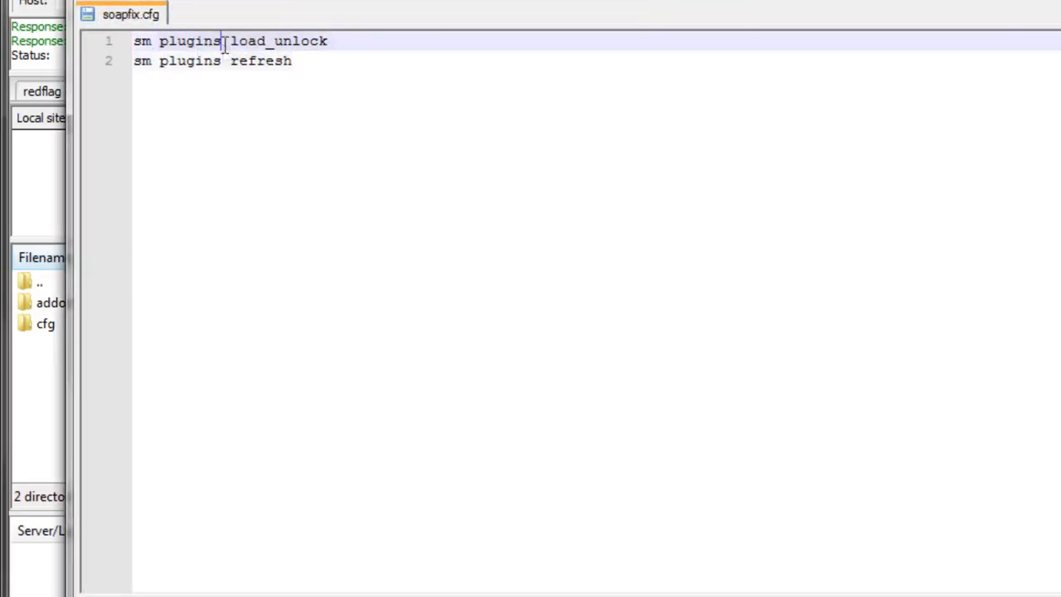
left_click_drag(319, 60, 96, 33)
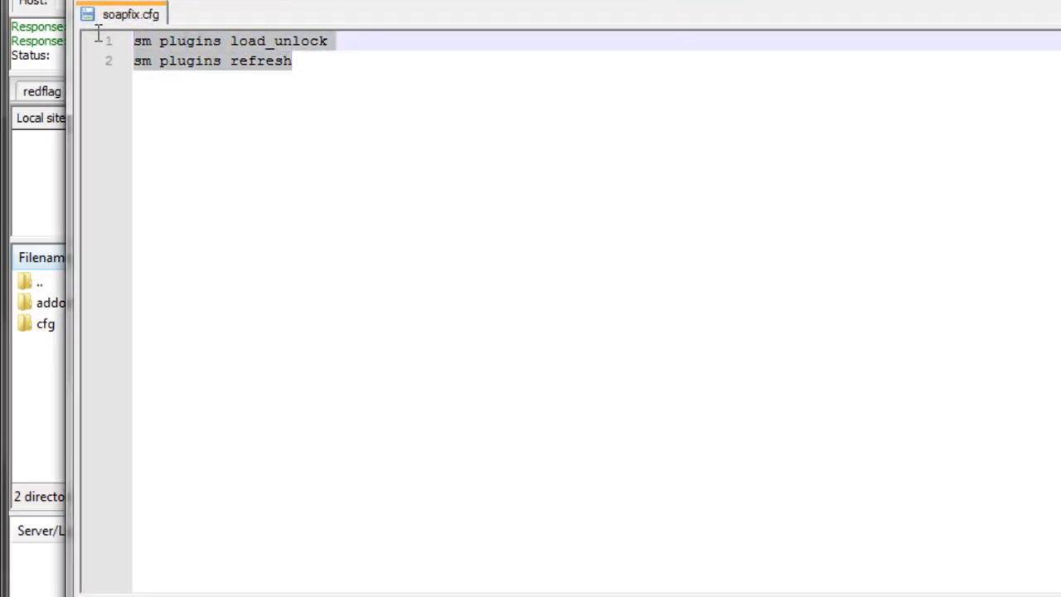
left_click(232, 58)
left_click_drag(290, 61, 81, 40)
left_click(303, 66)
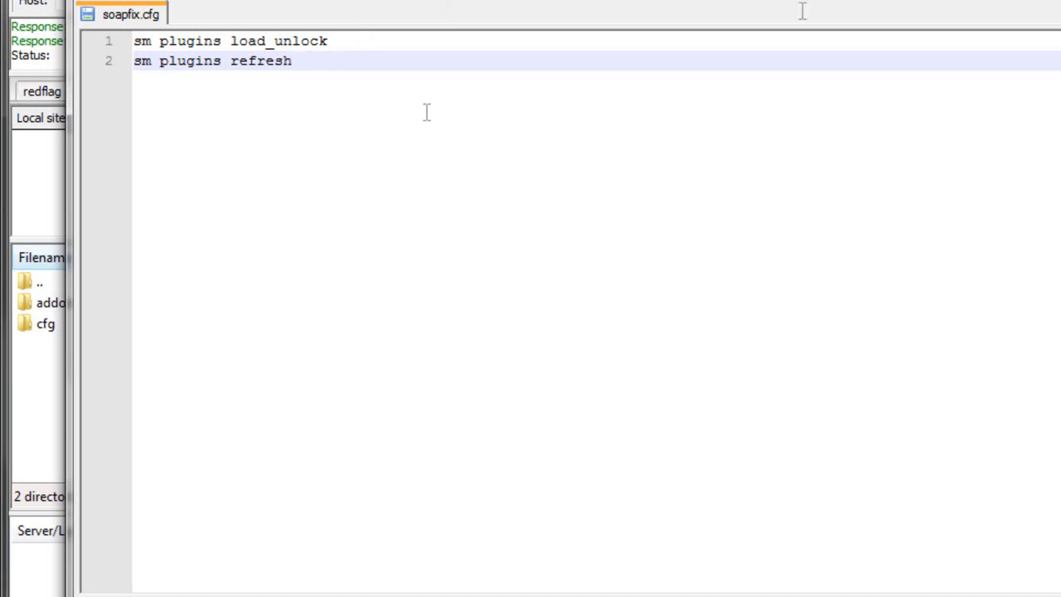
key("ctrl+a")
key("ctrl+c")
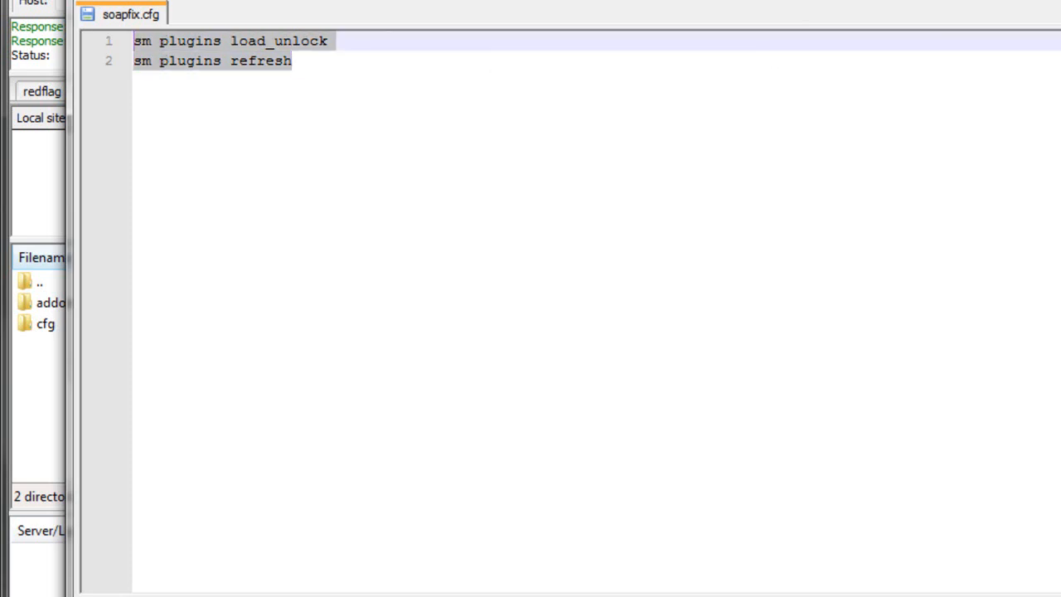
Switch to the Soap tutorial folder in Windows Explorer and create a new text document there.
left_click(29, 66)
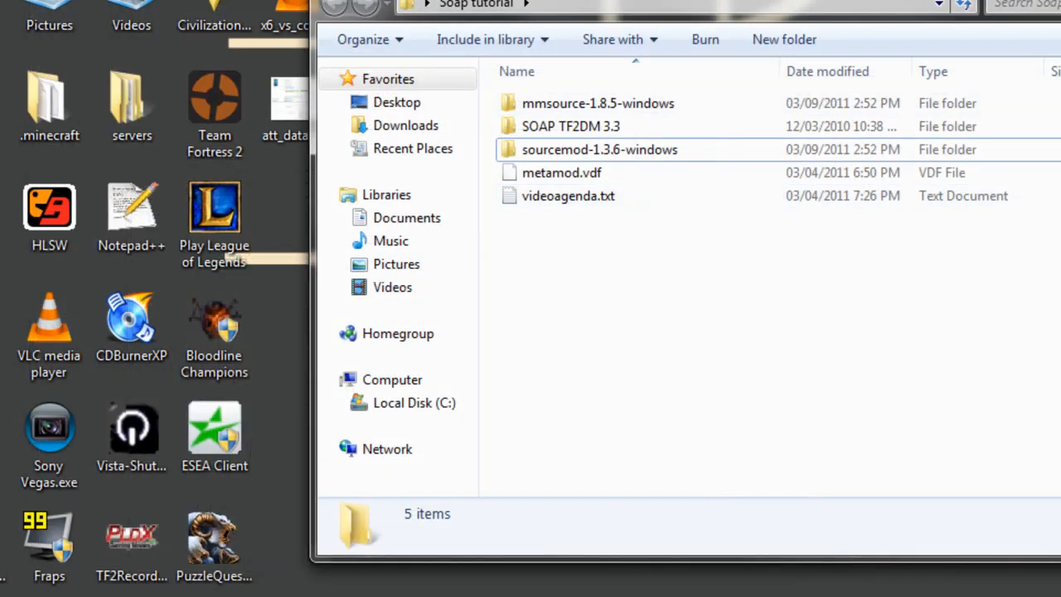
left_click(1060, 1)
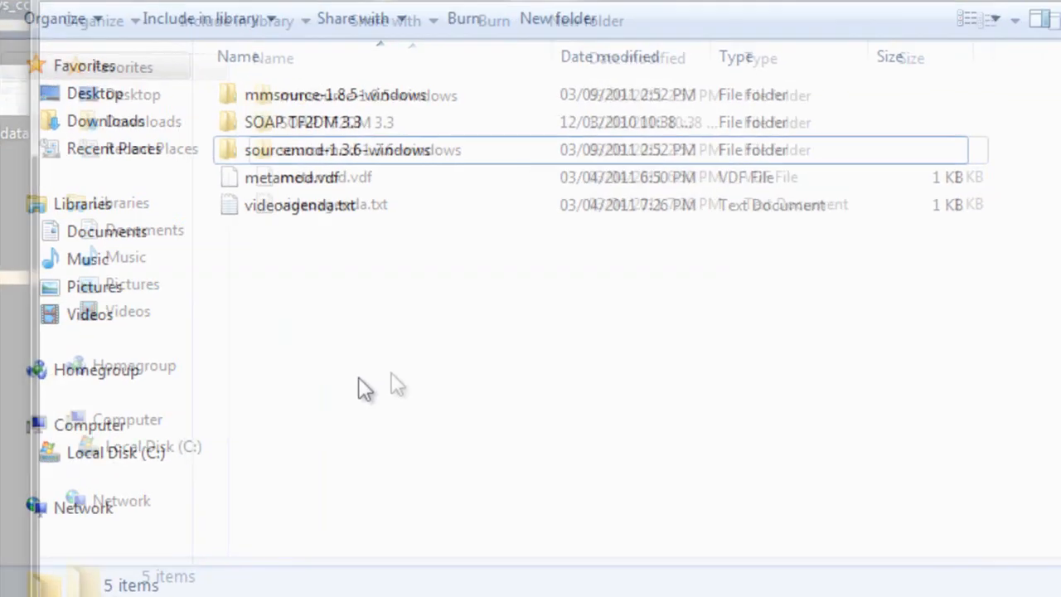
right_click(271, 315)
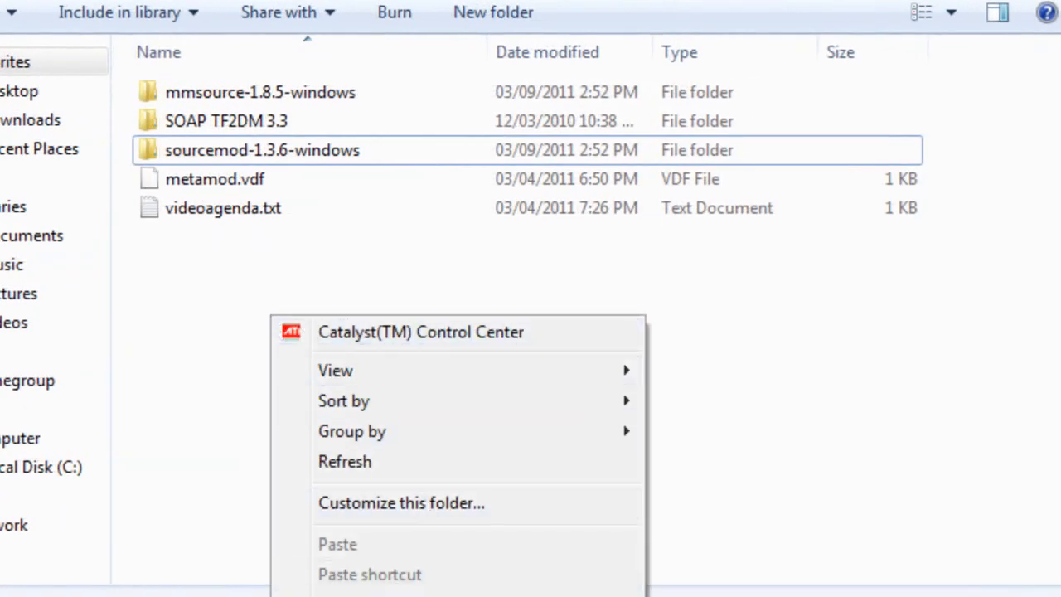
mouse_move(431, 595)
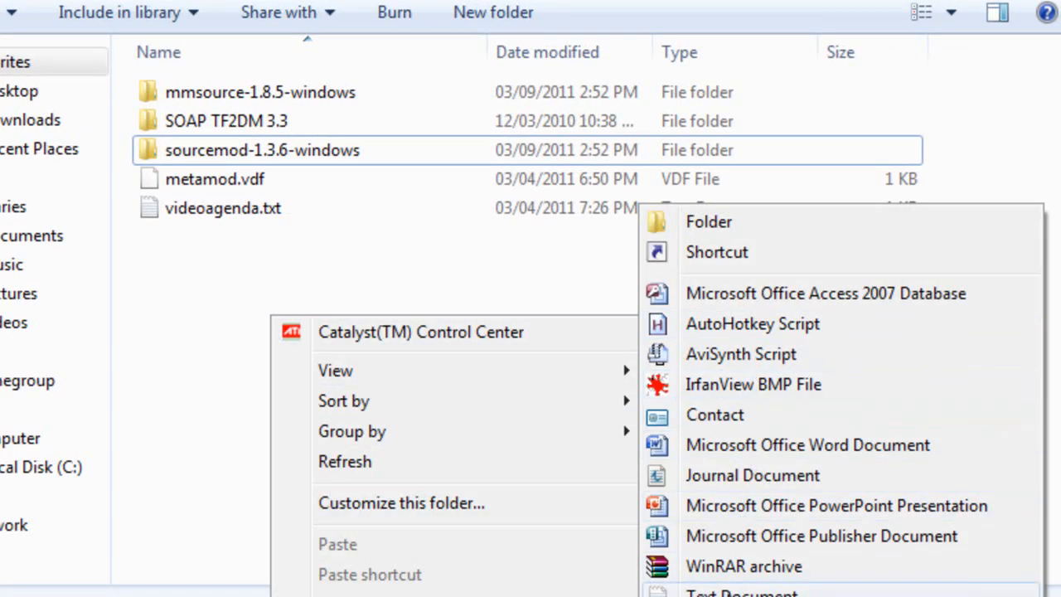
left_click(742, 592)
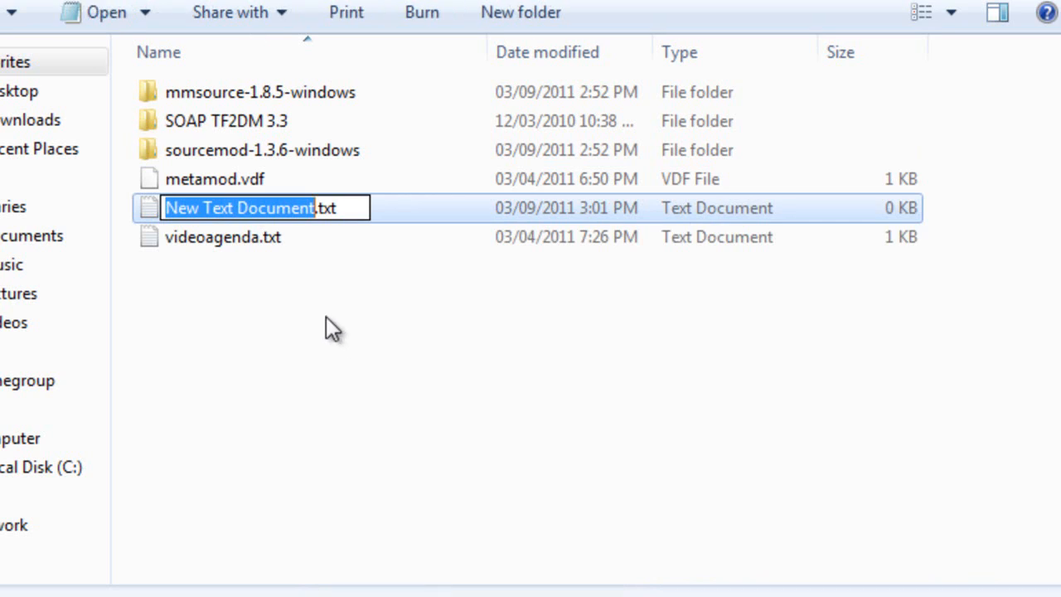
Name the new document soap_fix.cfg, replacing its txt extension, and accept the extension change.
type("soap_")
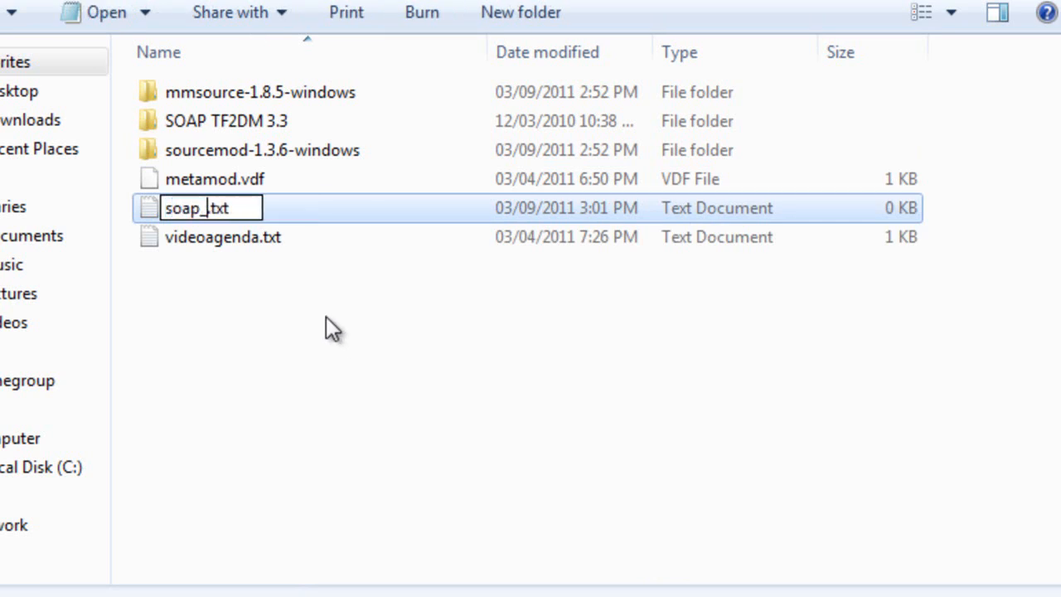
type("fix")
key("Right")
key("Right")
key("Right")
key("Right")
key("BackSpace")
key("BackSpace")
key("BackSpace")
type("cfg")
key("Return")
left_click(507, 380)
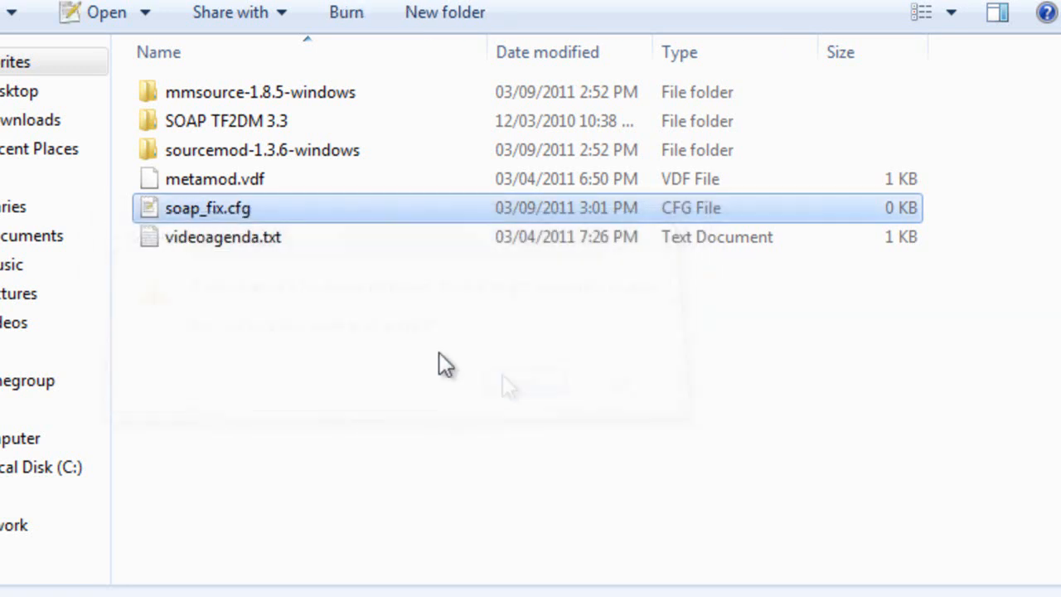
Open soap_fix.cfg, paste the copied lines sm plugins load_unlock and sm plugins refresh, and save the file.
left_click(237, 299)
left_click(217, 217)
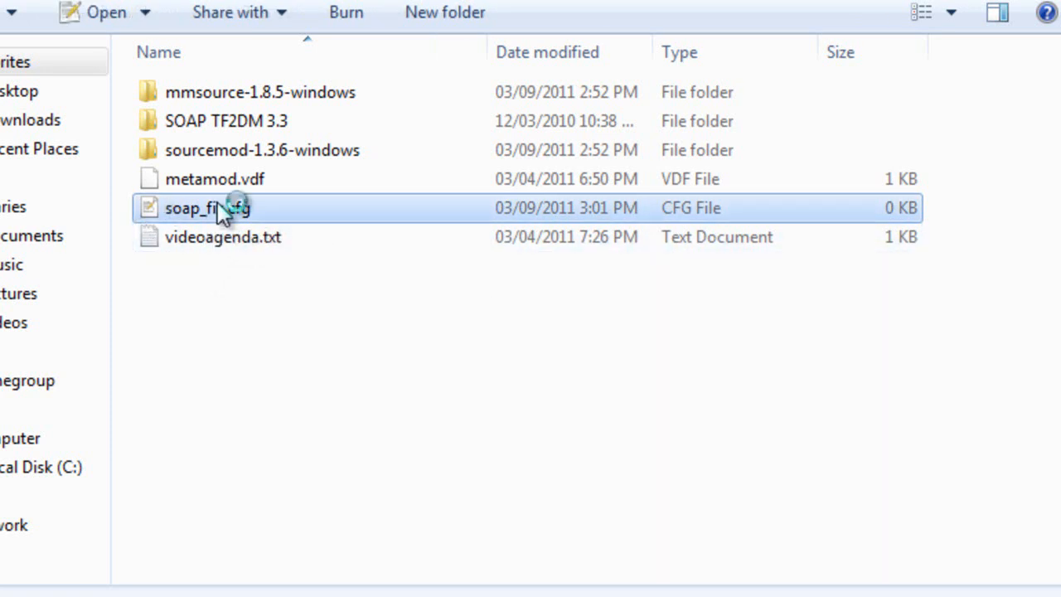
double_click(218, 210)
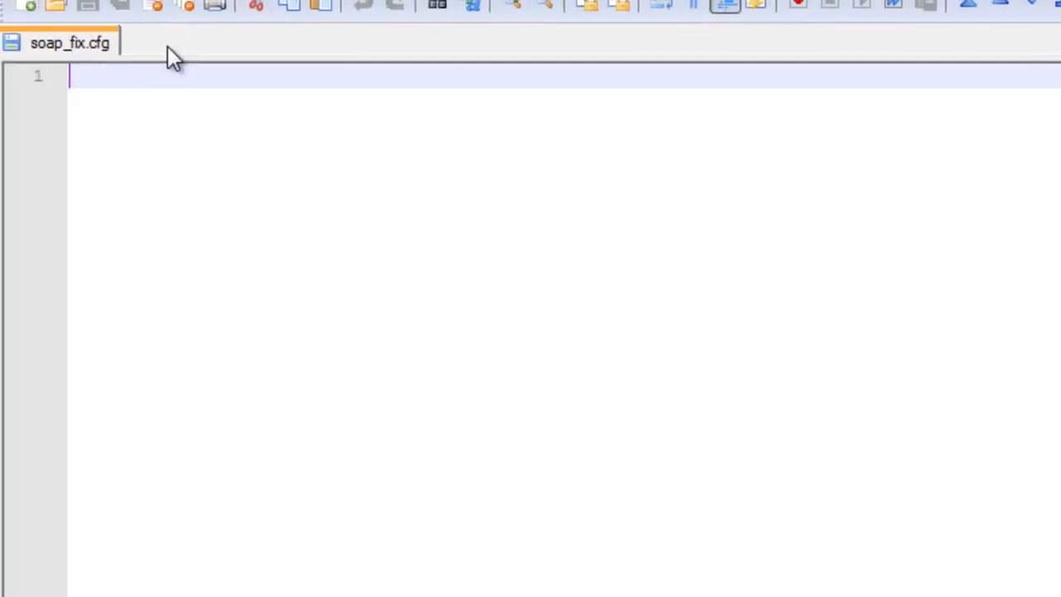
key("ctrl+v")
left_click_drag(315, 112, 52, 46)
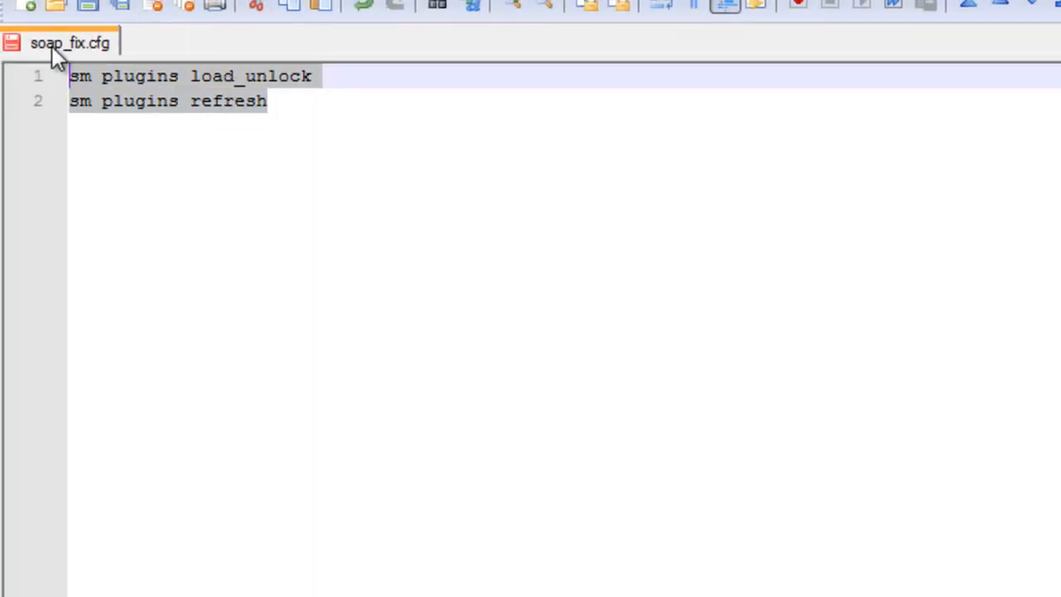
left_click(295, 106)
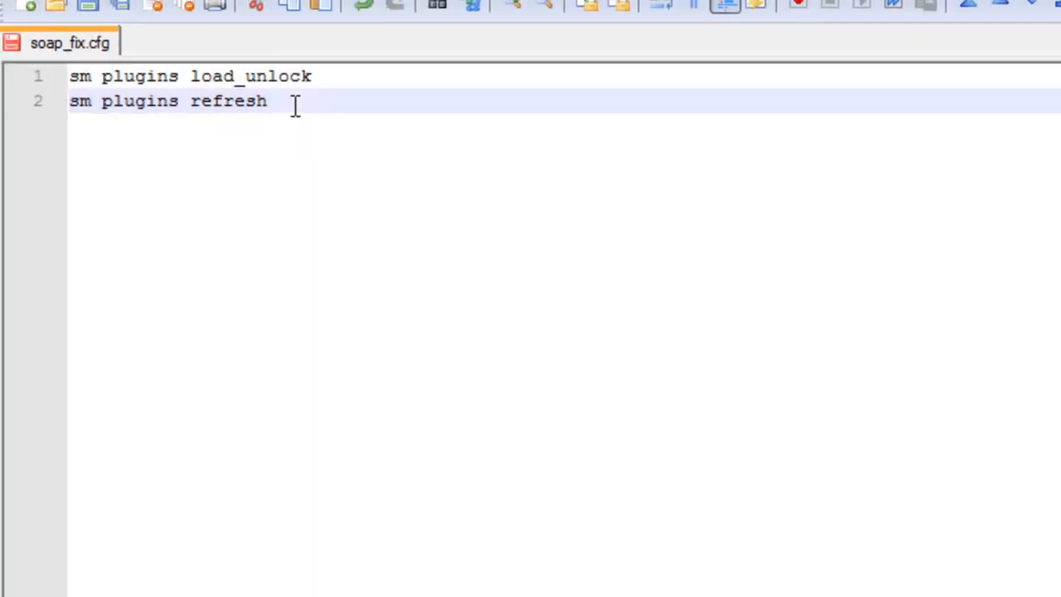
key("ctrl+s")
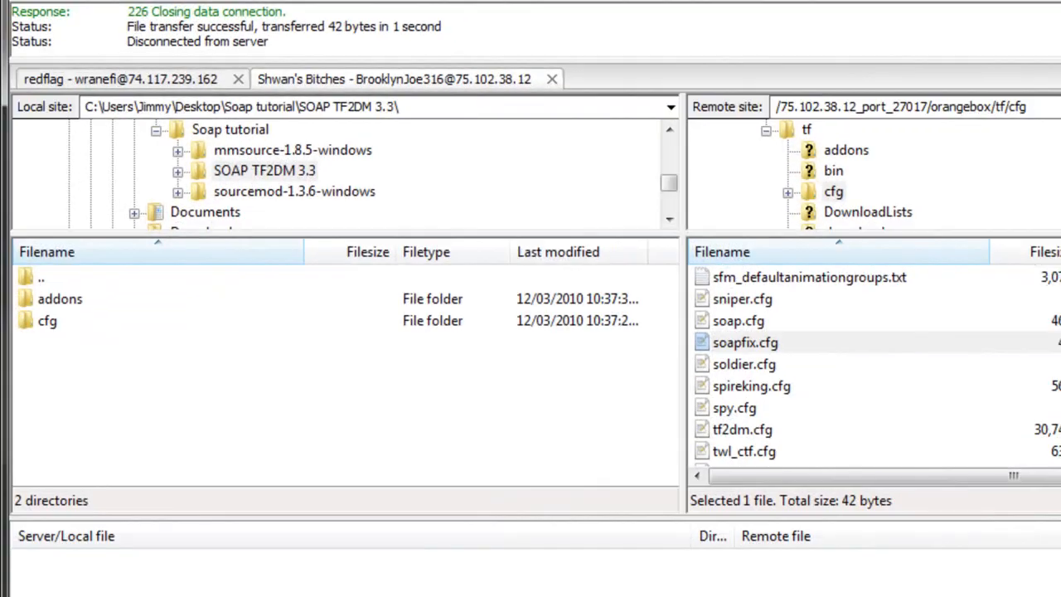
In the redflag FTP session, open the local Soap tutorial folder and upload soap_fix.cfg to the remote cfg folder.
left_click(161, 80)
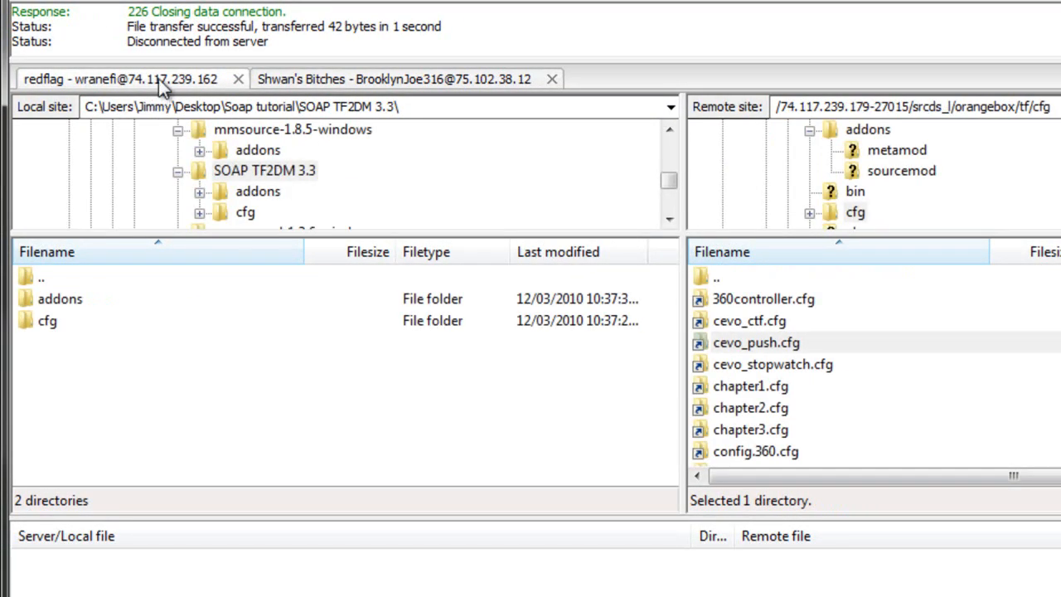
left_click(261, 130)
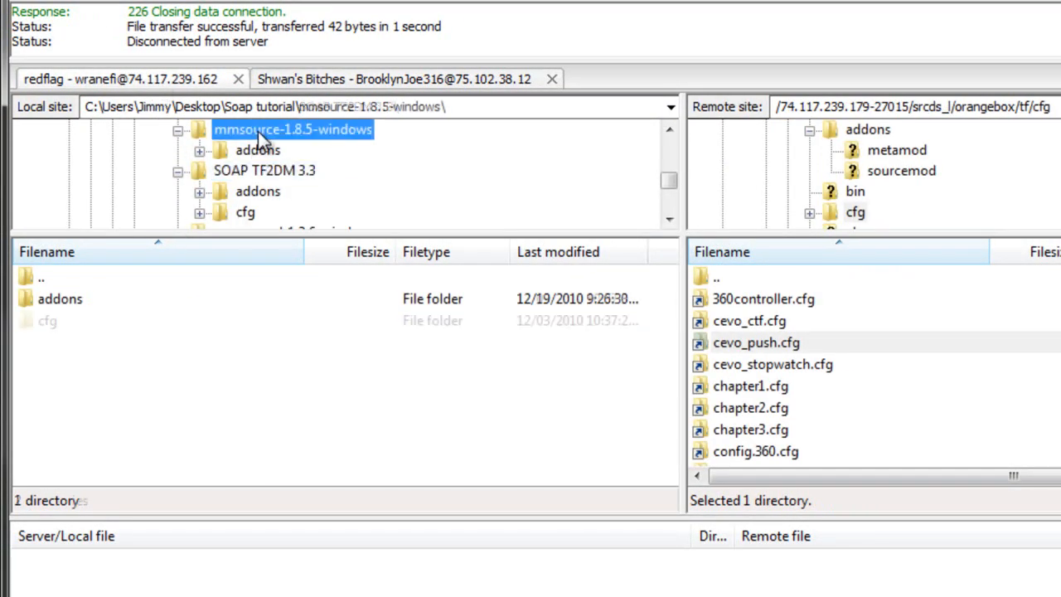
scroll(261, 154, "up", 1)
left_click(227, 171)
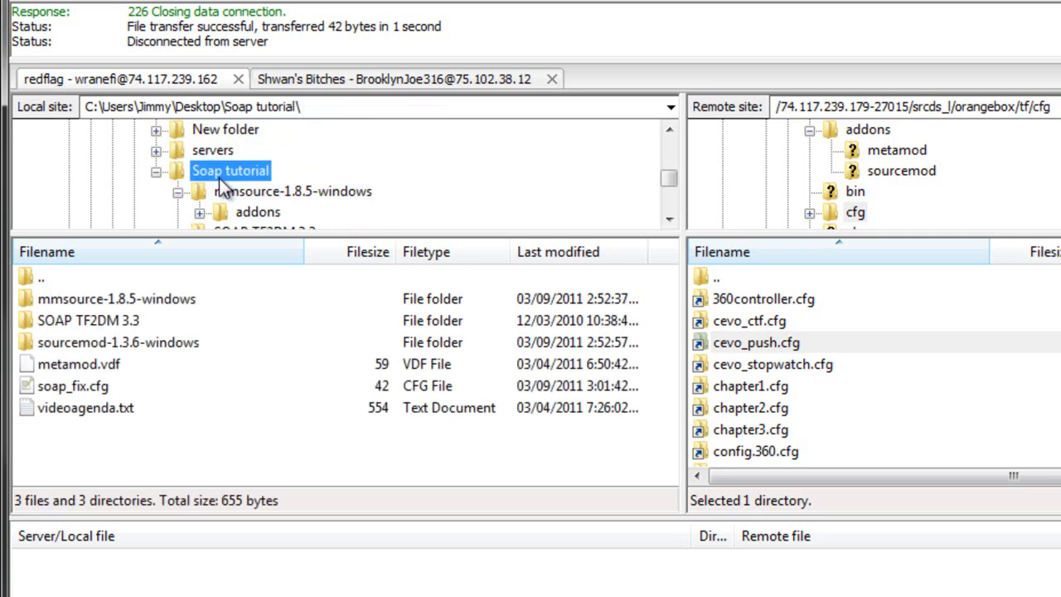
left_click(83, 387)
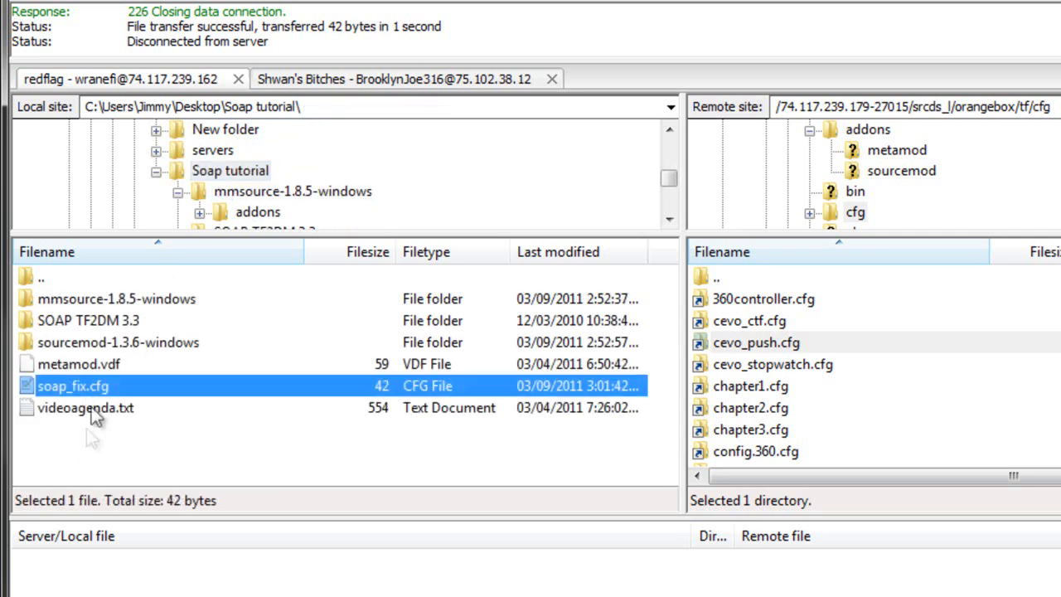
left_click(854, 212)
left_click_drag(116, 387, 862, 213)
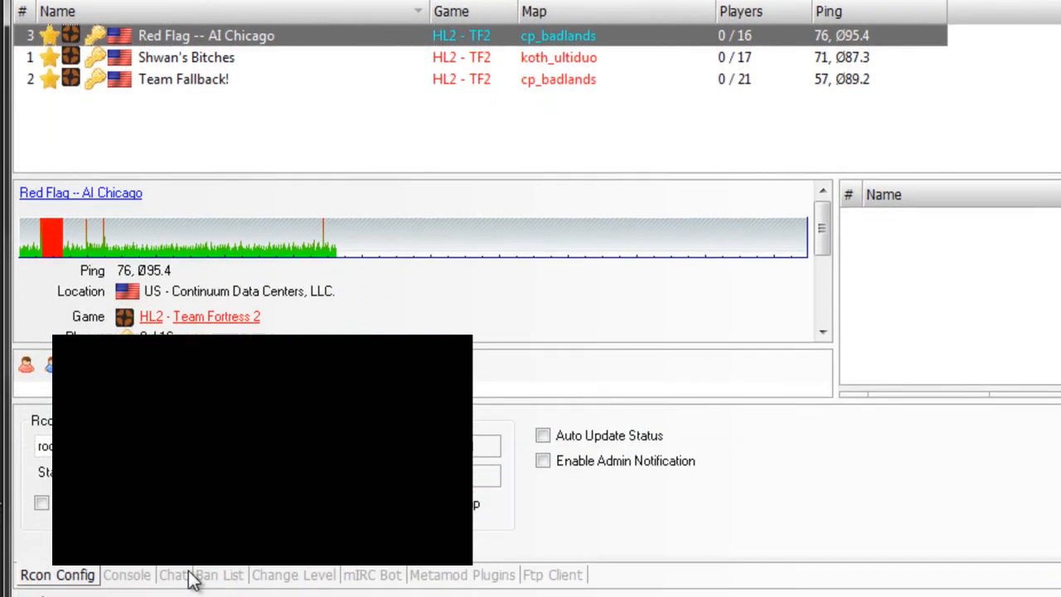
Switch to HLSW and run exec soap_fix in the Red Flag server's console.
left_click(127, 569)
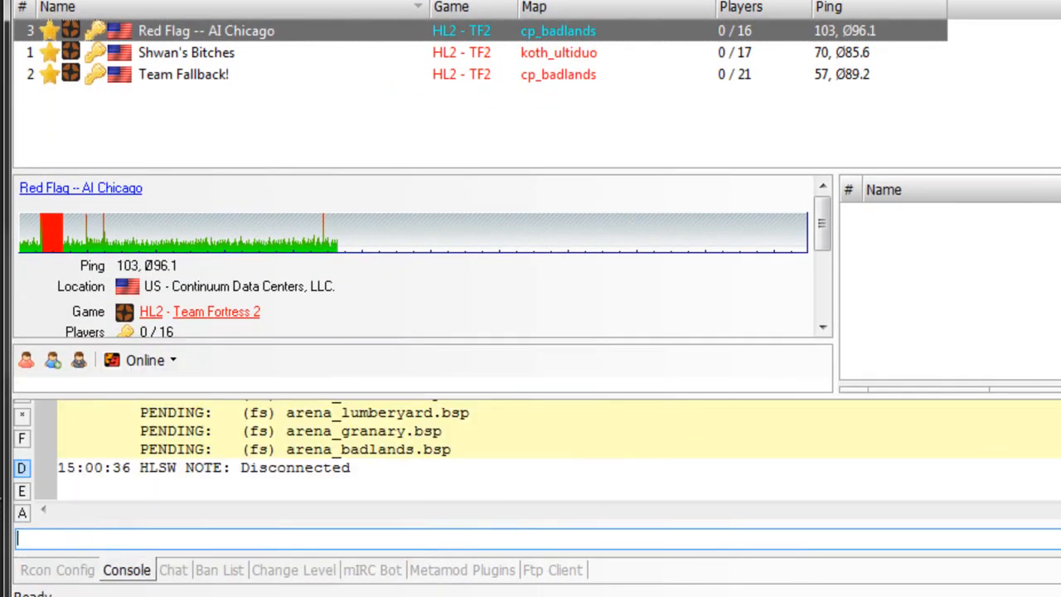
type("exec soap_fix")
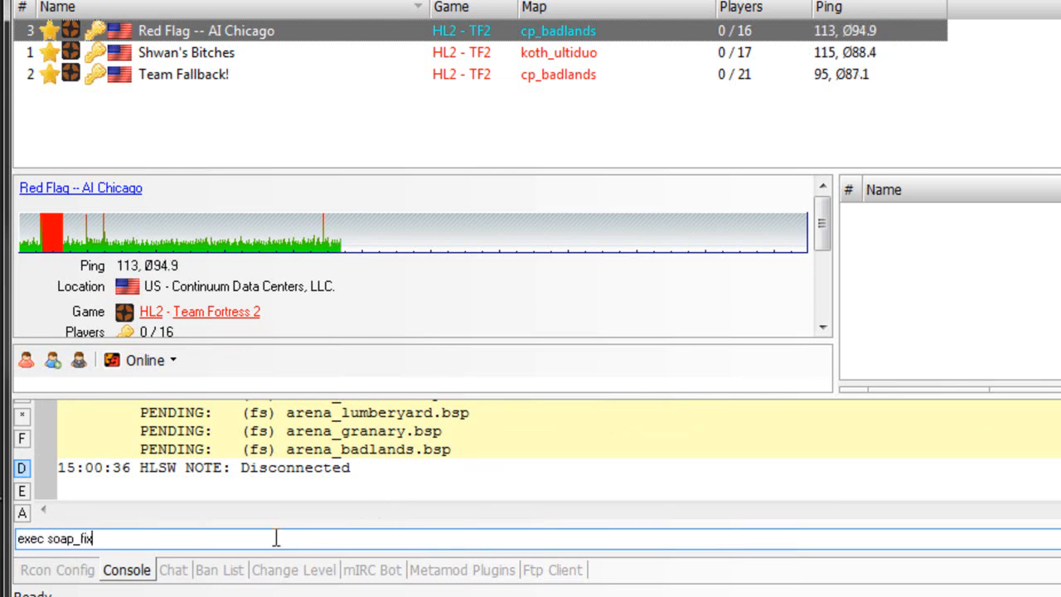
key("Return")
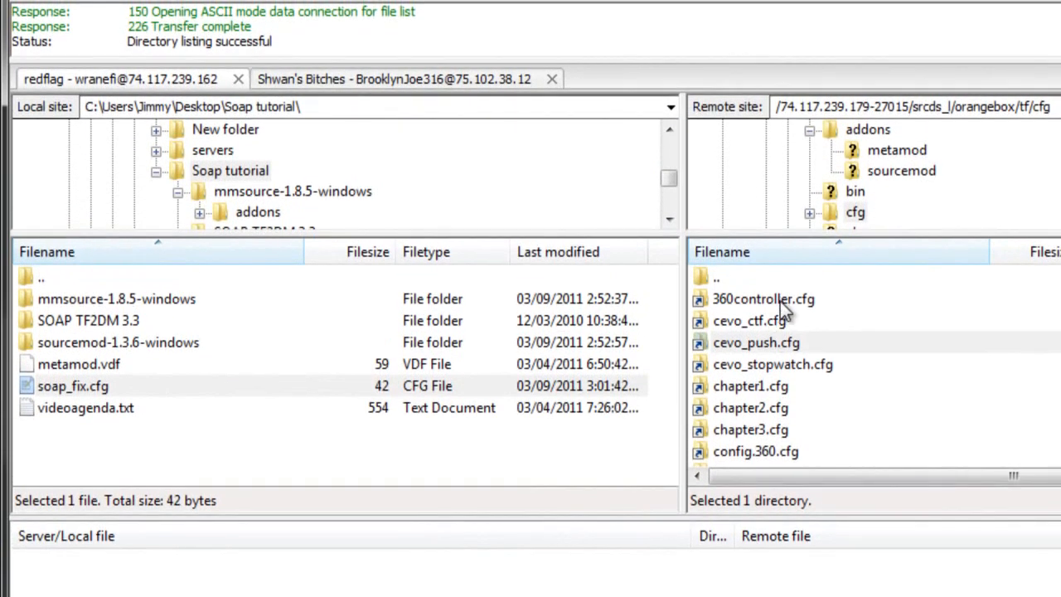
Return to FileZilla, switch to the other server's session and open its remote addons/sourcemod/plugins folder.
left_click(779, 302)
left_click(348, 79)
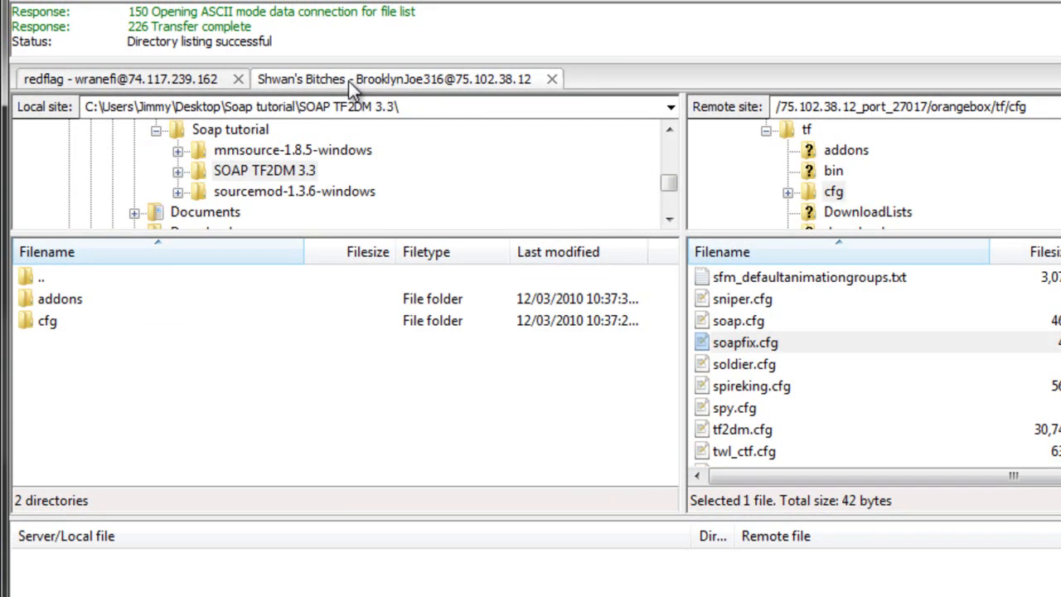
left_click(770, 300)
scroll(775, 307, "up", 10)
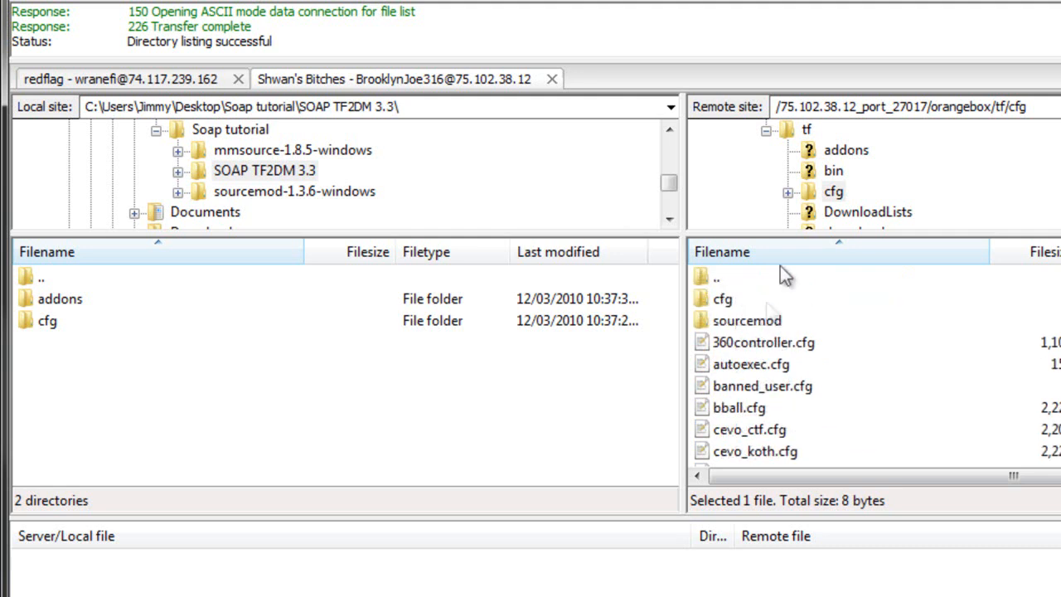
left_click(837, 150)
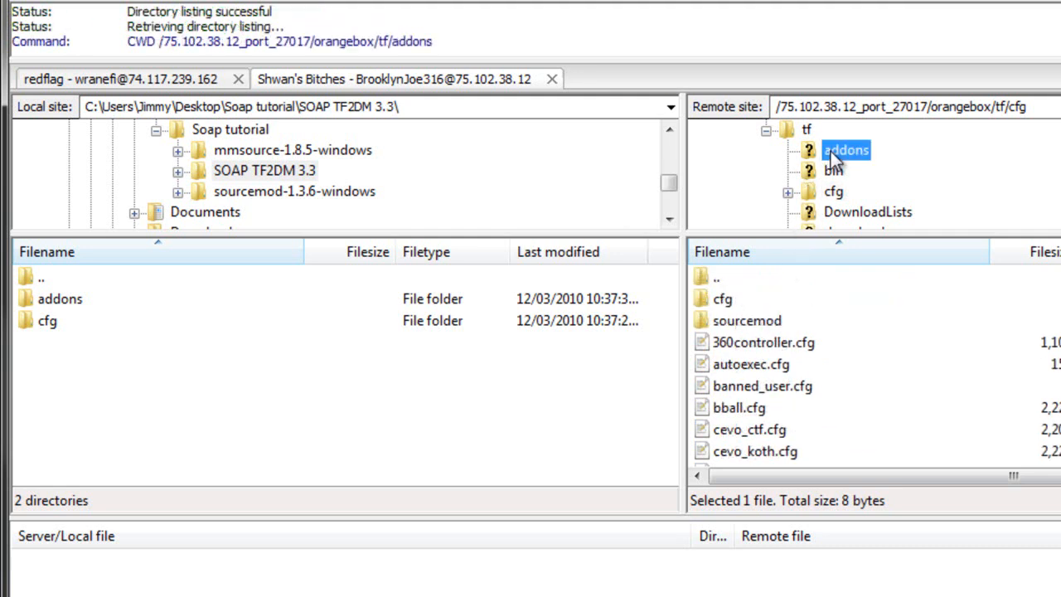
double_click(764, 323)
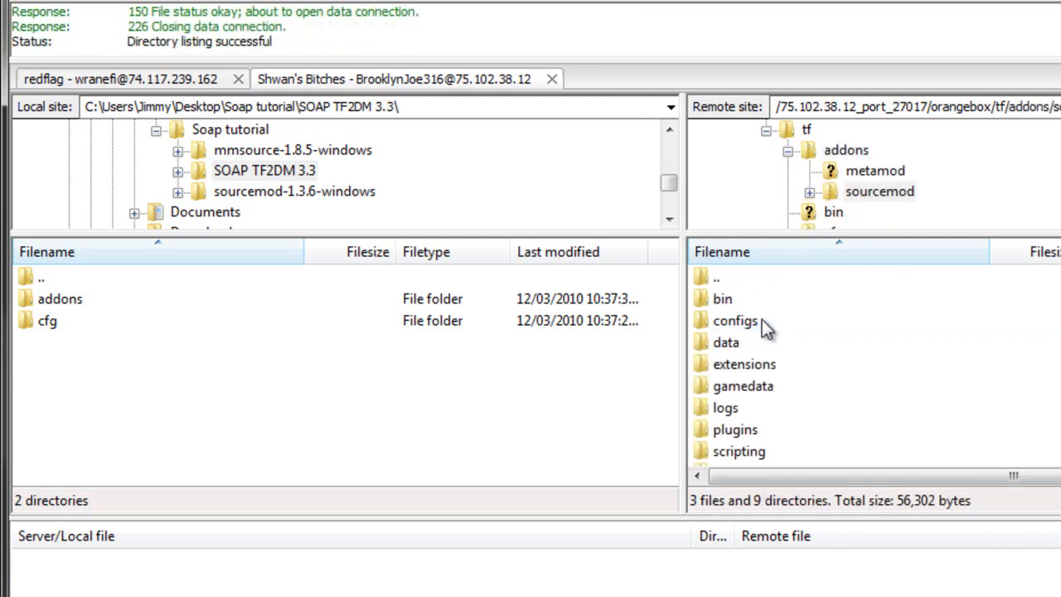
double_click(765, 301)
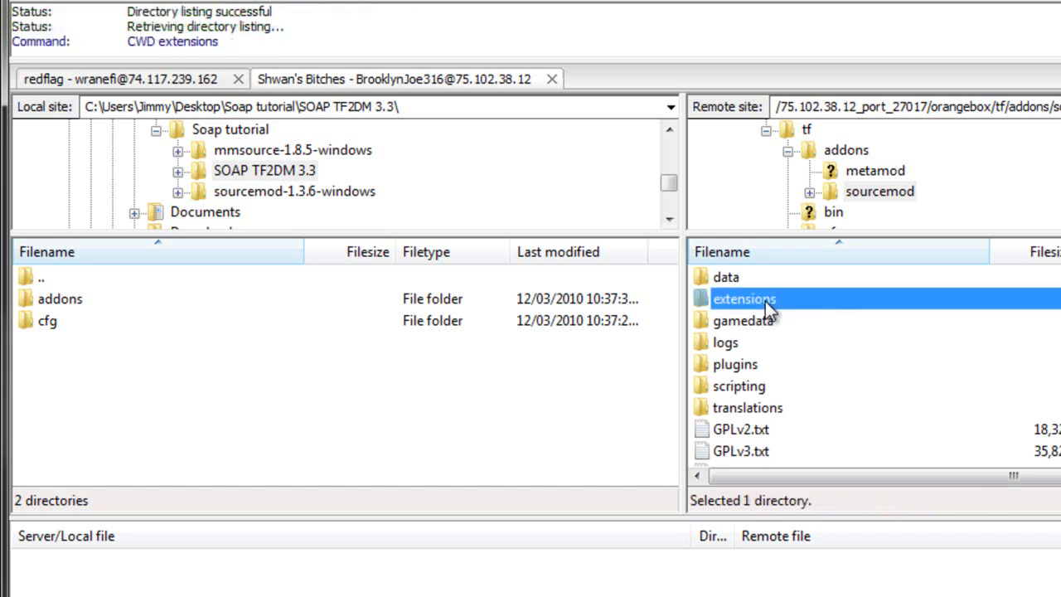
left_click(878, 129)
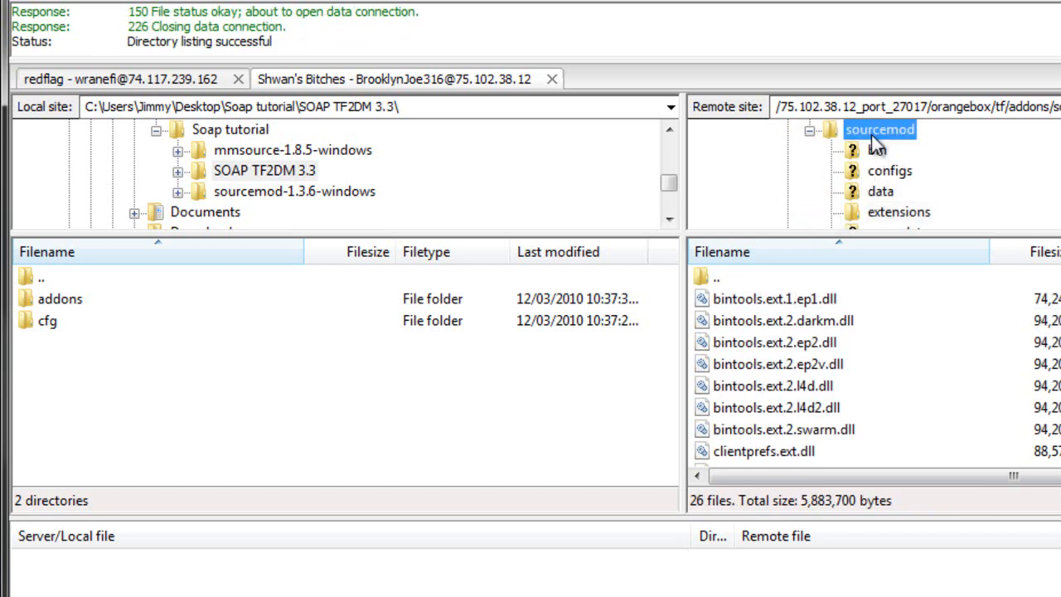
left_click(737, 430)
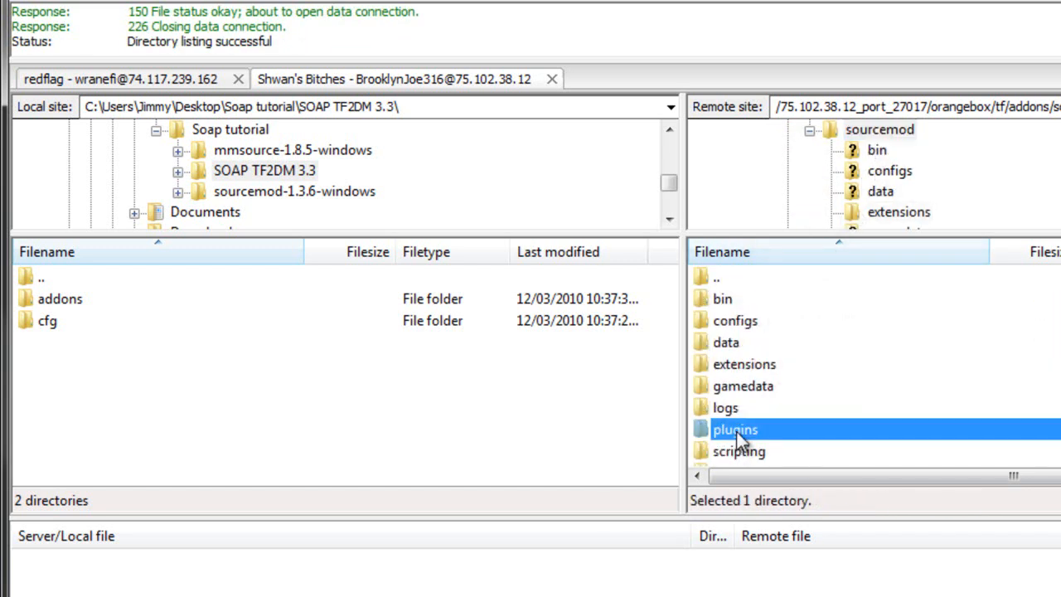
double_click(736, 430)
Look through the .smx plugin files in the remote plugins folder.
left_click(798, 339)
scroll(798, 341, "down", 1)
scroll(798, 342, "down", 1)
scroll(799, 344, "up", 2)
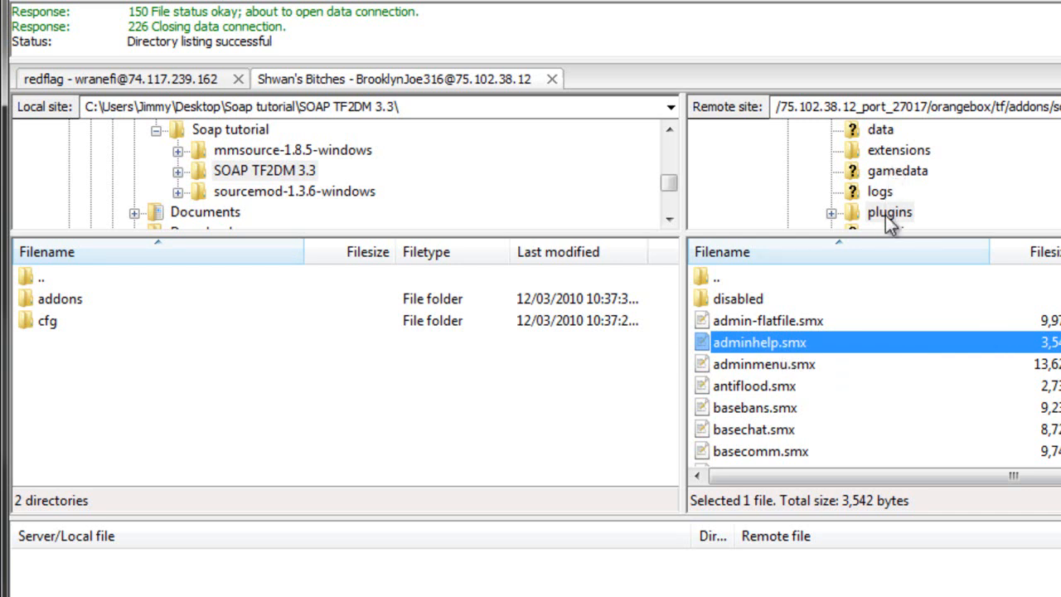
left_click(741, 367)
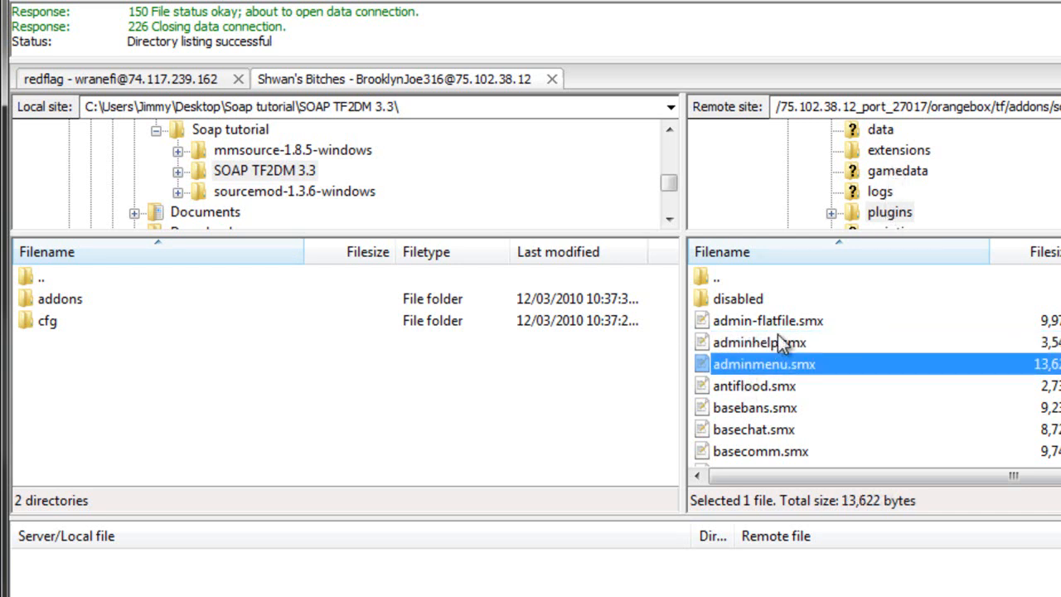
Open the disabled folder inside the remote plugins folder.
left_click(751, 295)
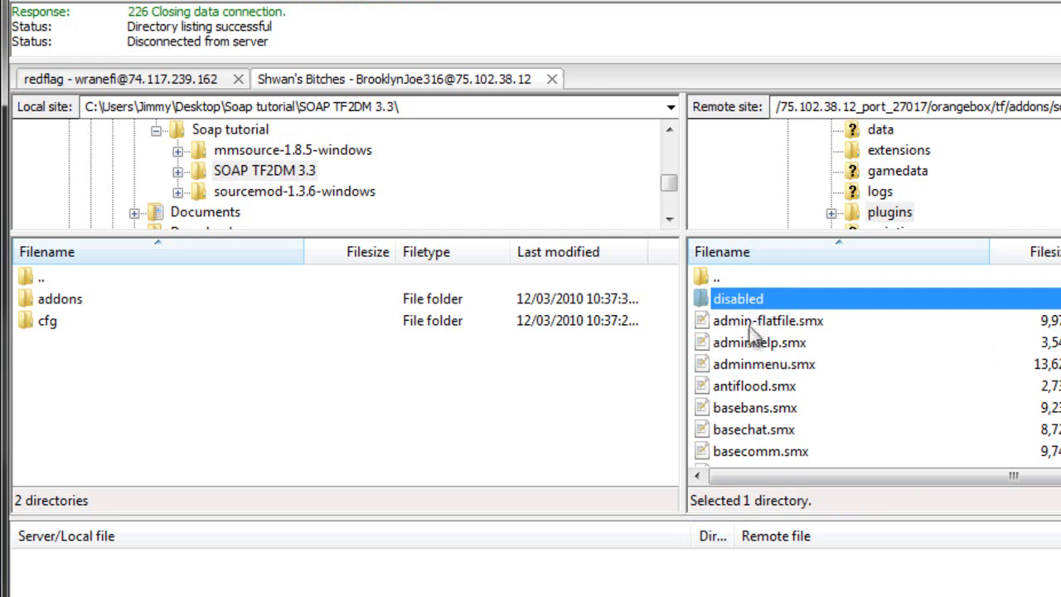
left_click(753, 307)
left_click(754, 301)
left_click(804, 297)
double_click(798, 298)
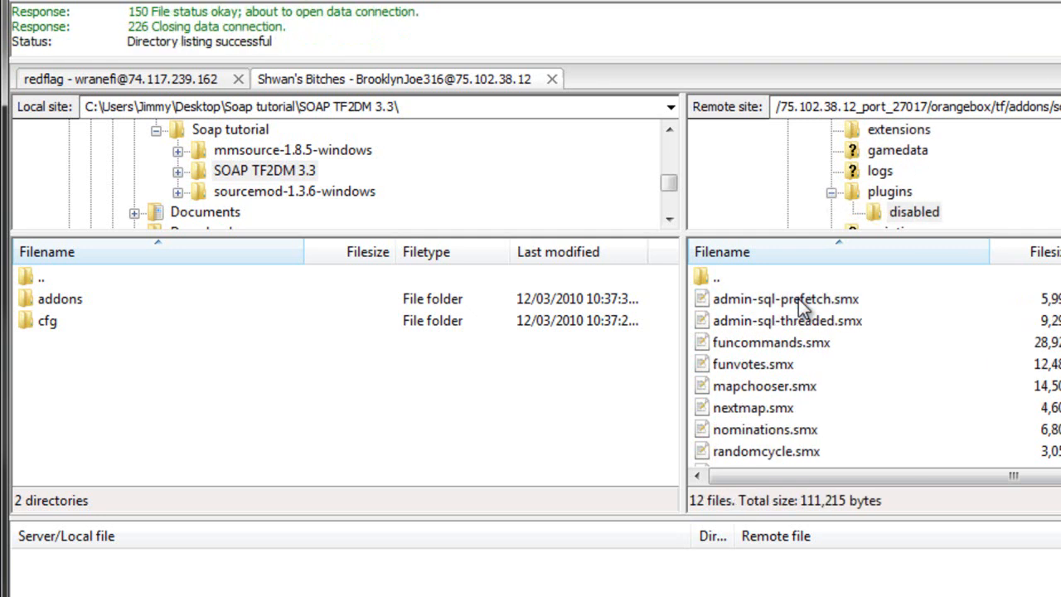
Examine the disabled plugins, including funcommands.smx, mapchooser.smx and nextmap.smx.
left_click(781, 305)
left_click(777, 384)
left_click(775, 410)
scroll(781, 377, "down", 1)
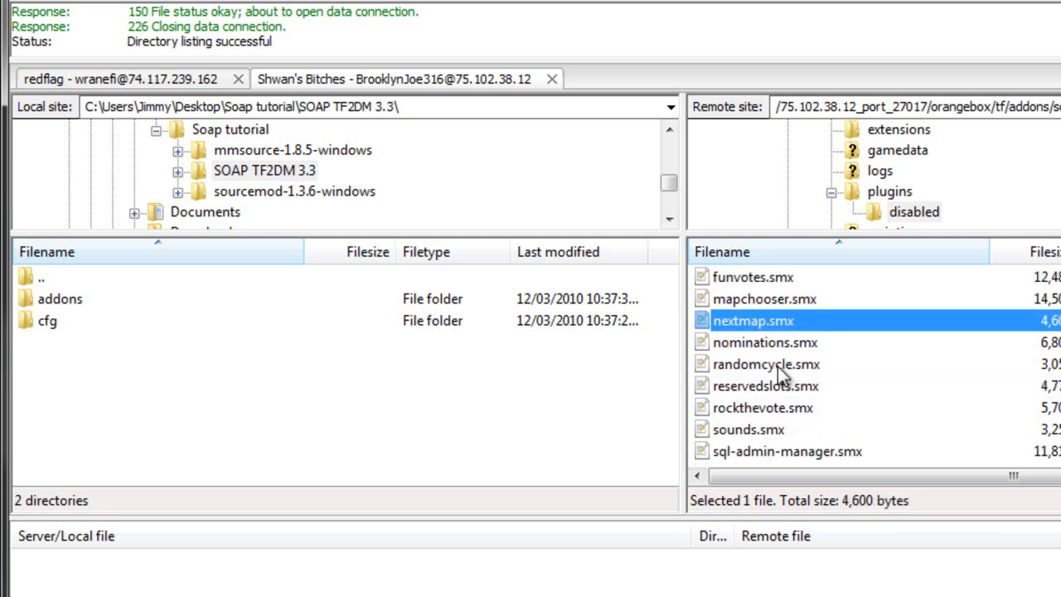
scroll(777, 369, "up", 1)
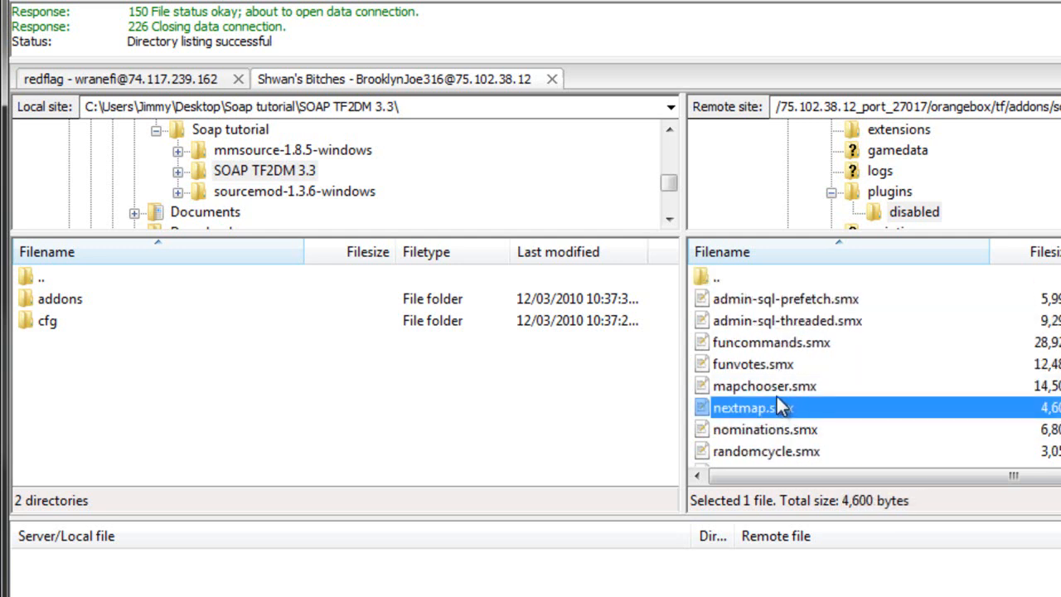
left_click(772, 385)
left_click(794, 341)
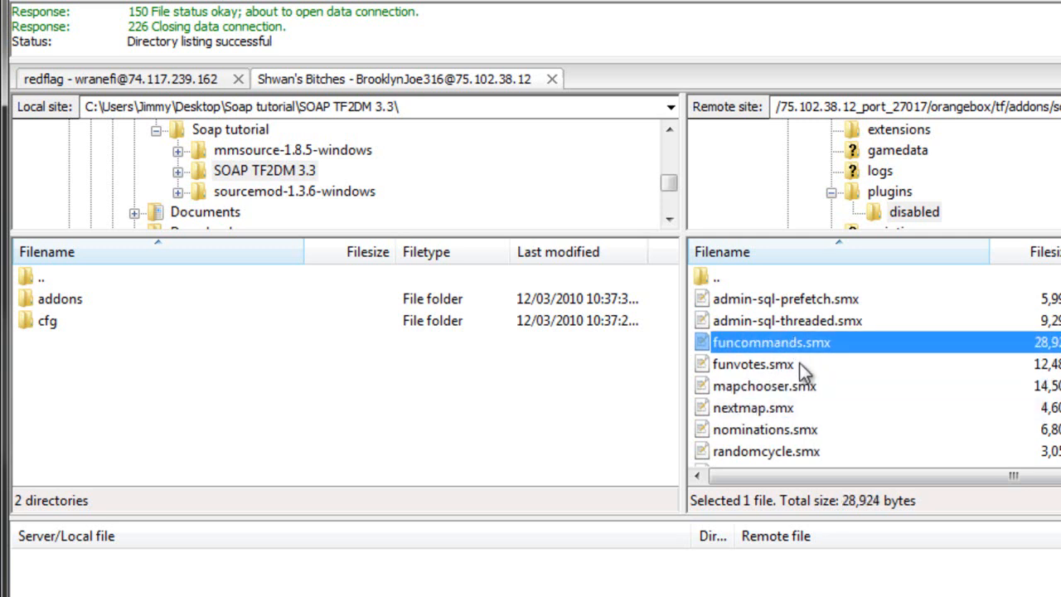
left_click(771, 387)
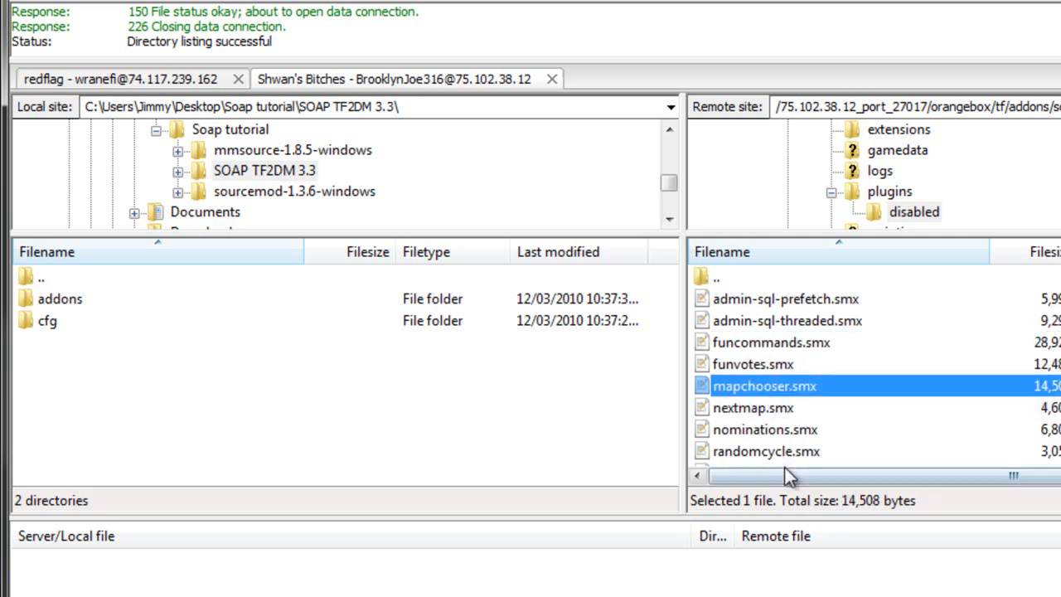
left_click(763, 409)
Go back to the remote plugins folder, review its active plugin files and select the disabled folder.
left_click(884, 191)
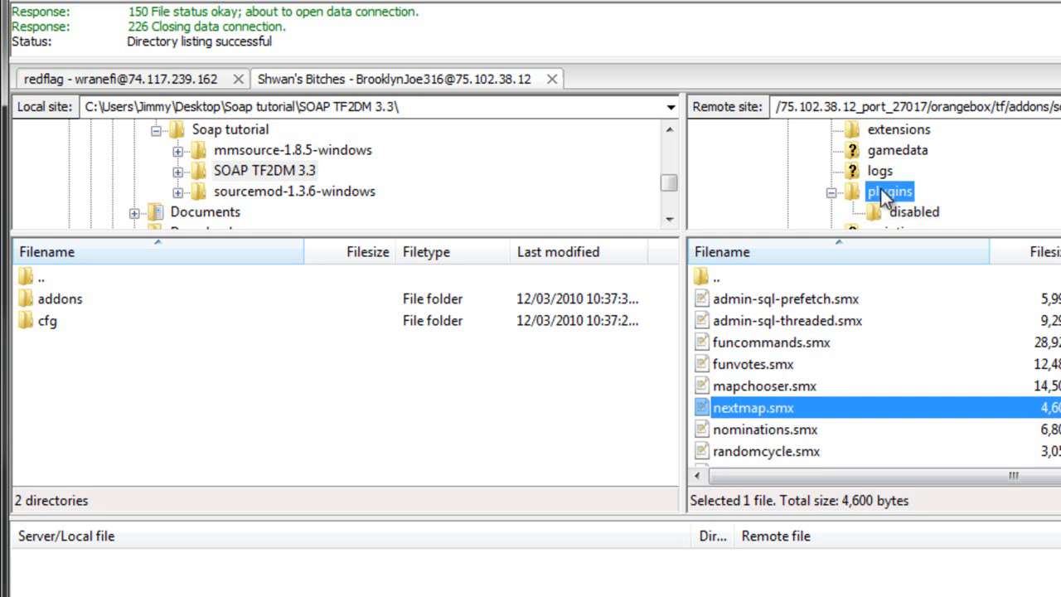
left_click(754, 363)
scroll(755, 363, "down", 3)
scroll(754, 364, "up", 2)
scroll(754, 364, "down", 2)
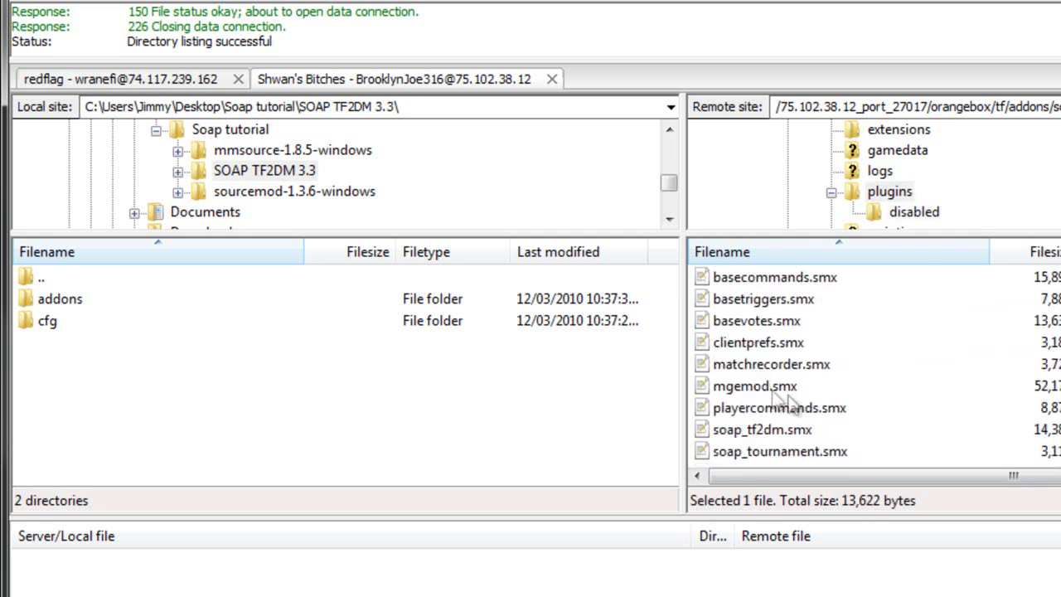
scroll(798, 396, "up", 3)
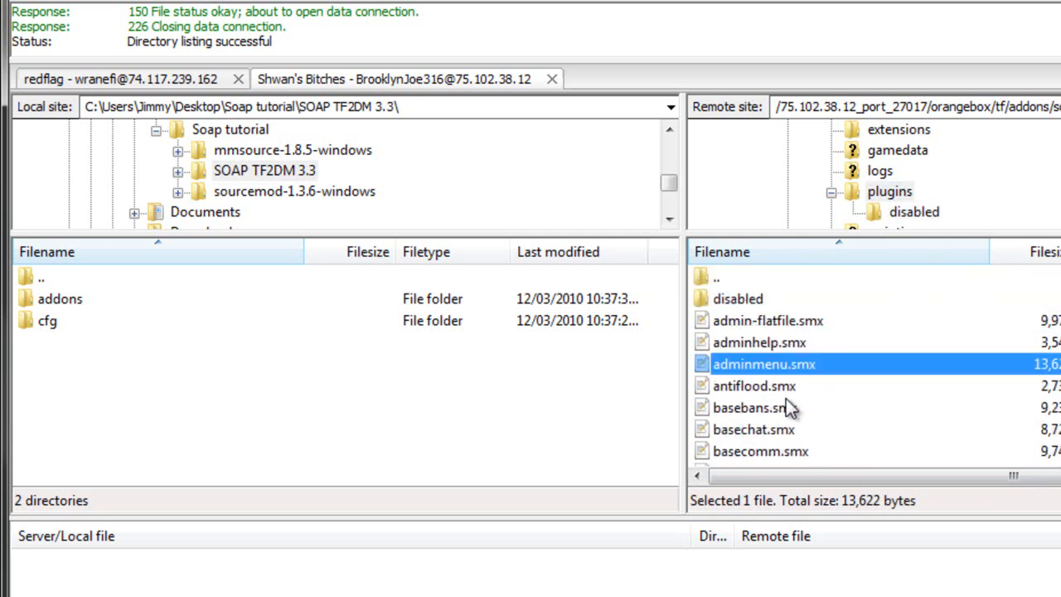
left_click(755, 299)
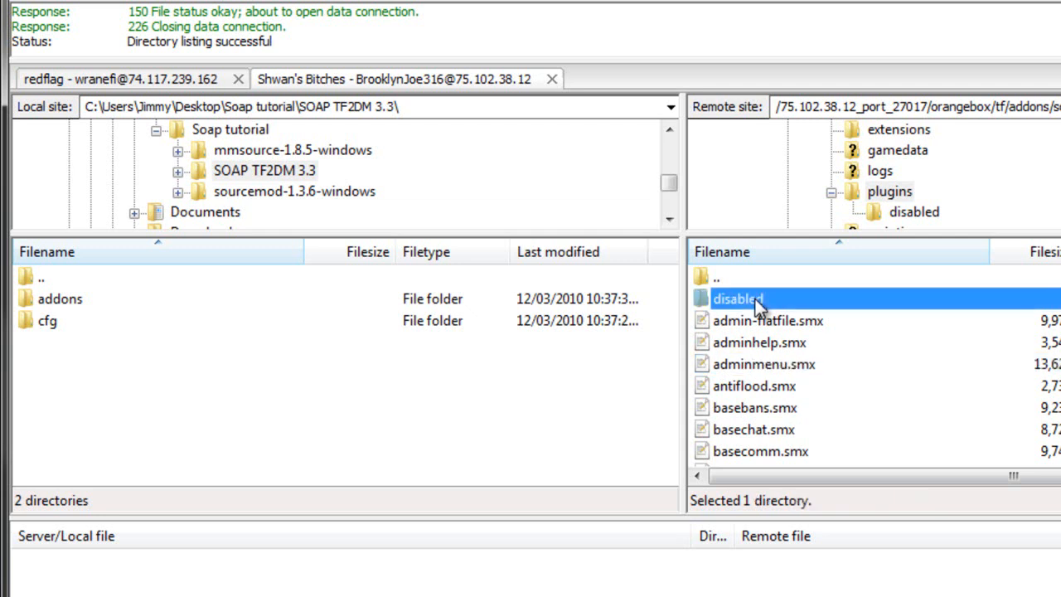